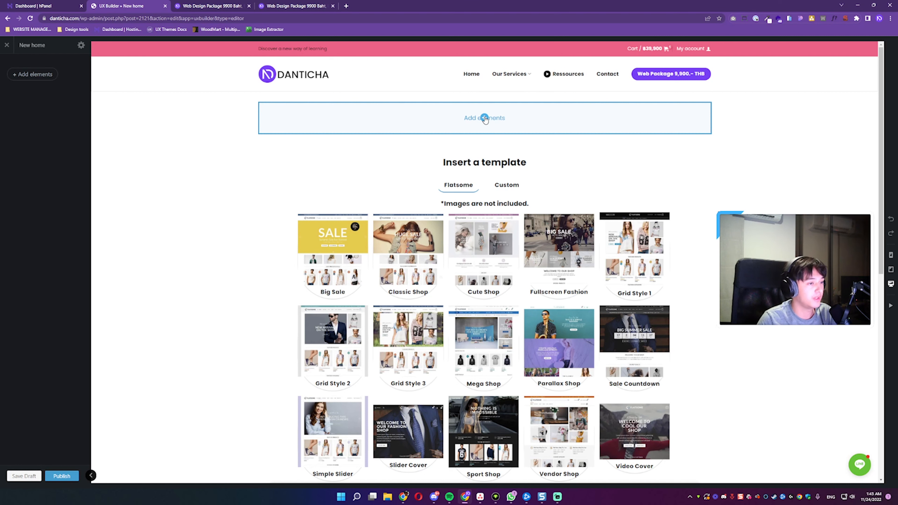
Step: Open the element library for the empty page and look through the Flatsome Studio pre-designed layouts
{"action": "left_click", "coordinate": [485, 119]}
{"action": "scroll", "coordinate": [132, 134], "scroll_direction": "down", "scroll_amount": 2}
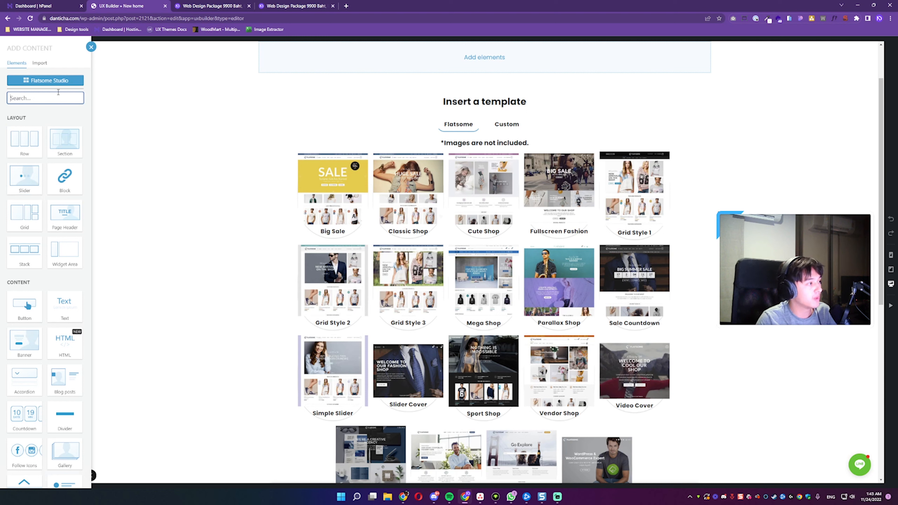
{"action": "left_click", "coordinate": [38, 81]}
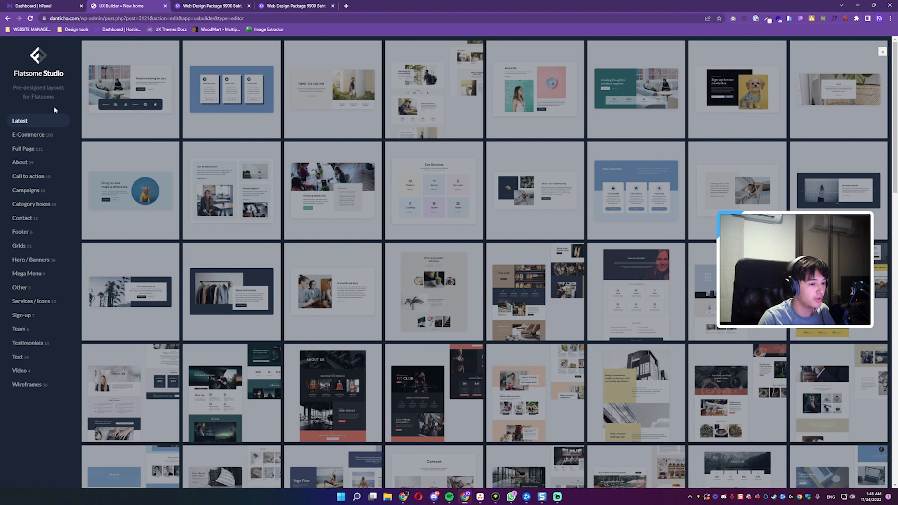
{"action": "mouse_move", "coordinate": [191, 275]}
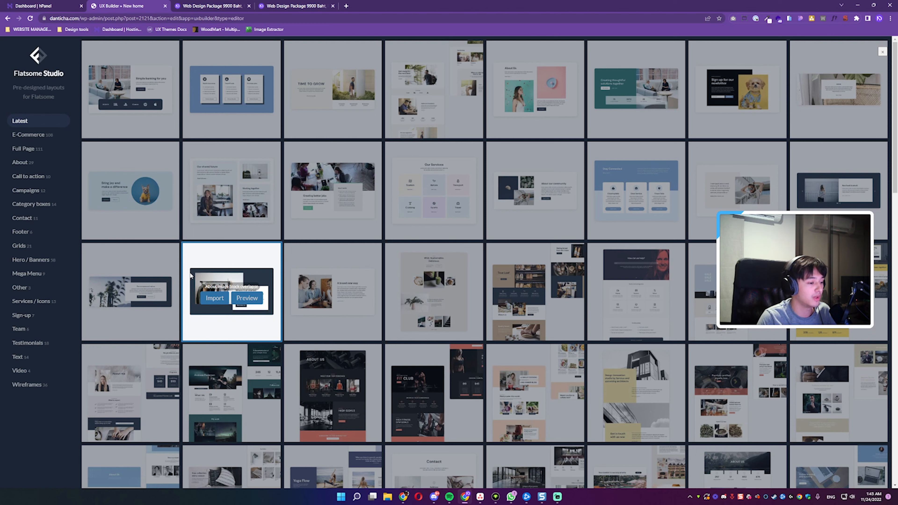
{"action": "left_click", "coordinate": [882, 52]}
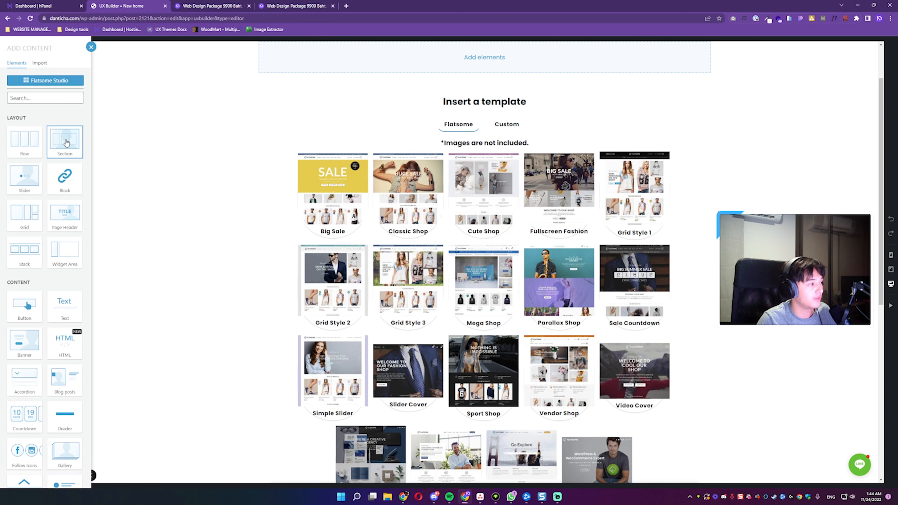
Step: Add a section to the empty page using the Default preset, previewing Default Dark along the way
{"action": "left_click", "coordinate": [66, 143]}
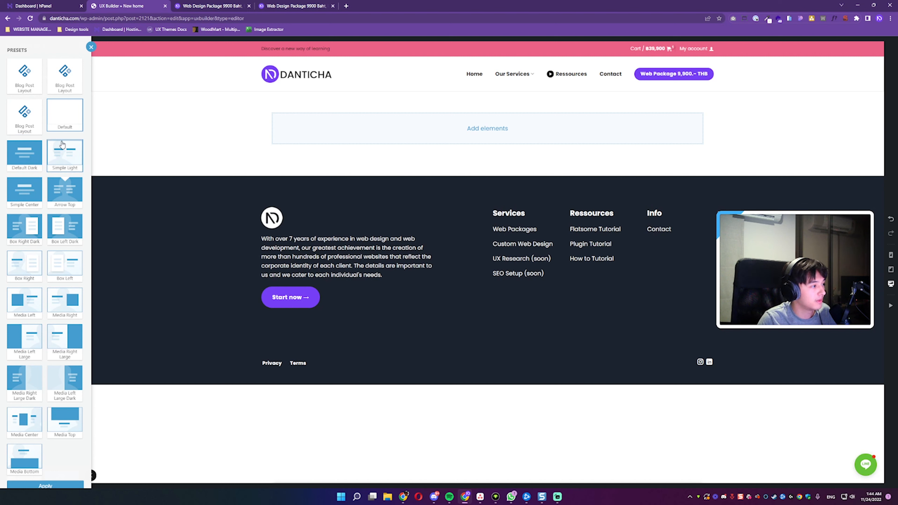
{"action": "left_click", "coordinate": [30, 153]}
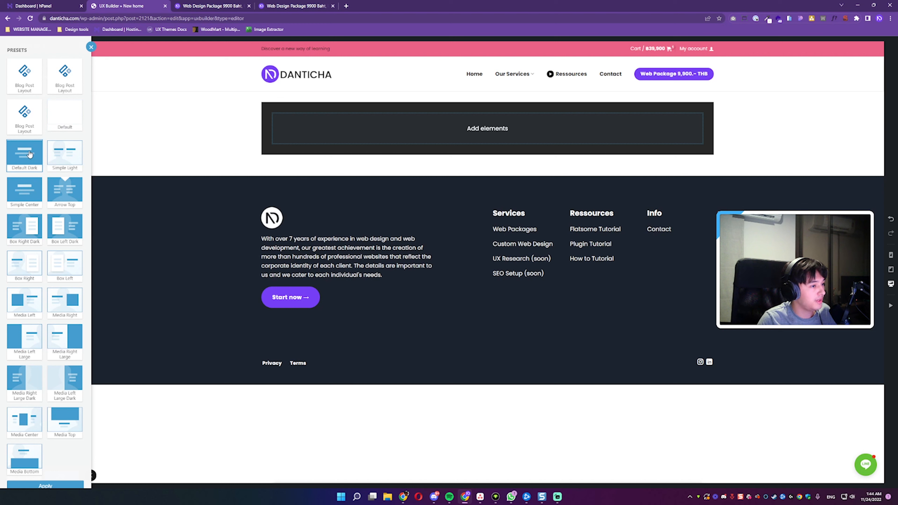
{"action": "left_click", "coordinate": [65, 122]}
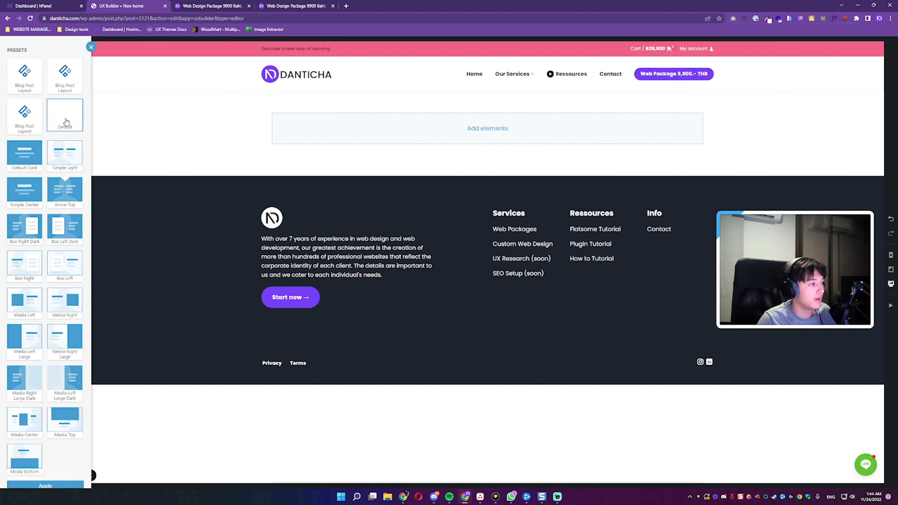
{"action": "left_click", "coordinate": [490, 133]}
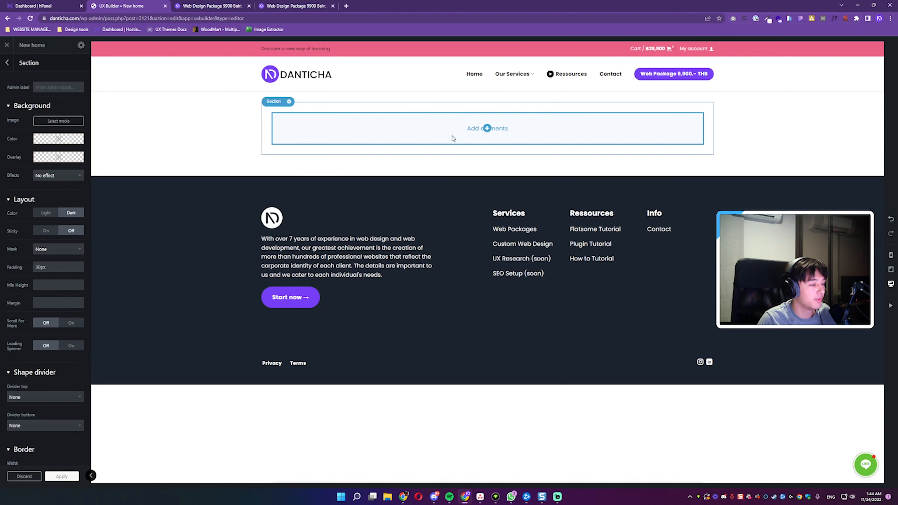
Step: Insert a banner inside the section using the Buttons Left preset
{"action": "left_click", "coordinate": [487, 128]}
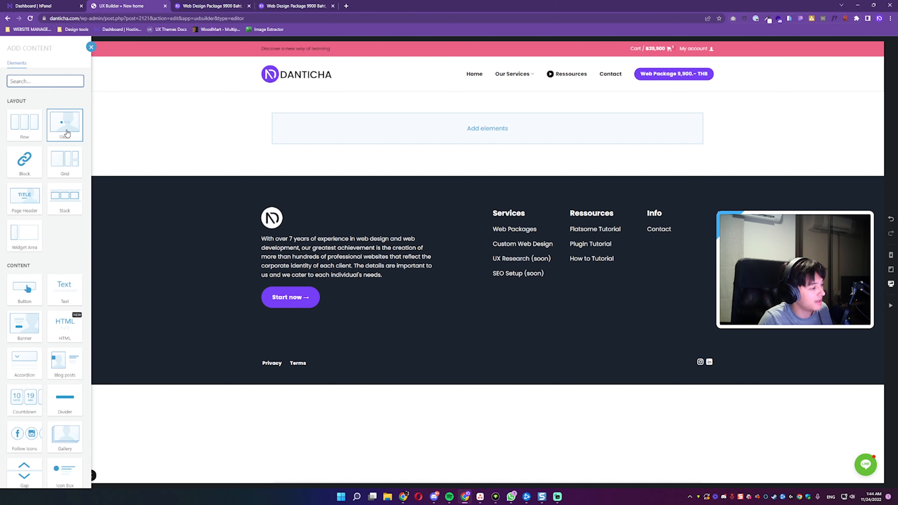
{"action": "left_click", "coordinate": [23, 326]}
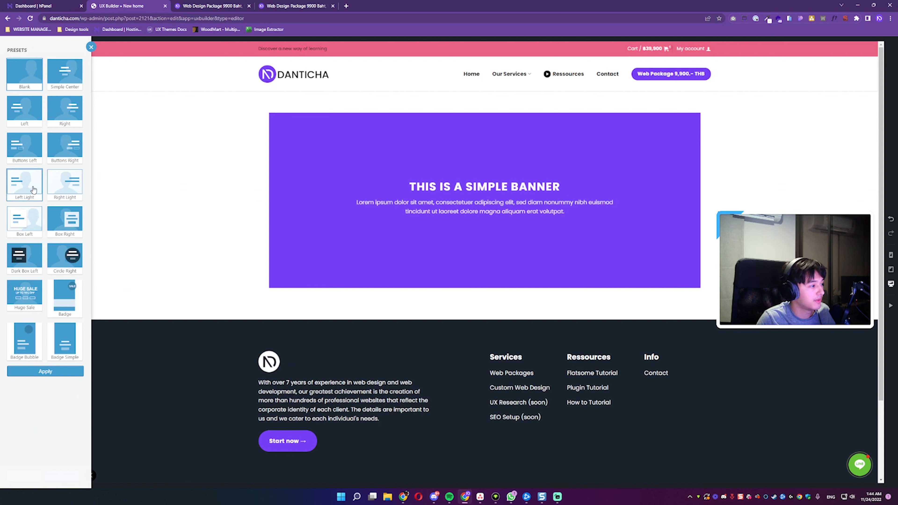
{"action": "left_click", "coordinate": [24, 152]}
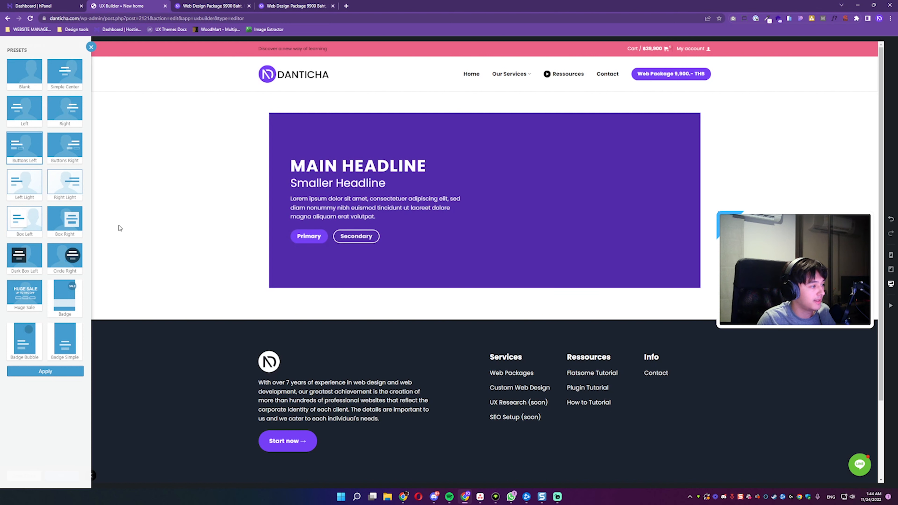
{"action": "left_click", "coordinate": [38, 372]}
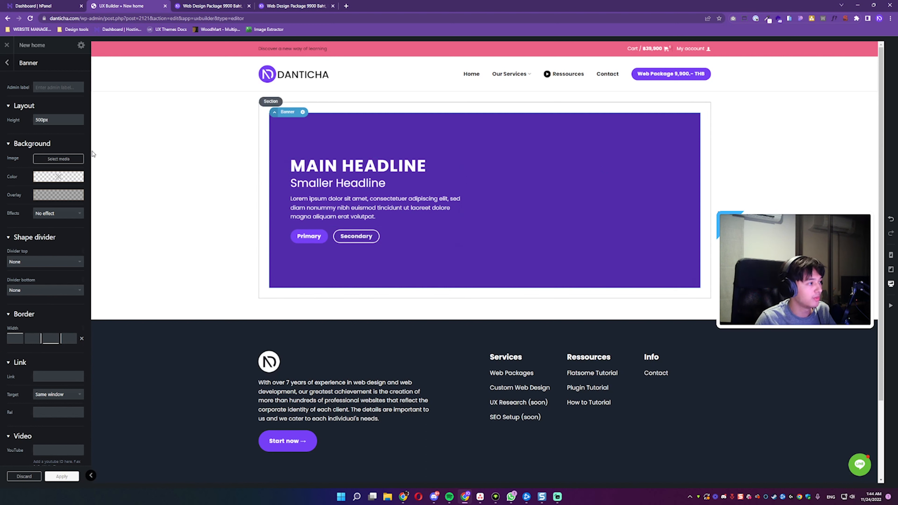
Step: Set the page template to Page - Full Width in the post settings
{"action": "left_click", "coordinate": [81, 49]}
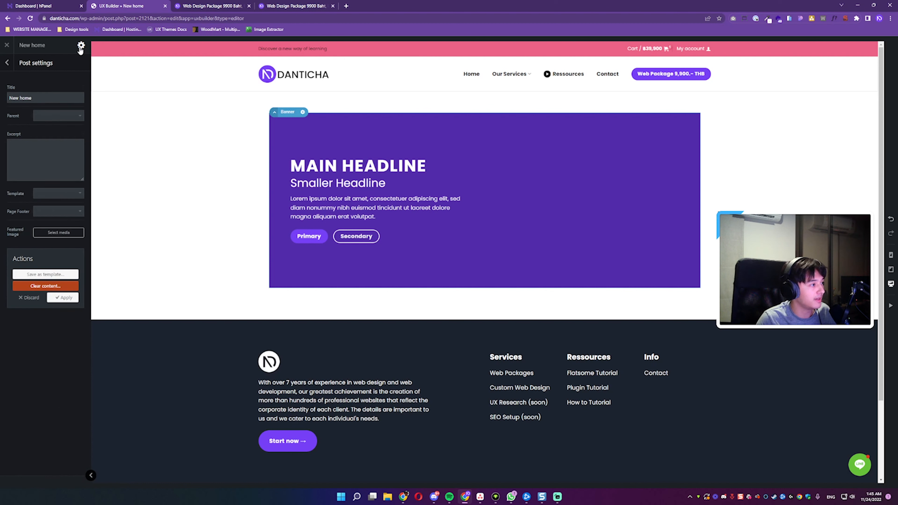
{"action": "left_click", "coordinate": [53, 196]}
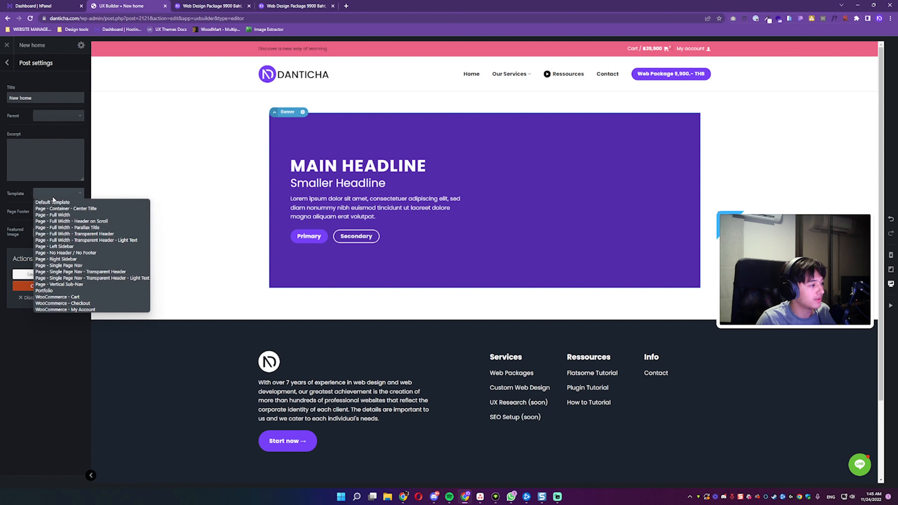
{"action": "left_click", "coordinate": [65, 215]}
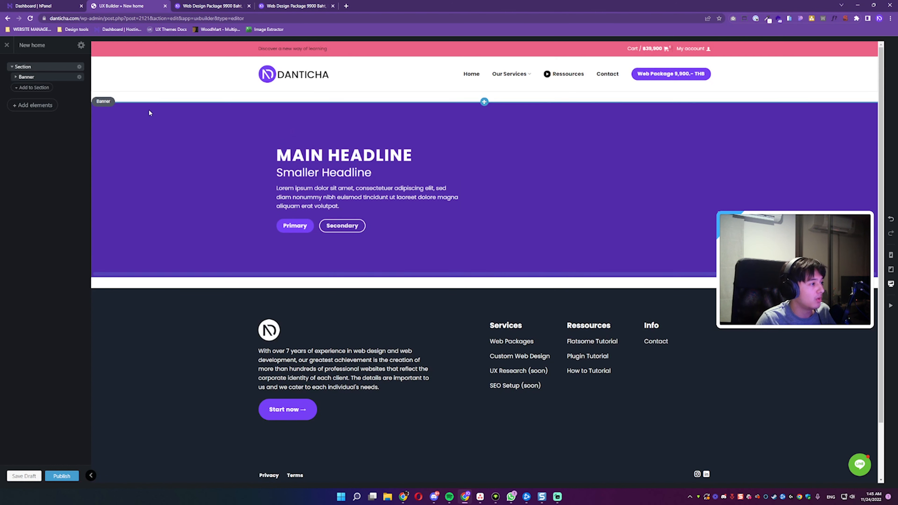
Step: Try the Page - Full Width - Transparent Header template and restore the Page - Full Width template
{"action": "left_click", "coordinate": [81, 45]}
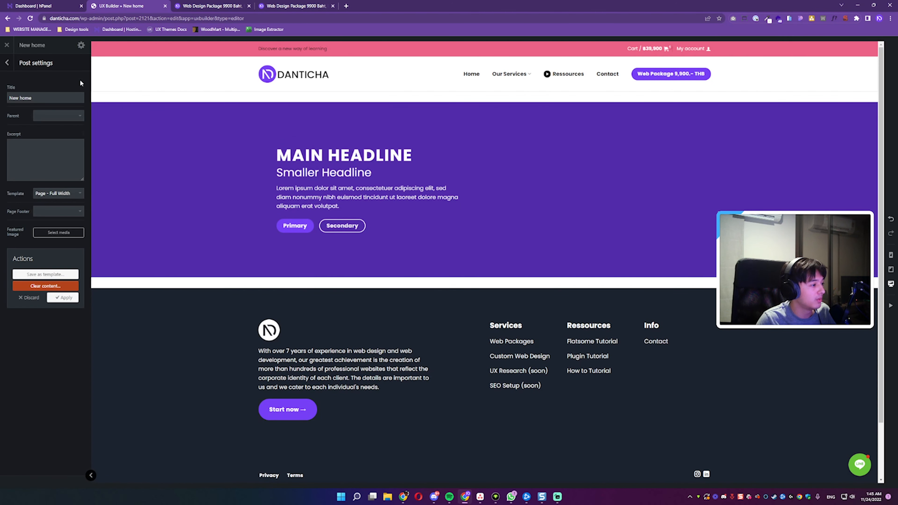
{"action": "left_click", "coordinate": [61, 199]}
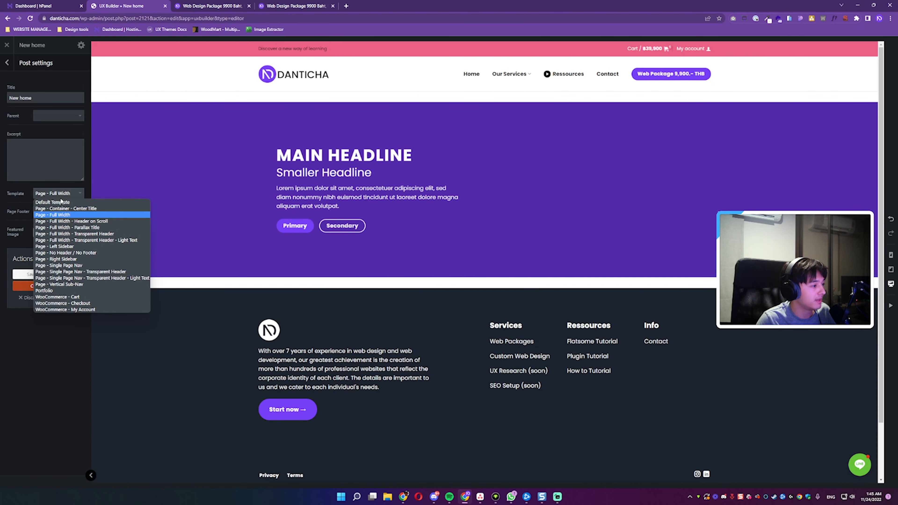
{"action": "left_click", "coordinate": [70, 232]}
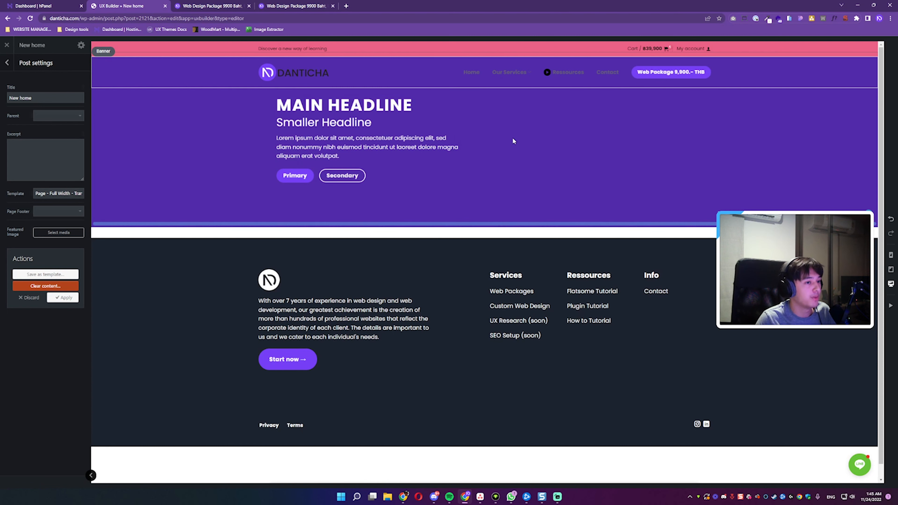
{"action": "left_click", "coordinate": [59, 193]}
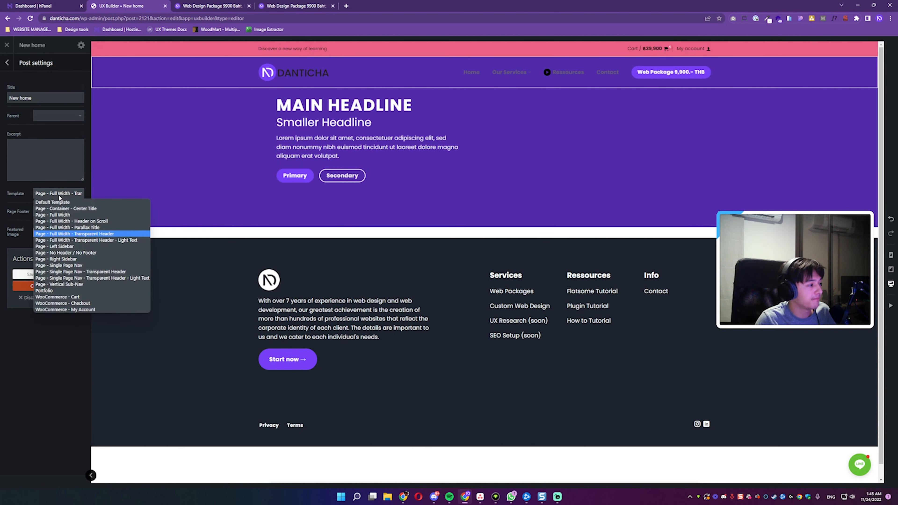
{"action": "left_click", "coordinate": [63, 215]}
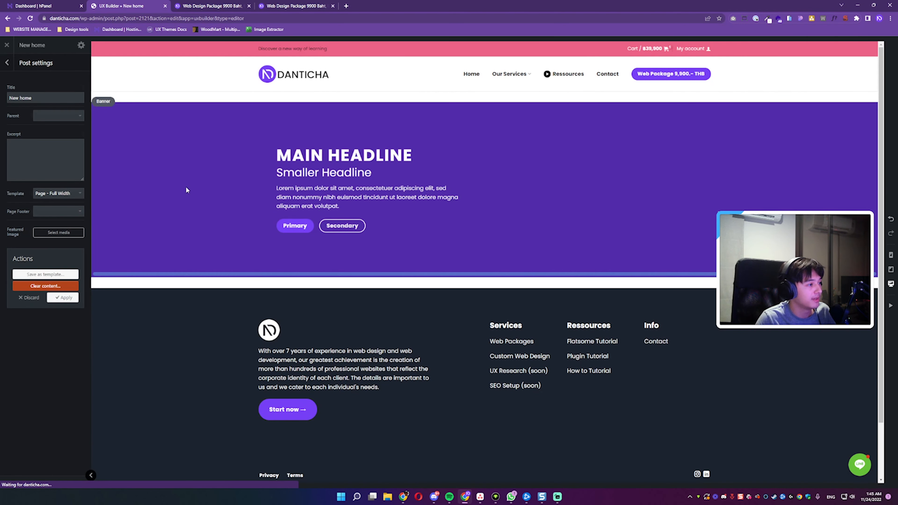
Step: Set the banner's background to the aerial beach photo with blue water and trees from the media library, using the Original image size
{"action": "left_click", "coordinate": [187, 186]}
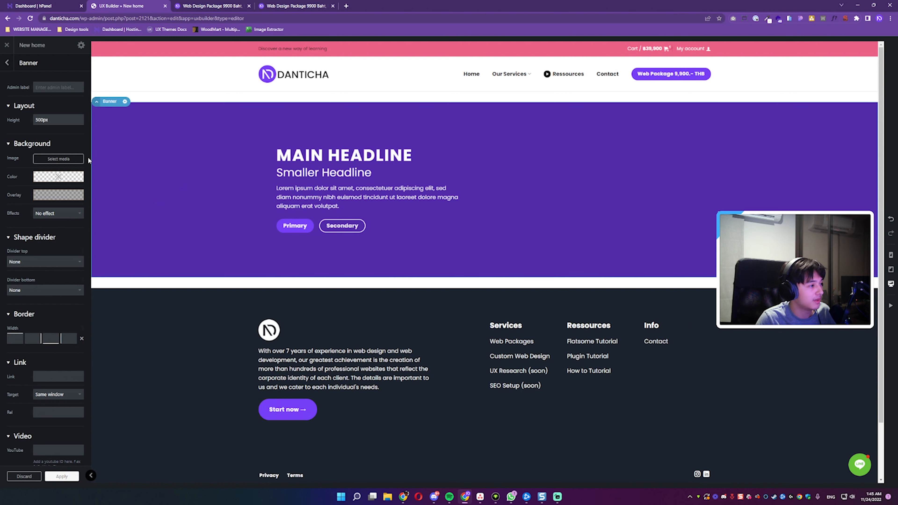
{"action": "right_click", "coordinate": [154, 133]}
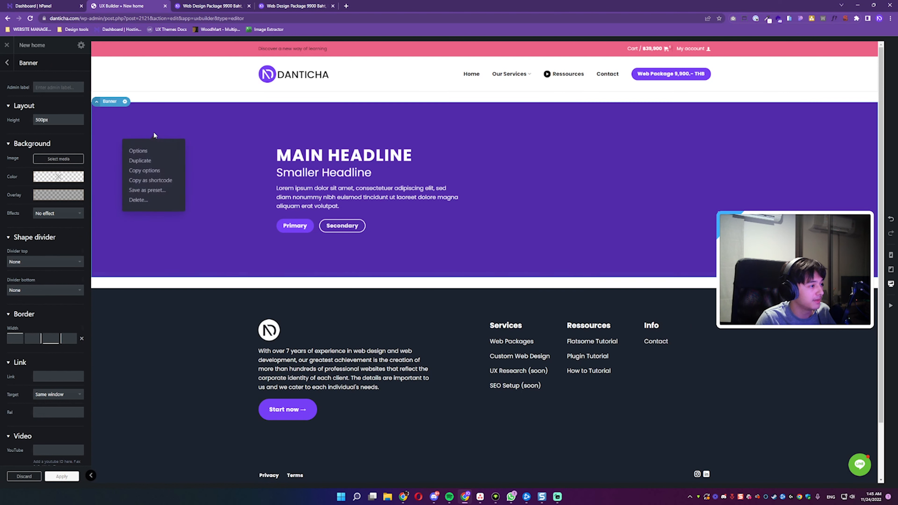
{"action": "left_click", "coordinate": [213, 137]}
{"action": "right_click", "coordinate": [132, 140]}
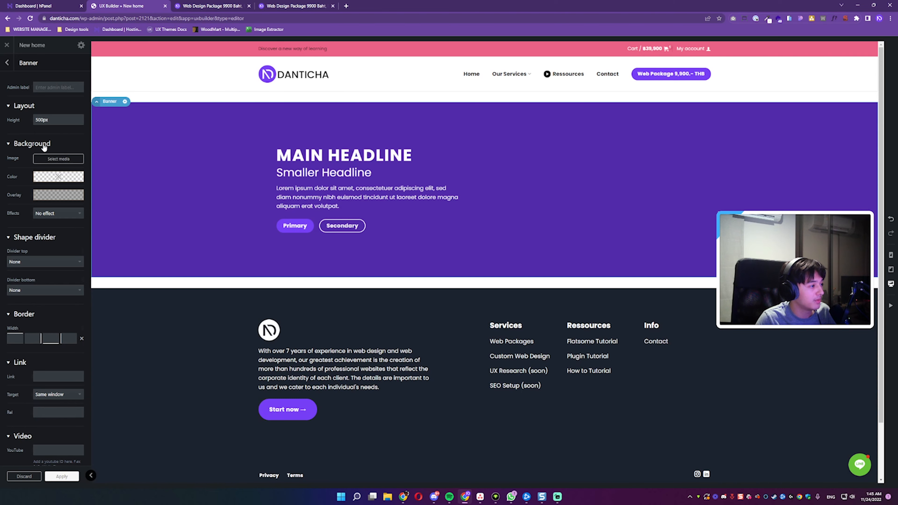
{"action": "left_click", "coordinate": [58, 159]}
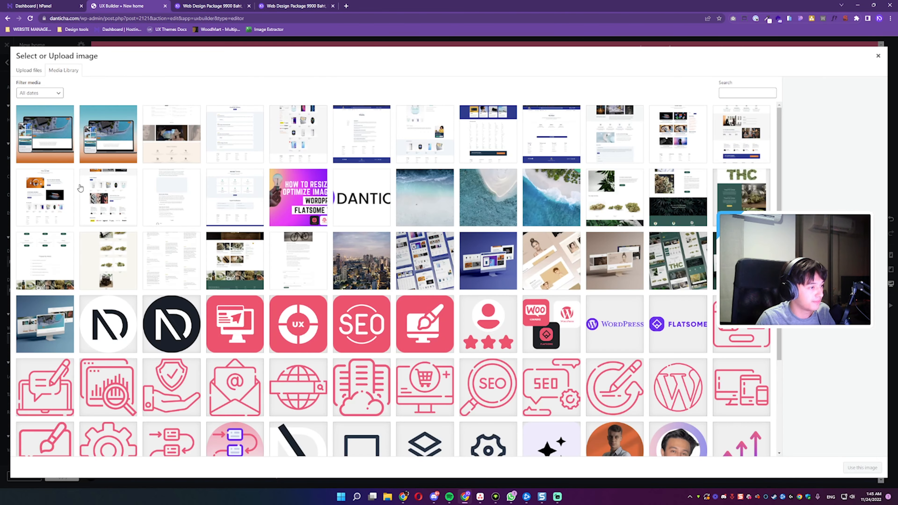
{"action": "scroll", "coordinate": [144, 224], "scroll_direction": "down", "scroll_amount": 1}
{"action": "scroll", "coordinate": [146, 227], "scroll_direction": "up", "scroll_amount": 1}
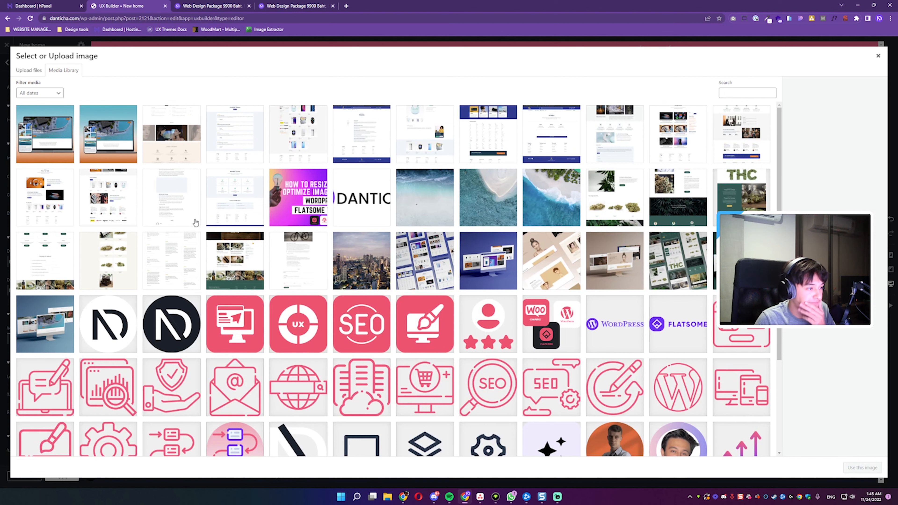
{"action": "left_click", "coordinate": [546, 208]}
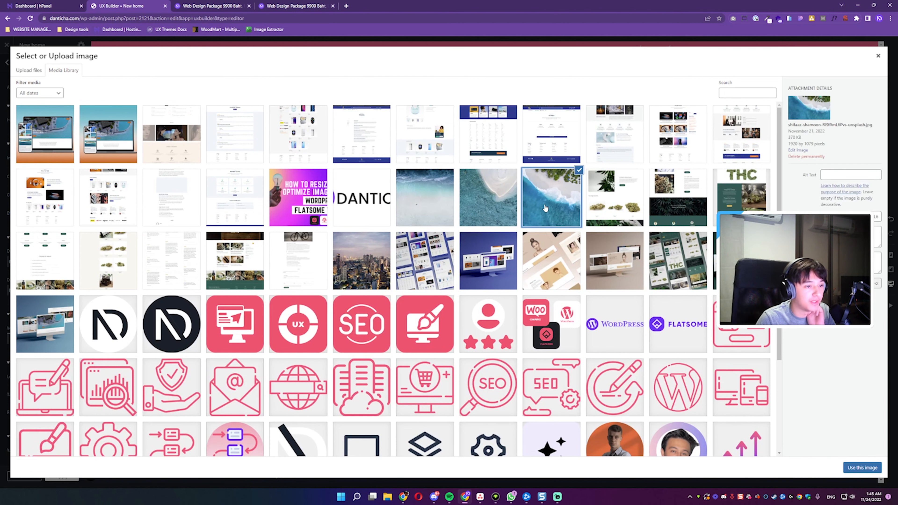
{"action": "left_click", "coordinate": [861, 467]}
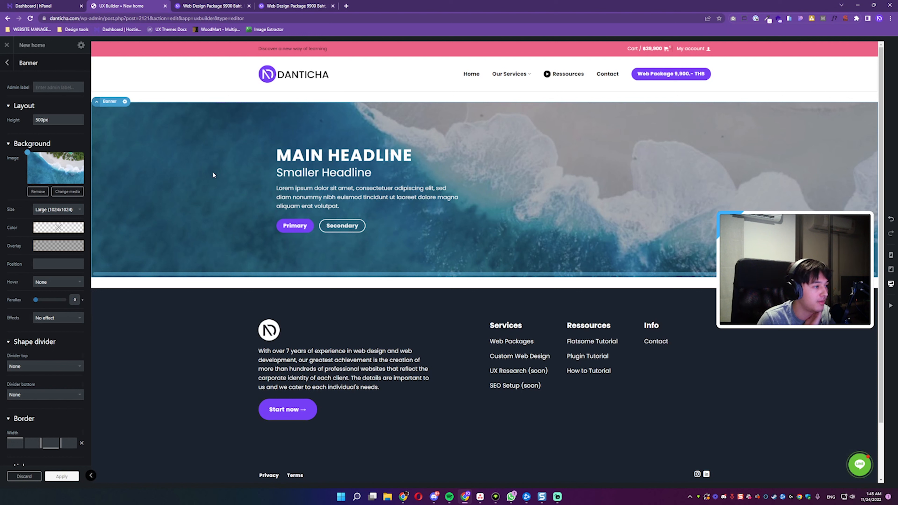
{"action": "left_click", "coordinate": [57, 209]}
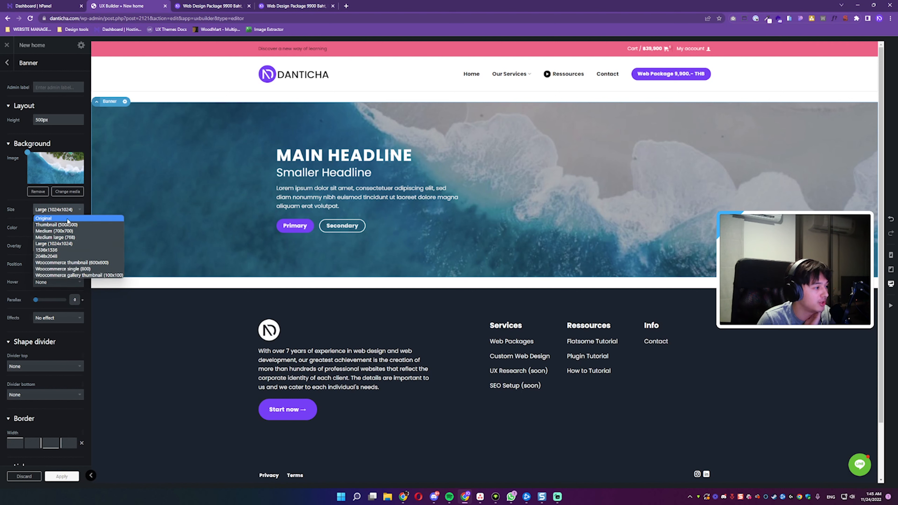
{"action": "left_click", "coordinate": [67, 218]}
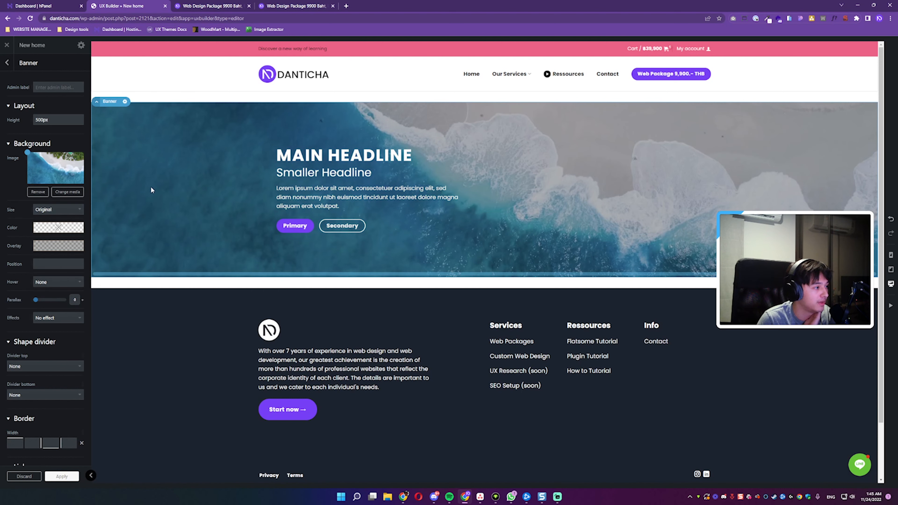
Step: Try the Auto and 16:9 height presets on the banner and set its height to 35%
{"action": "mouse_move", "coordinate": [46, 107]}
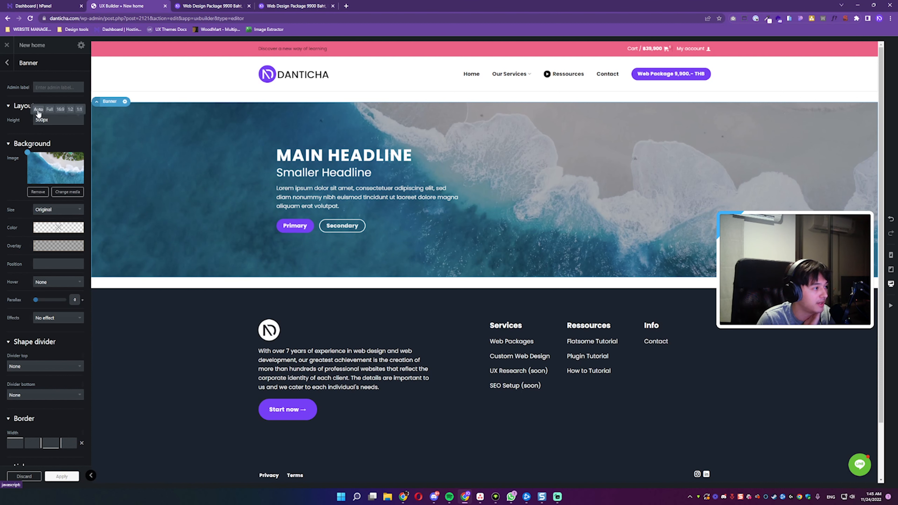
{"action": "left_click", "coordinate": [39, 110]}
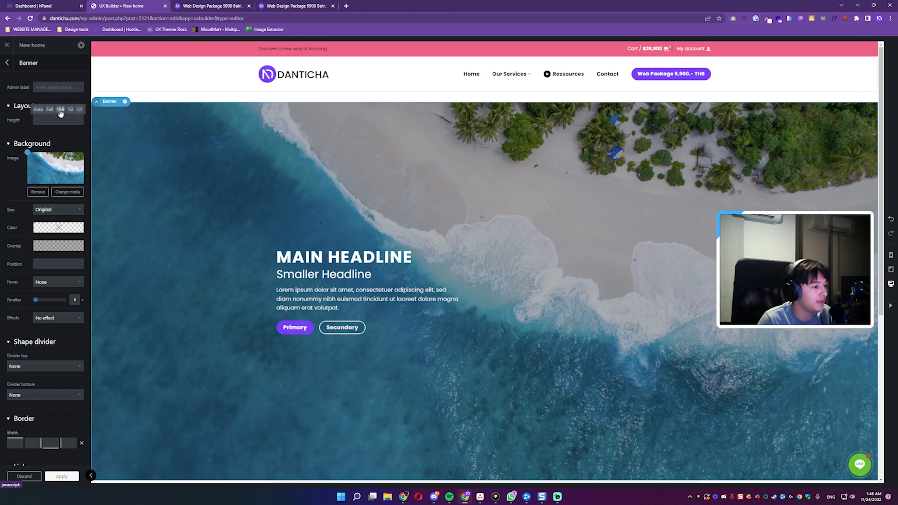
{"action": "left_click", "coordinate": [61, 112]}
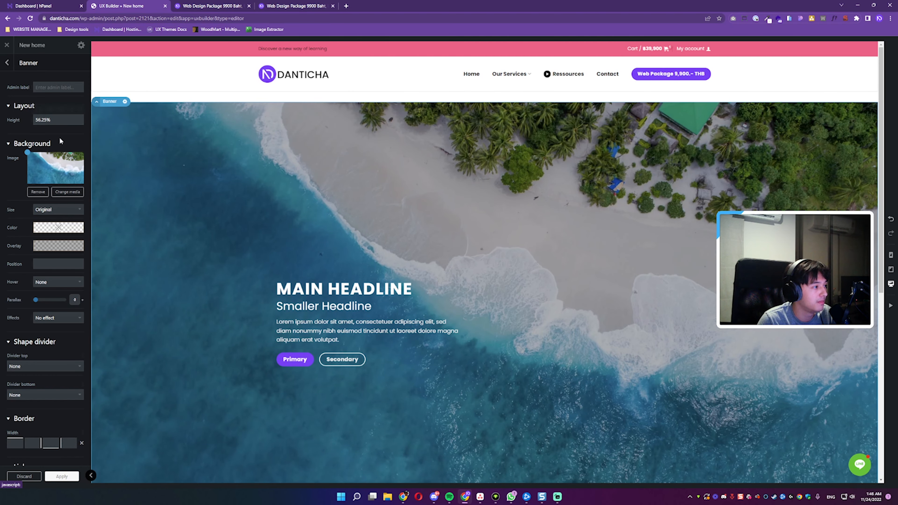
{"action": "left_click_drag", "start_coordinate": [56, 120], "coordinate": [57, 134]}
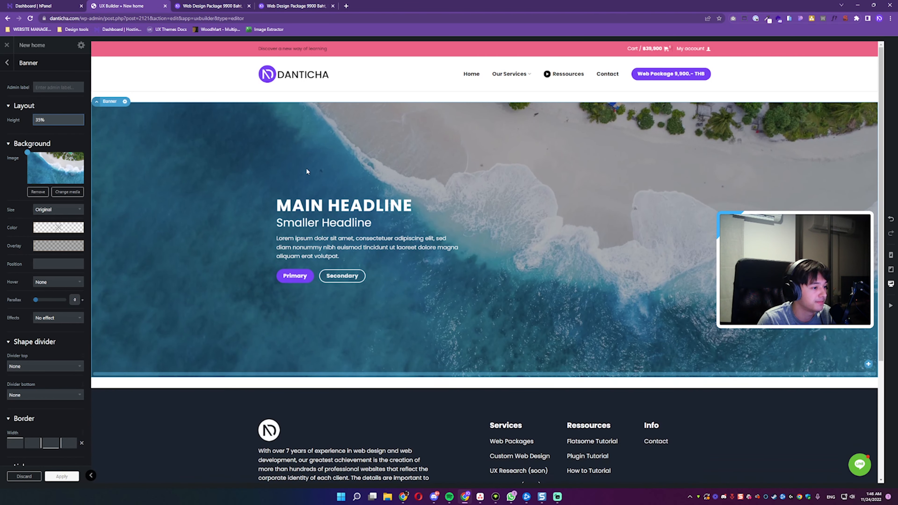
{"action": "left_click", "coordinate": [307, 229]}
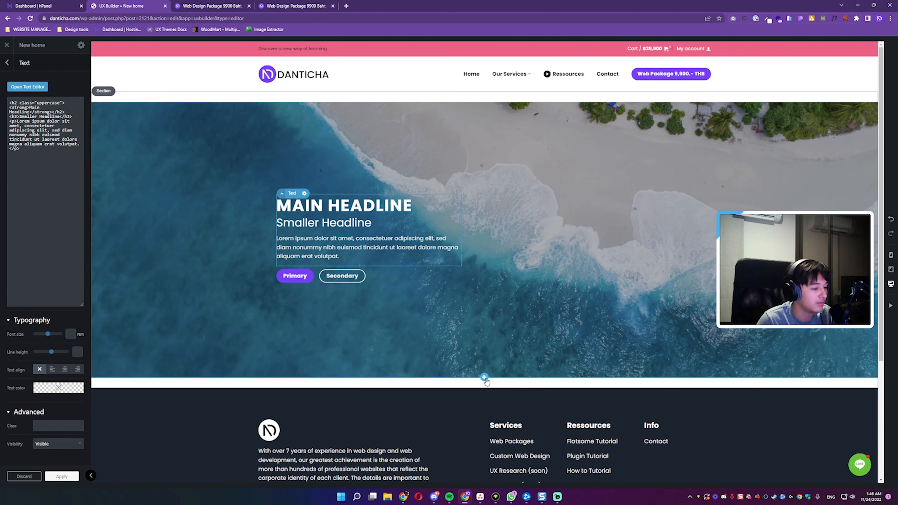
{"action": "left_click", "coordinate": [484, 378]}
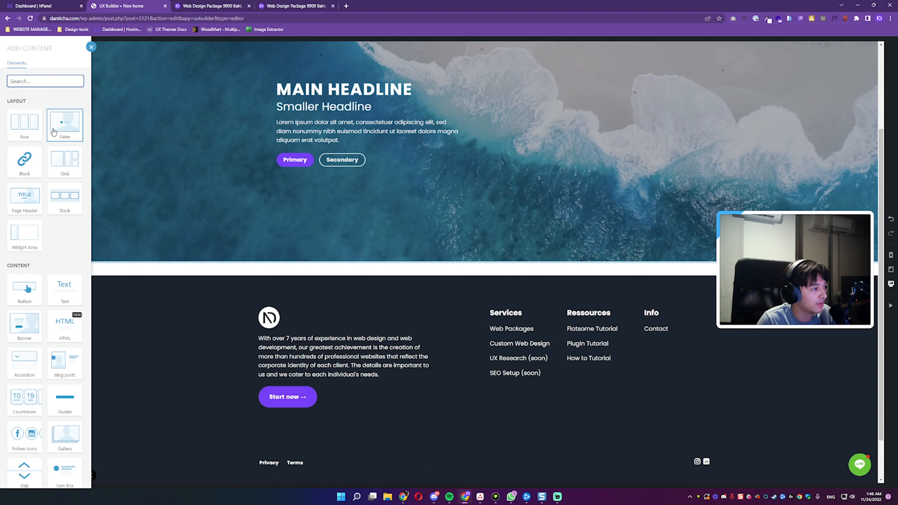
{"action": "left_click", "coordinate": [59, 107]}
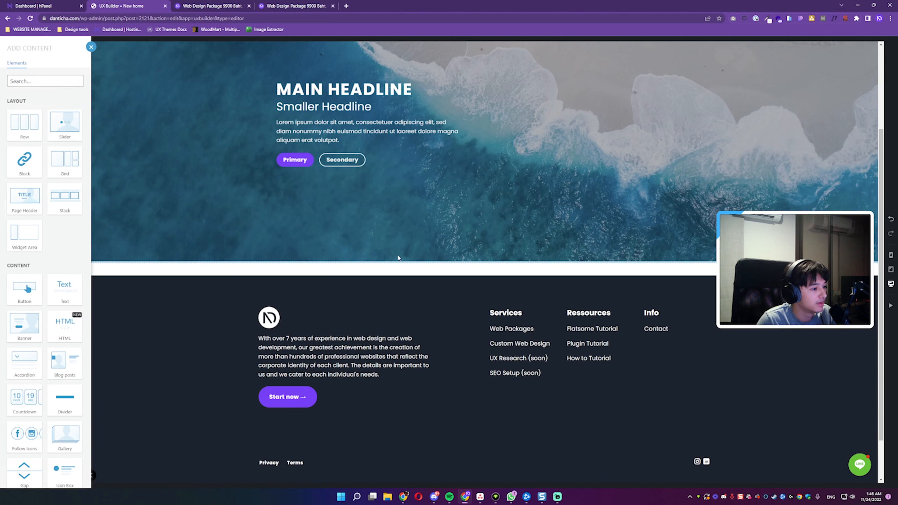
{"action": "left_click", "coordinate": [412, 274]}
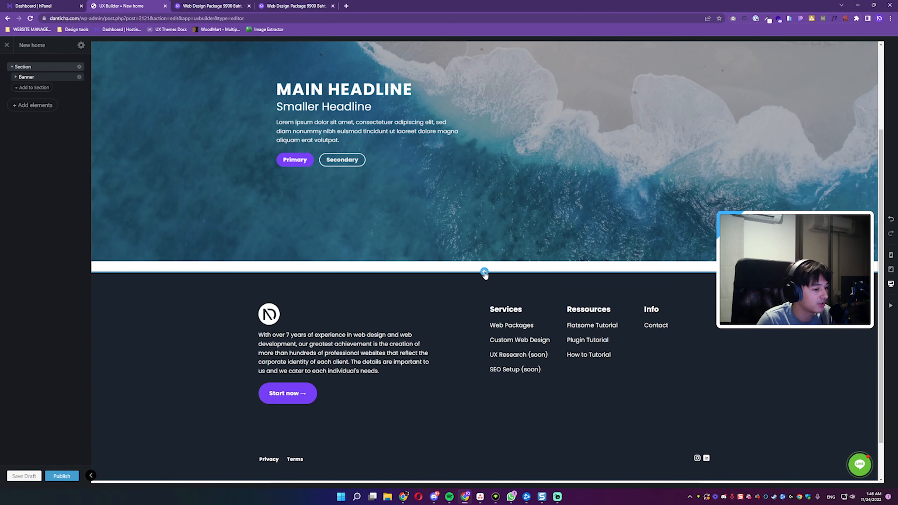
Step: Add a Default section below the banner section and insert a row in it with the Media Left preset
{"action": "left_click", "coordinate": [484, 272]}
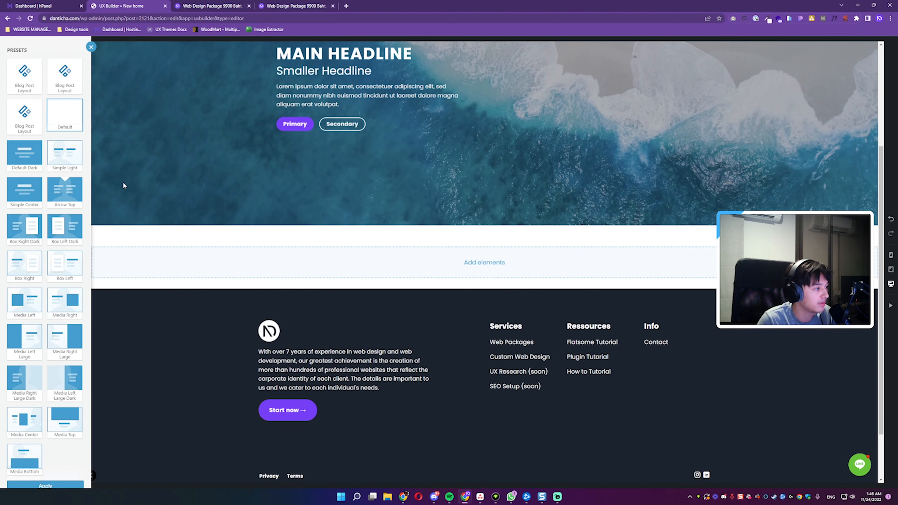
{"action": "left_click", "coordinate": [465, 268]}
{"action": "left_click", "coordinate": [25, 123]}
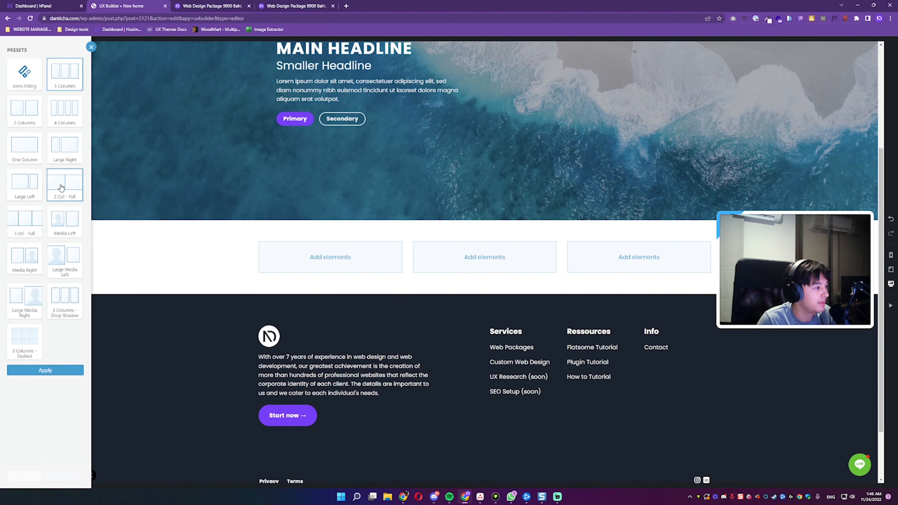
{"action": "left_click", "coordinate": [65, 227]}
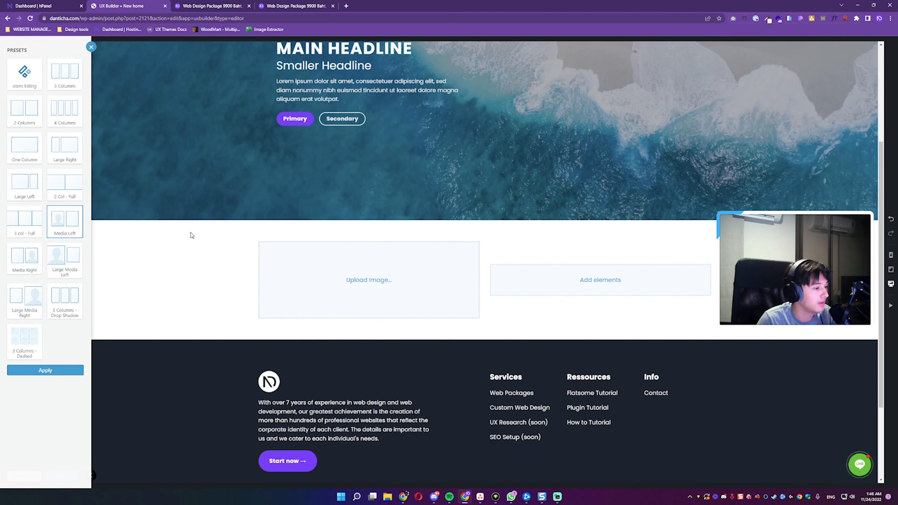
{"action": "left_click", "coordinate": [45, 369]}
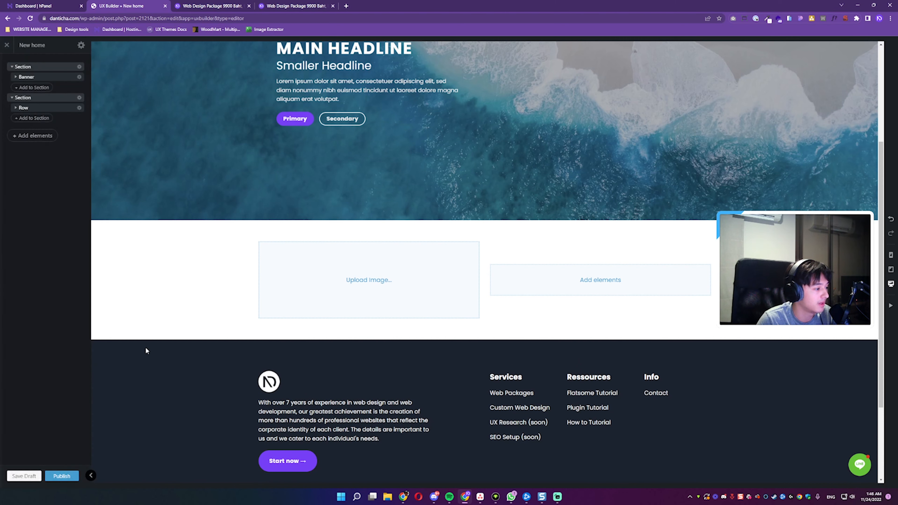
Step: Fill the new row's image placeholder with the blue desktop-monitor website mockup from the media library
{"action": "left_click", "coordinate": [369, 289]}
{"action": "left_click", "coordinate": [369, 283]}
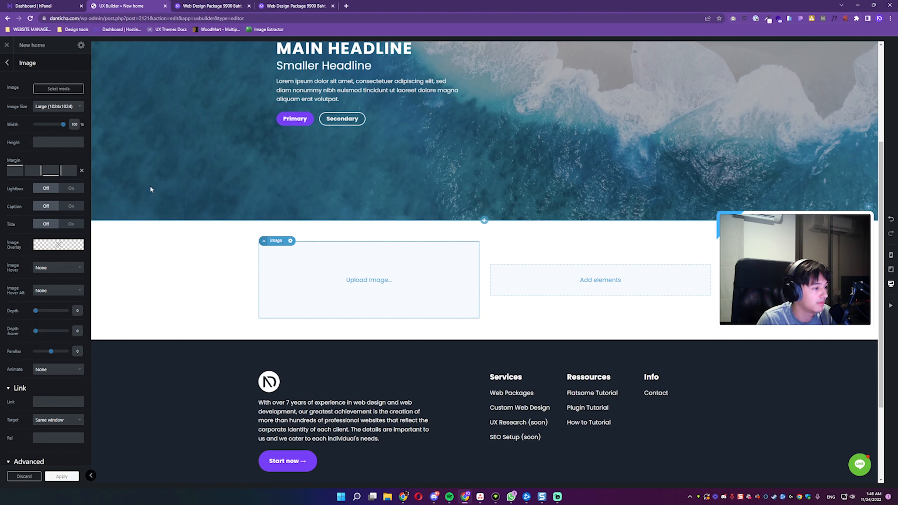
{"action": "left_click", "coordinate": [58, 89]}
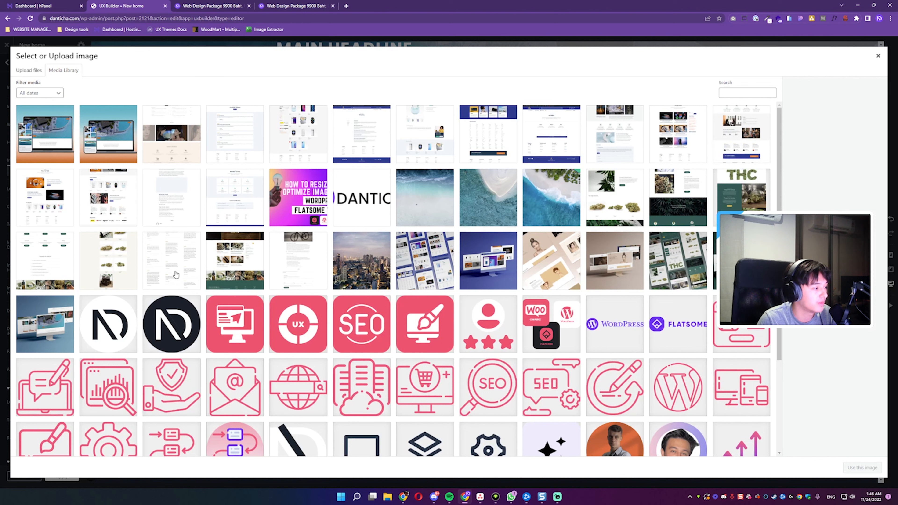
{"action": "left_click", "coordinate": [71, 311]}
{"action": "left_click", "coordinate": [867, 466]}
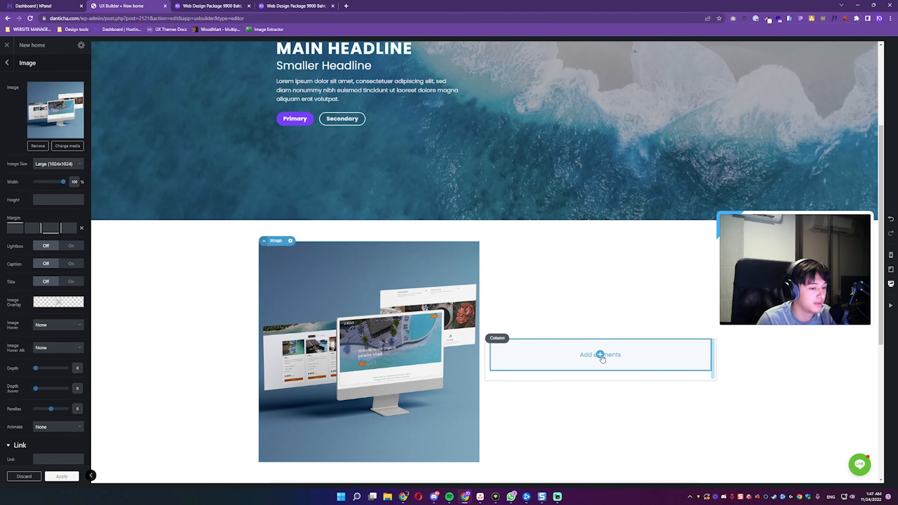
Step: Add a text element with the Paragraph with Headline preset to the empty column beside the mockup image
{"action": "left_click", "coordinate": [602, 358]}
{"action": "scroll", "coordinate": [102, 233], "scroll_direction": "down", "scroll_amount": 3}
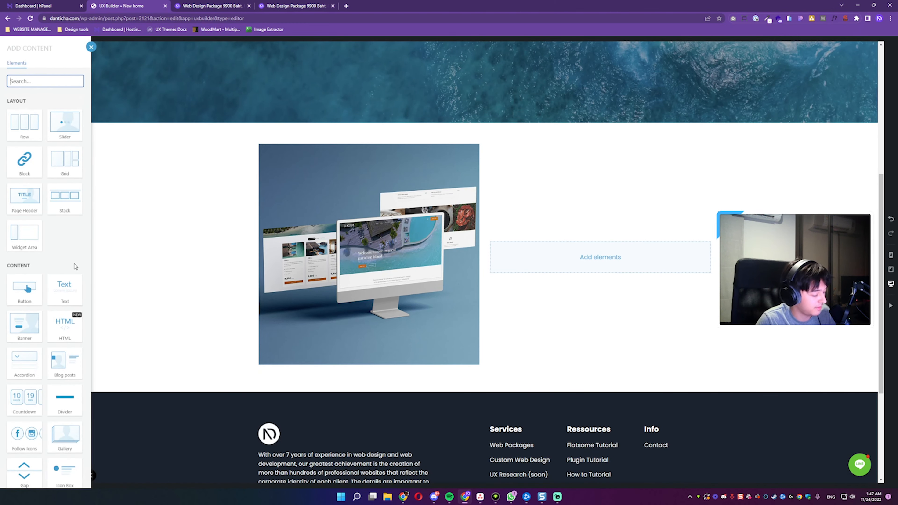
{"action": "type", "text": "te"}
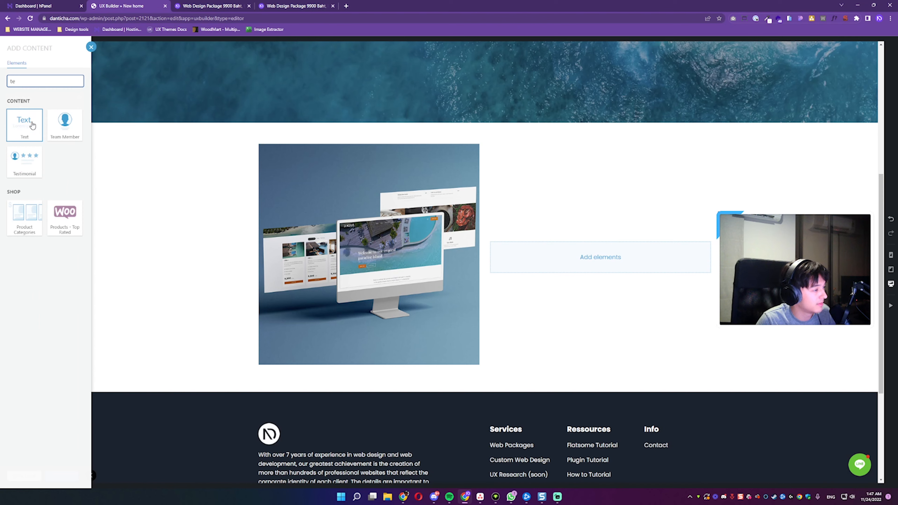
{"action": "left_click", "coordinate": [31, 125]}
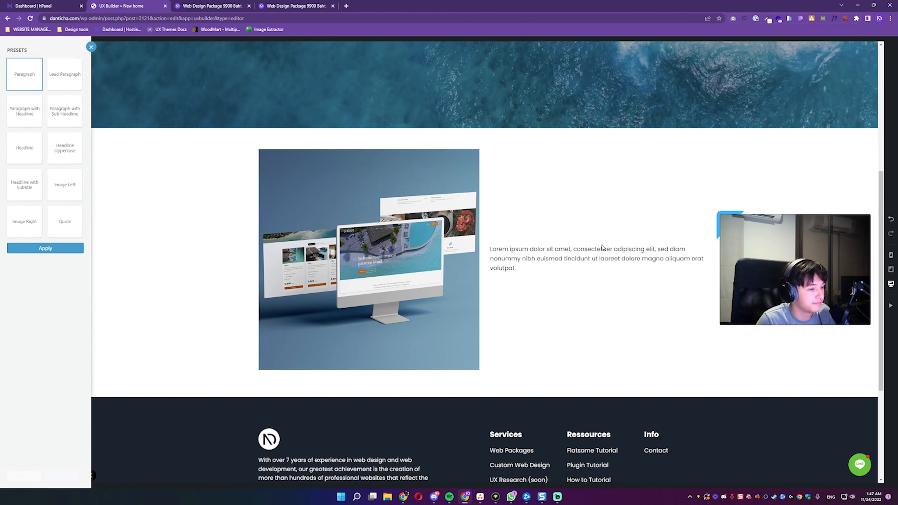
{"action": "left_click", "coordinate": [34, 120]}
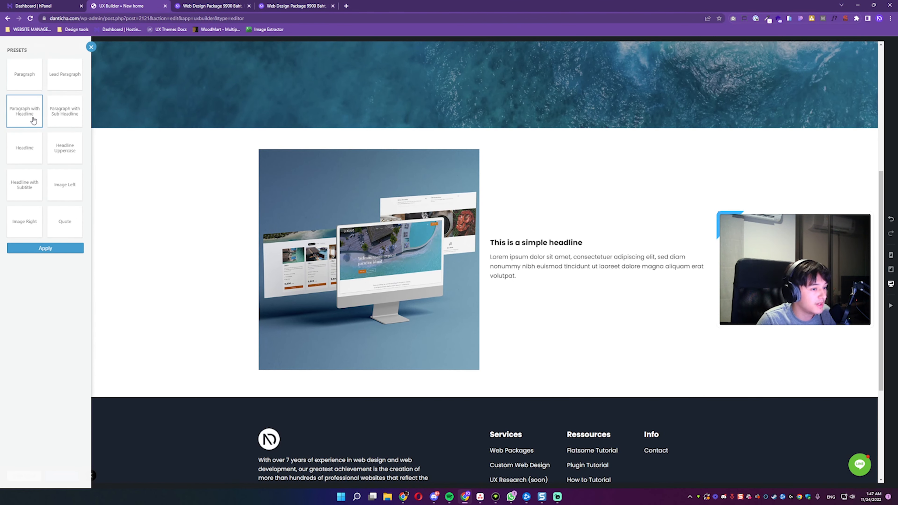
{"action": "left_click", "coordinate": [56, 248]}
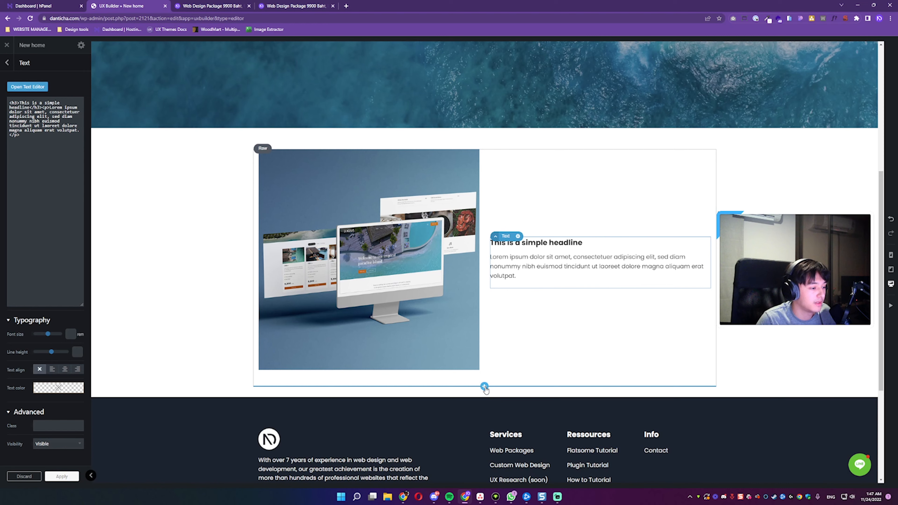
Step: Add a second row with the Media Right preset below the first image-and-text row
{"action": "left_click", "coordinate": [484, 387]}
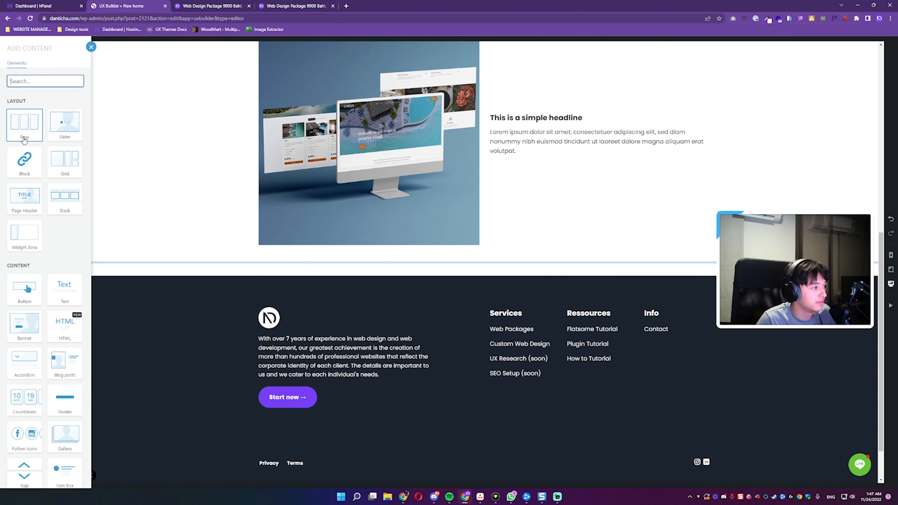
{"action": "left_click", "coordinate": [24, 131]}
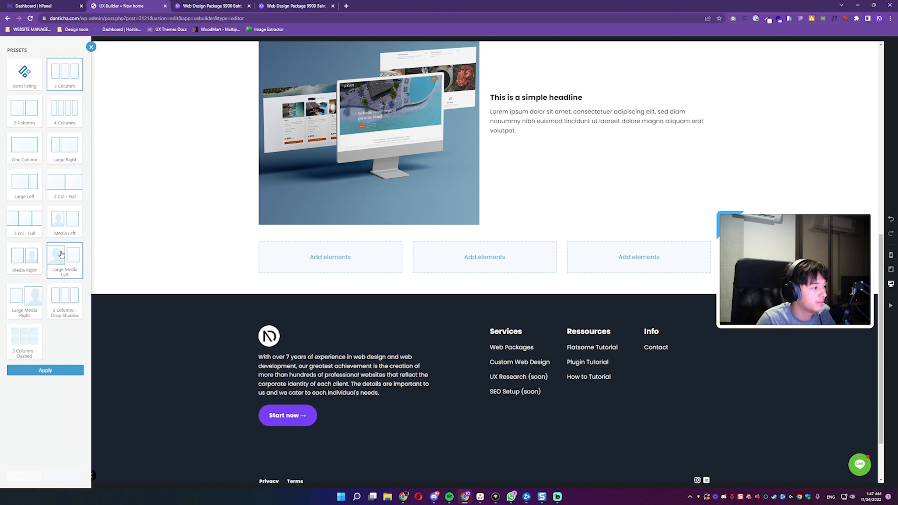
{"action": "left_click", "coordinate": [26, 260]}
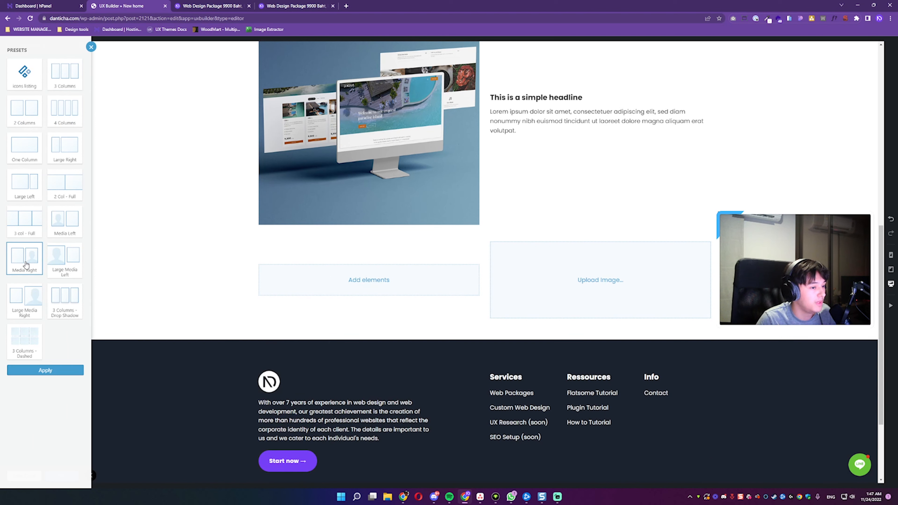
{"action": "left_click", "coordinate": [536, 279]}
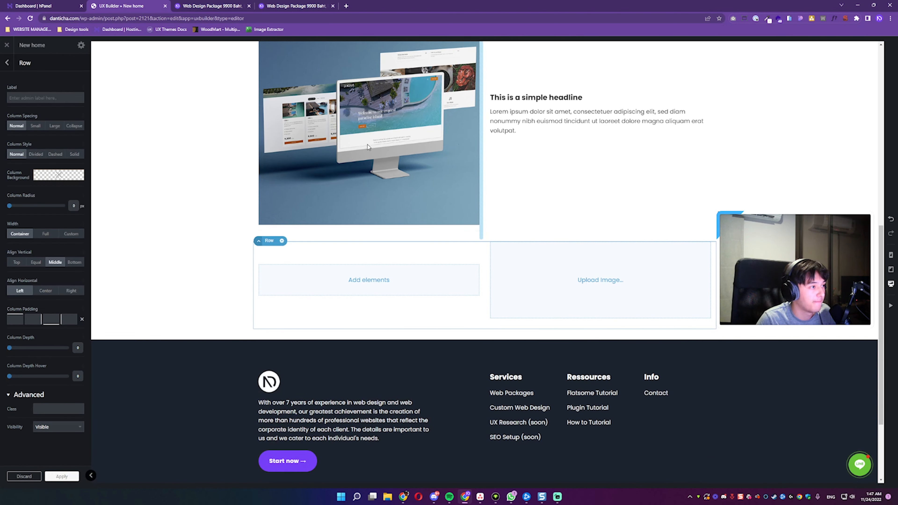
Step: Duplicate the first row's mockup image and move the copy into the second row's image column
{"action": "scroll", "coordinate": [367, 145], "scroll_direction": "up", "scroll_amount": 2}
{"action": "left_click", "coordinate": [366, 188]}
{"action": "left_click", "coordinate": [291, 75]}
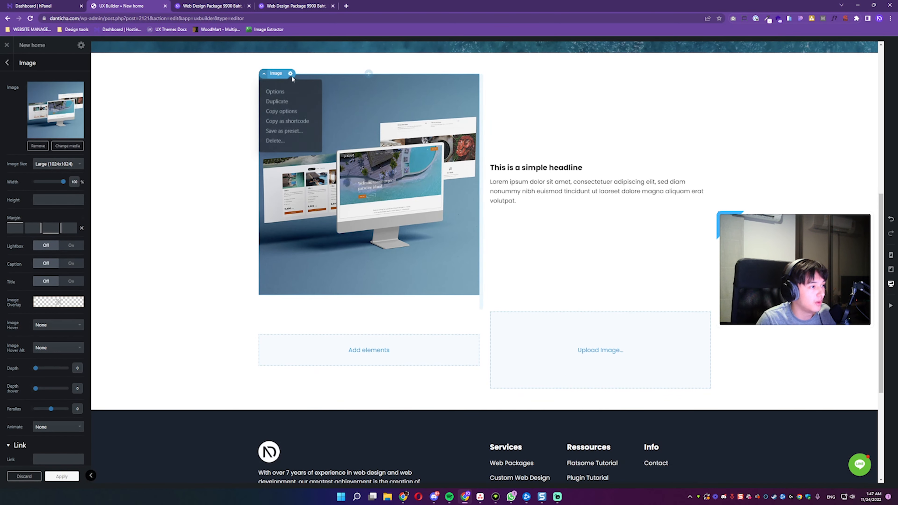
{"action": "left_click", "coordinate": [277, 101]}
{"action": "scroll", "coordinate": [381, 248], "scroll_direction": "down", "scroll_amount": 3}
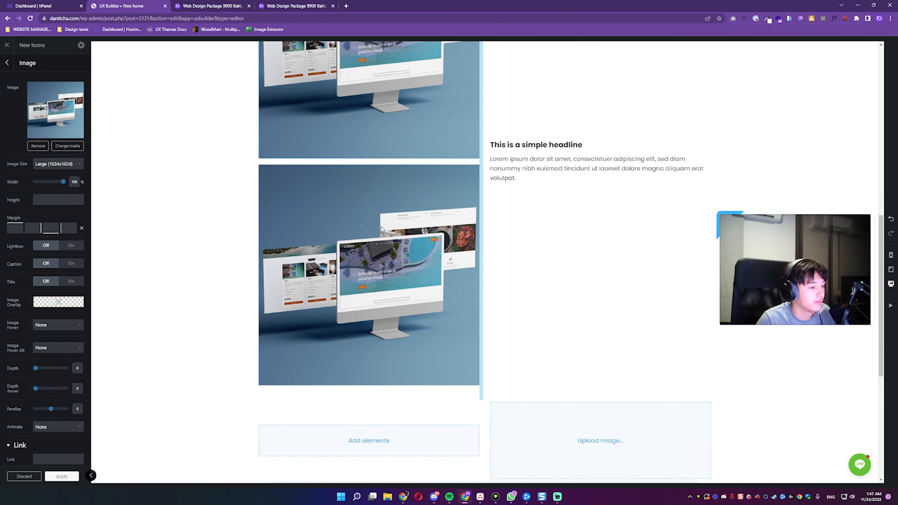
{"action": "left_click_drag", "start_coordinate": [361, 224], "coordinate": [567, 406]}
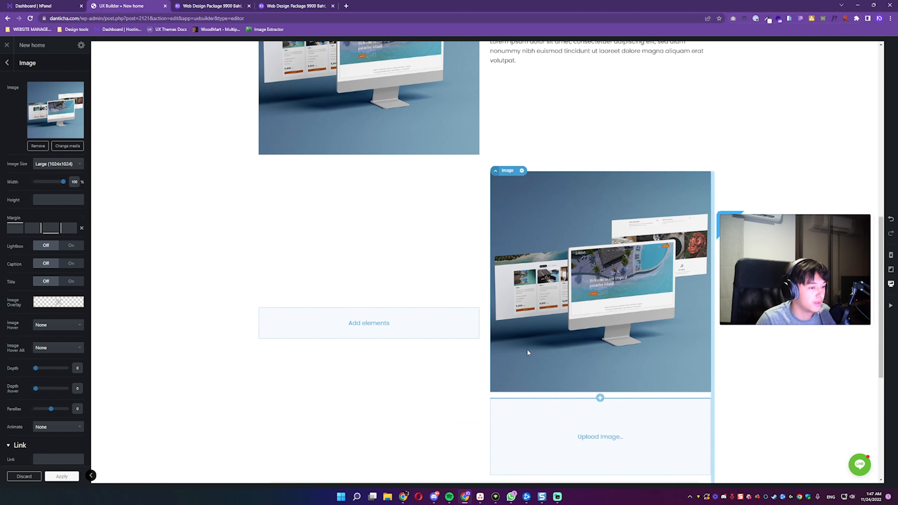
Step: Delete the empty image placeholder beneath the copied image in the second row
{"action": "scroll", "coordinate": [540, 306], "scroll_direction": "down", "scroll_amount": 1}
{"action": "left_click", "coordinate": [554, 402]}
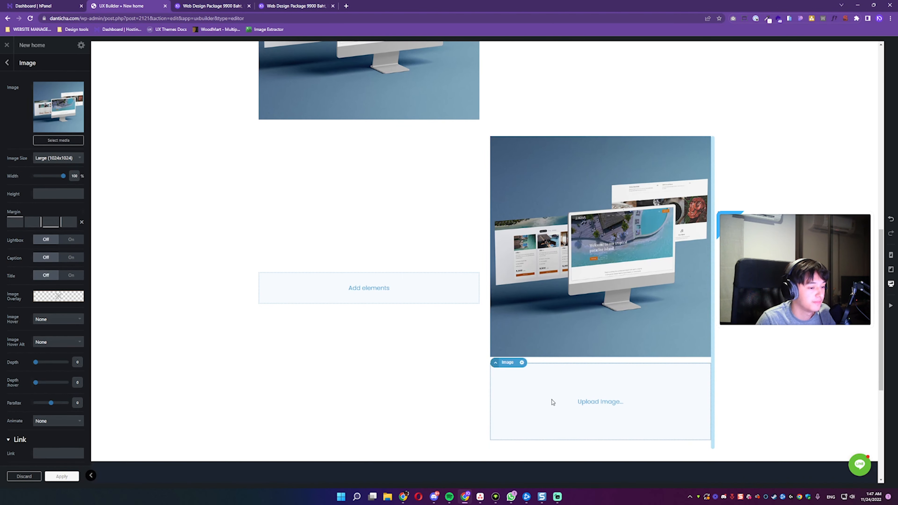
{"action": "left_click", "coordinate": [522, 363]}
{"action": "left_click", "coordinate": [516, 431]}
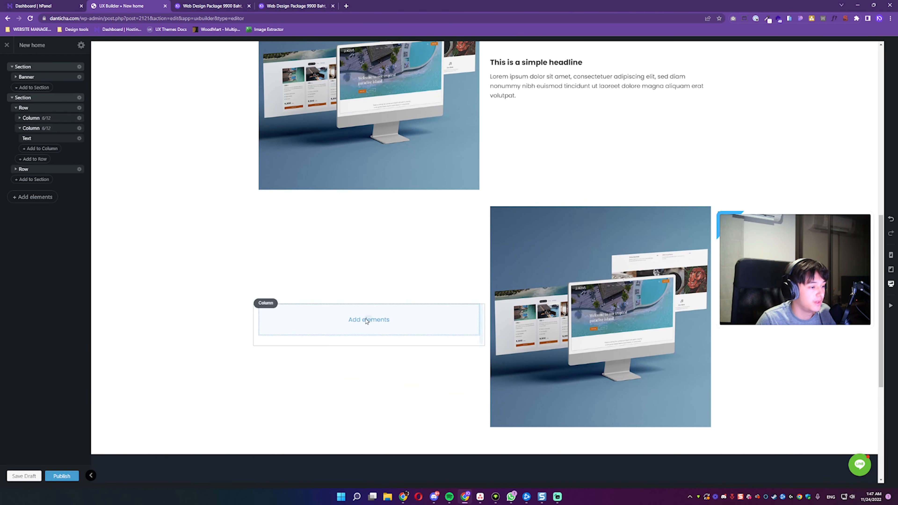
Step: Add a text element with the Paragraph with Sub Headline preset to the second row's empty column
{"action": "left_click", "coordinate": [368, 318]}
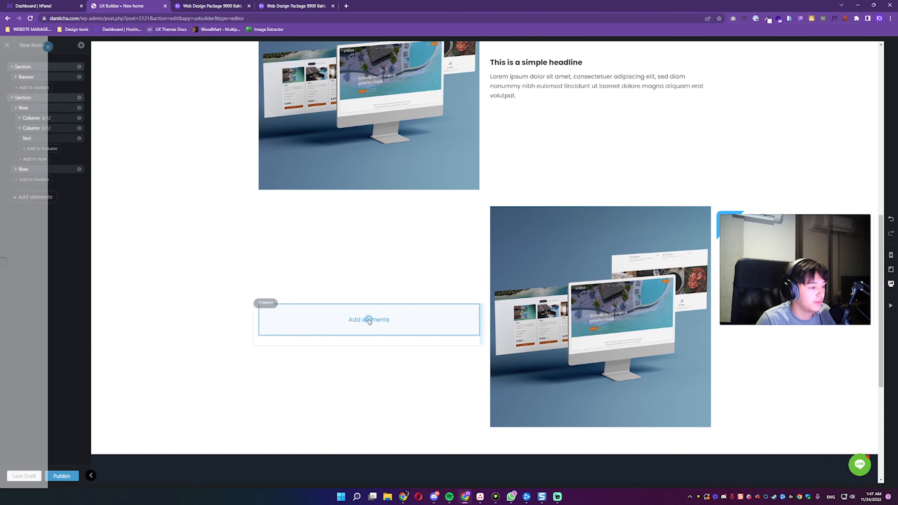
{"action": "type", "text": "tex"}
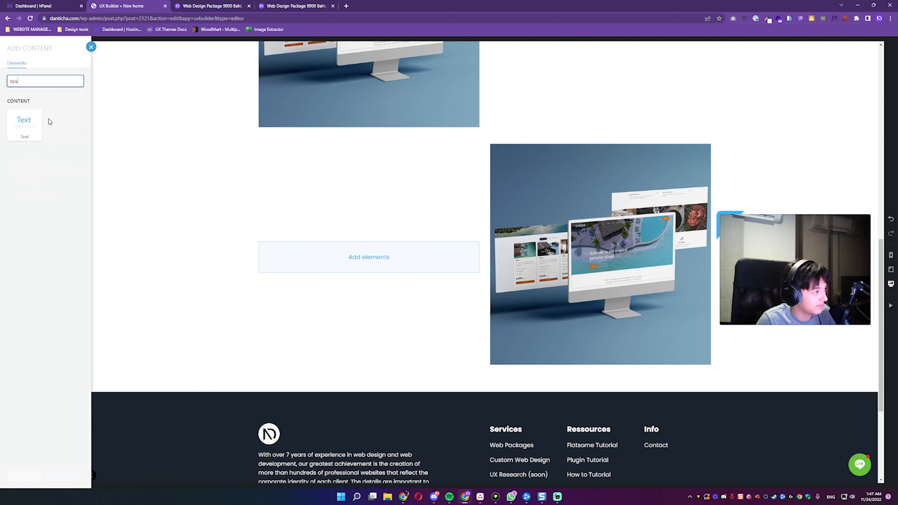
{"action": "left_click", "coordinate": [33, 124]}
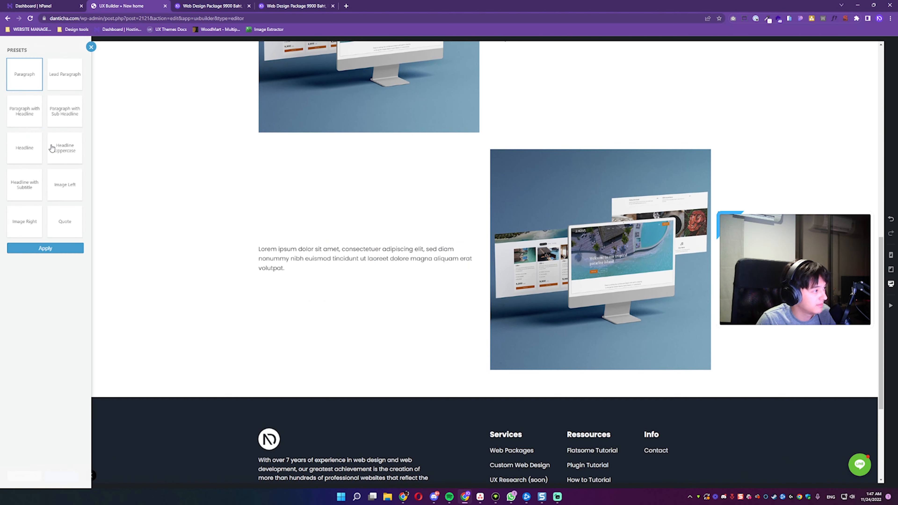
{"action": "left_click", "coordinate": [66, 117]}
{"action": "left_click", "coordinate": [46, 248]}
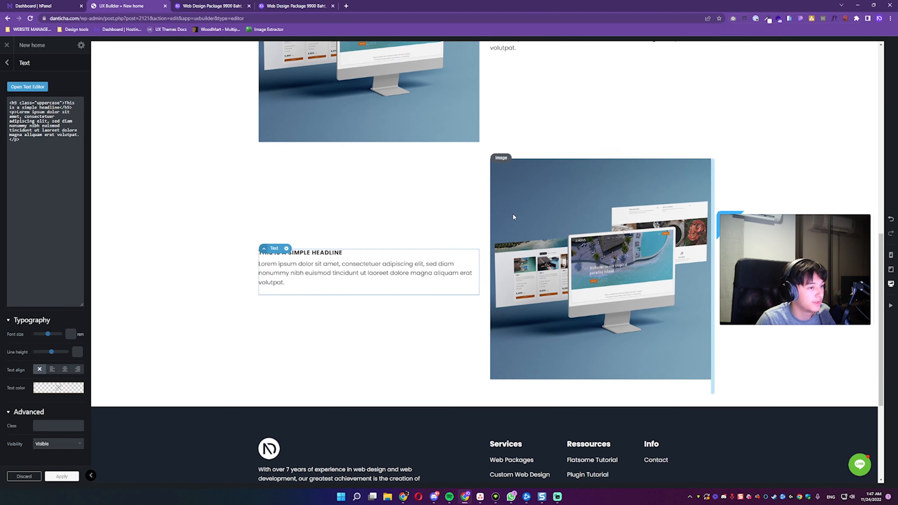
Step: Set the height of the first row's mockup image to 75%
{"action": "scroll", "coordinate": [513, 213], "scroll_direction": "up", "scroll_amount": 10}
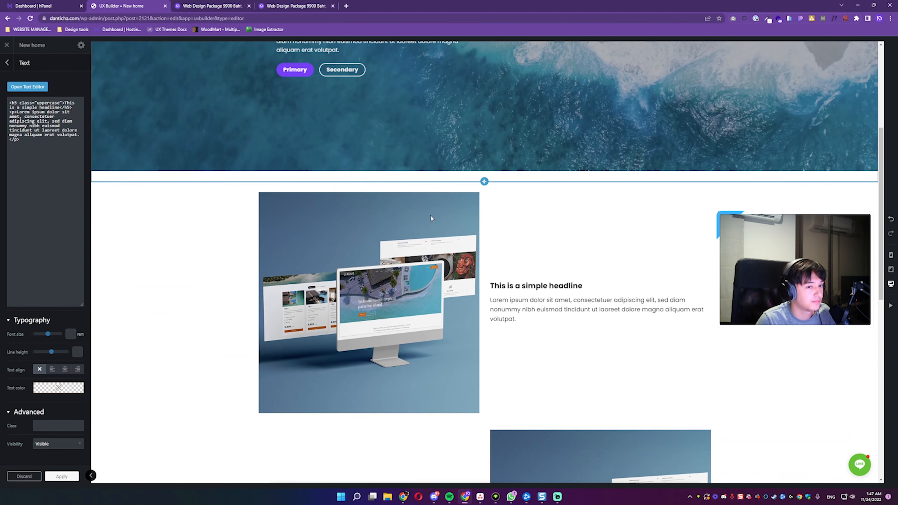
{"action": "scroll", "coordinate": [430, 215], "scroll_direction": "down", "scroll_amount": 7}
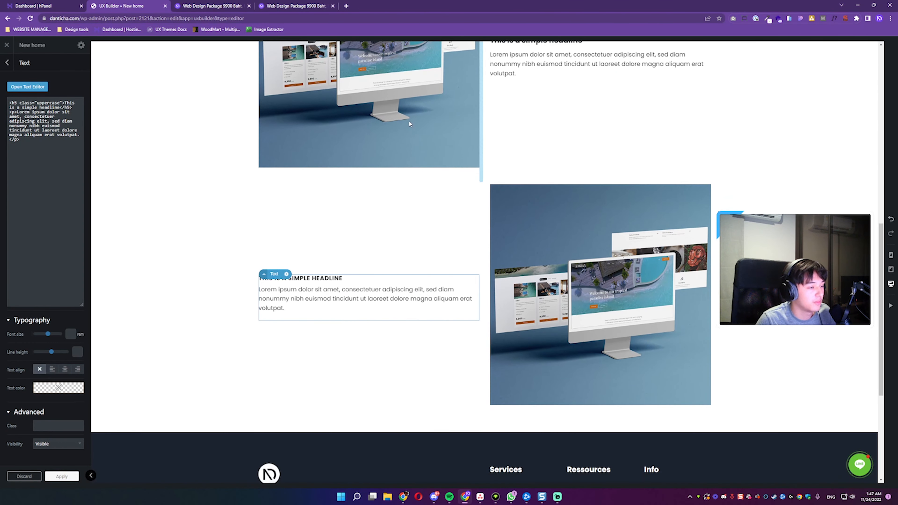
{"action": "left_click", "coordinate": [353, 124]}
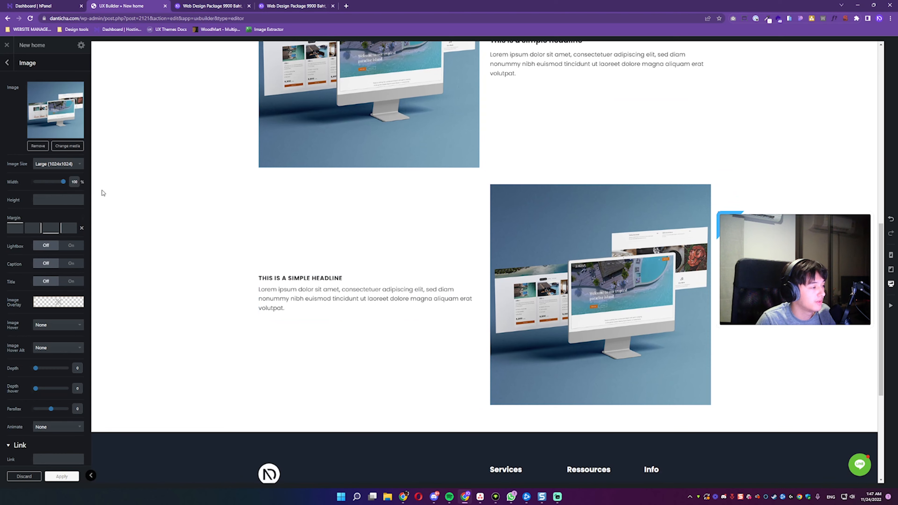
{"action": "left_click_drag", "start_coordinate": [62, 182], "coordinate": [67, 182]}
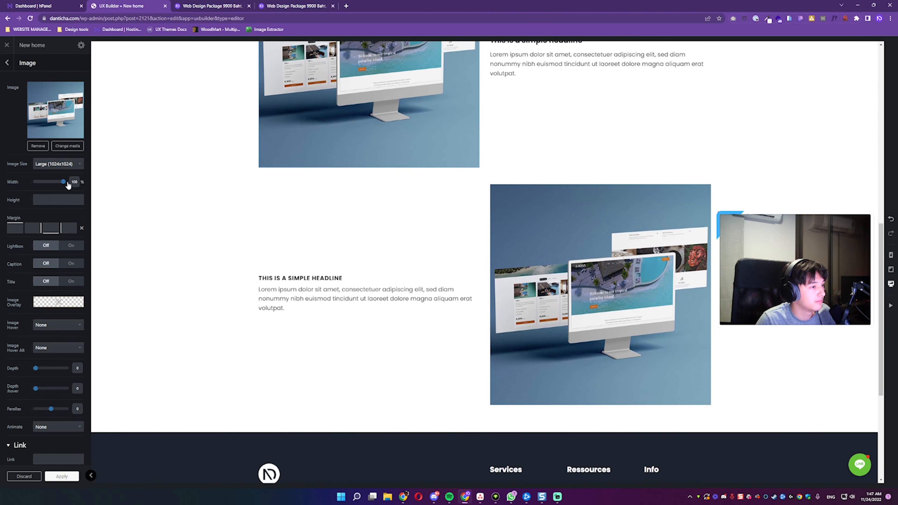
{"action": "scroll", "coordinate": [344, 226], "scroll_direction": "up", "scroll_amount": 5}
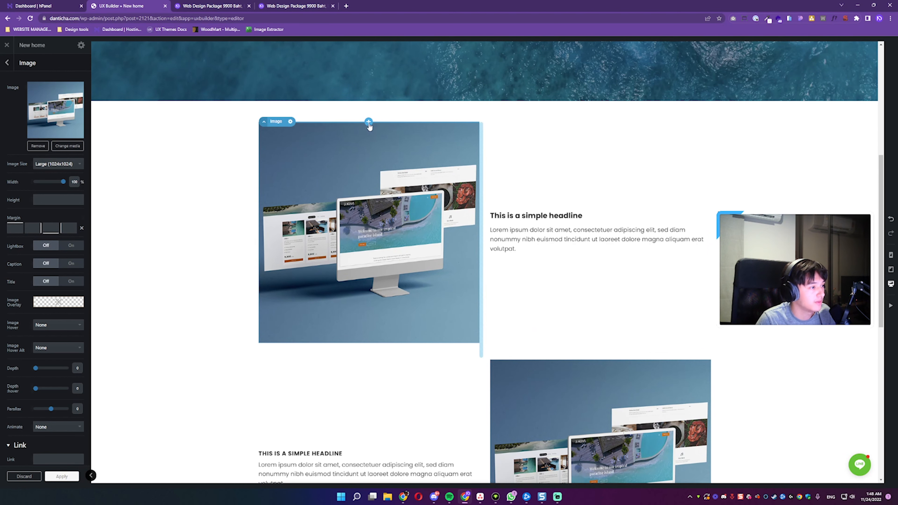
{"action": "mouse_move", "coordinate": [71, 191]}
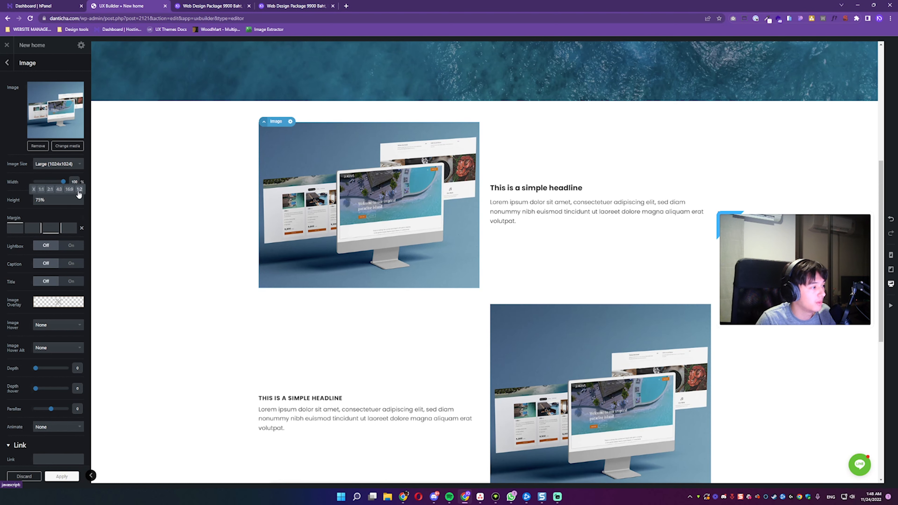
Step: Set the height of the second row's mockup image to 75% with the 4:3 ratio preset
{"action": "scroll", "coordinate": [530, 271], "scroll_direction": "down", "scroll_amount": 2}
{"action": "left_click", "coordinate": [530, 270]}
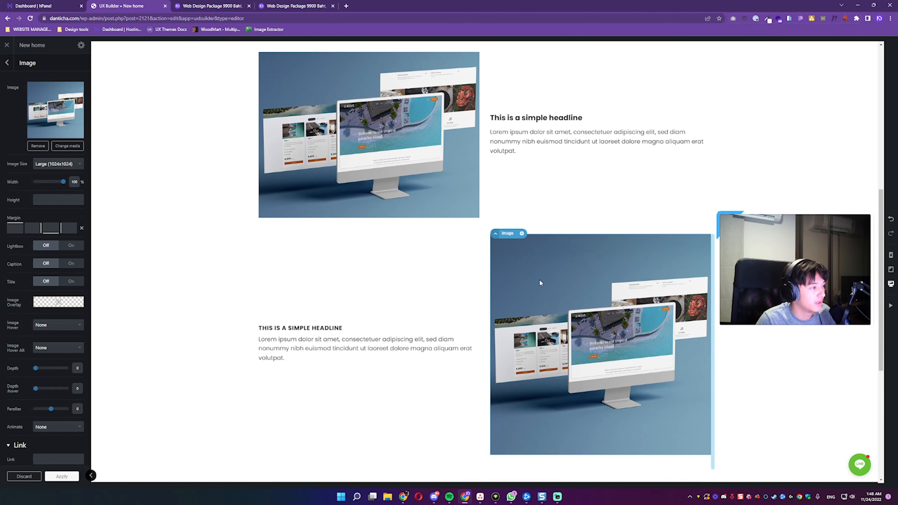
{"action": "left_click", "coordinate": [47, 201]}
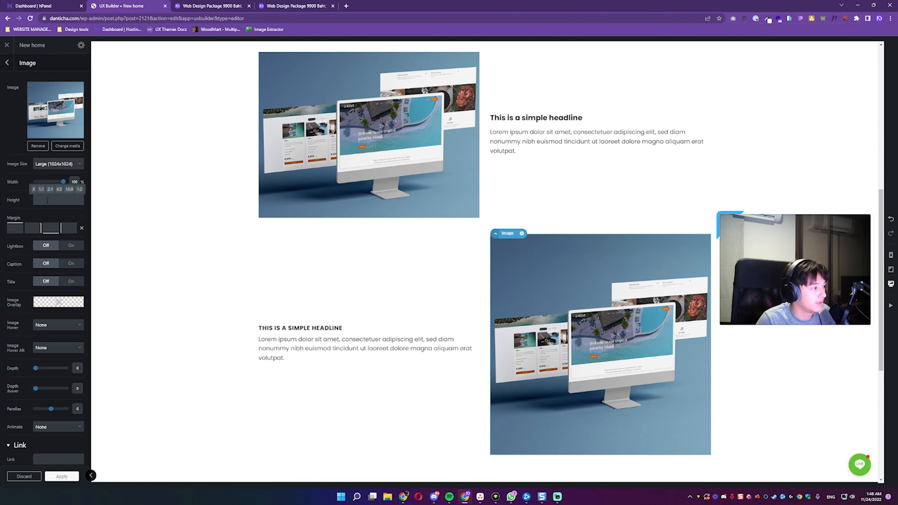
{"action": "left_click", "coordinate": [59, 191]}
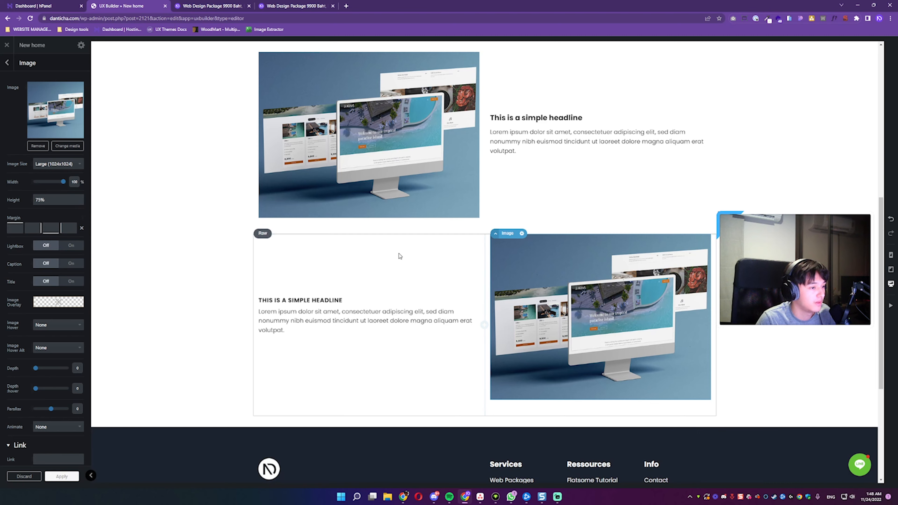
{"action": "scroll", "coordinate": [413, 250], "scroll_direction": "up", "scroll_amount": 3}
{"action": "scroll", "coordinate": [407, 230], "scroll_direction": "down", "scroll_amount": 6}
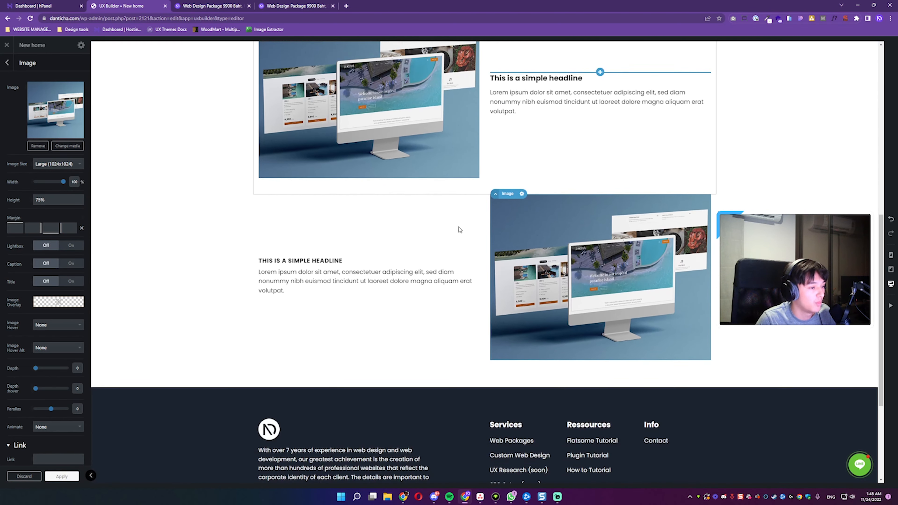
{"action": "scroll", "coordinate": [459, 227], "scroll_direction": "down", "scroll_amount": 1}
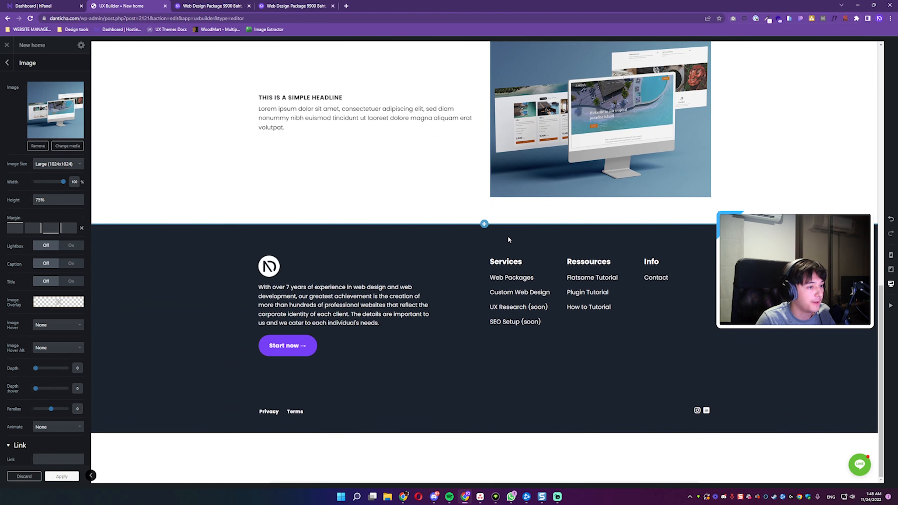
{"action": "left_click", "coordinate": [484, 224]}
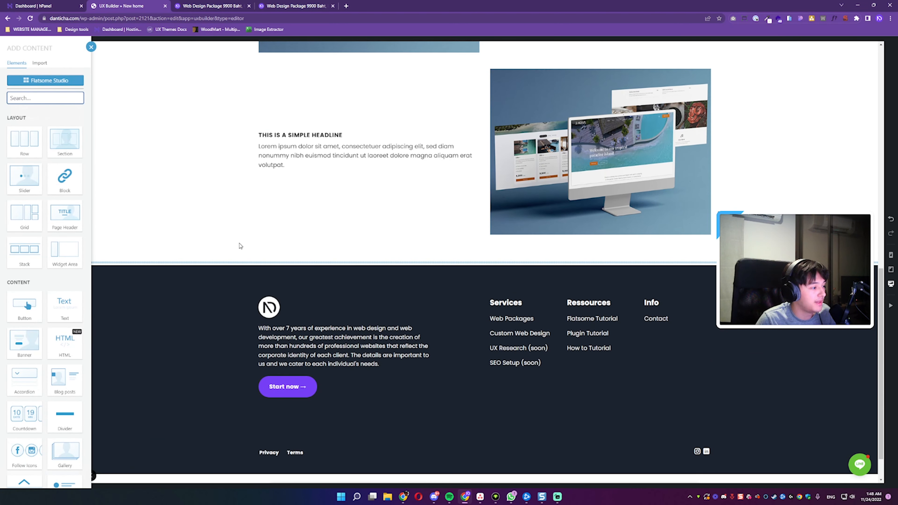
{"action": "scroll", "coordinate": [50, 285], "scroll_direction": "down", "scroll_amount": 8}
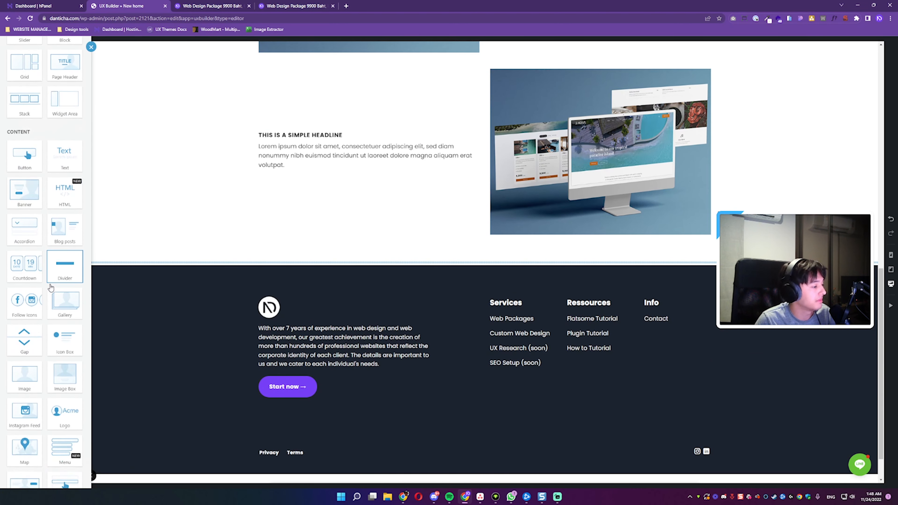
{"action": "scroll", "coordinate": [49, 285], "scroll_direction": "down", "scroll_amount": 4}
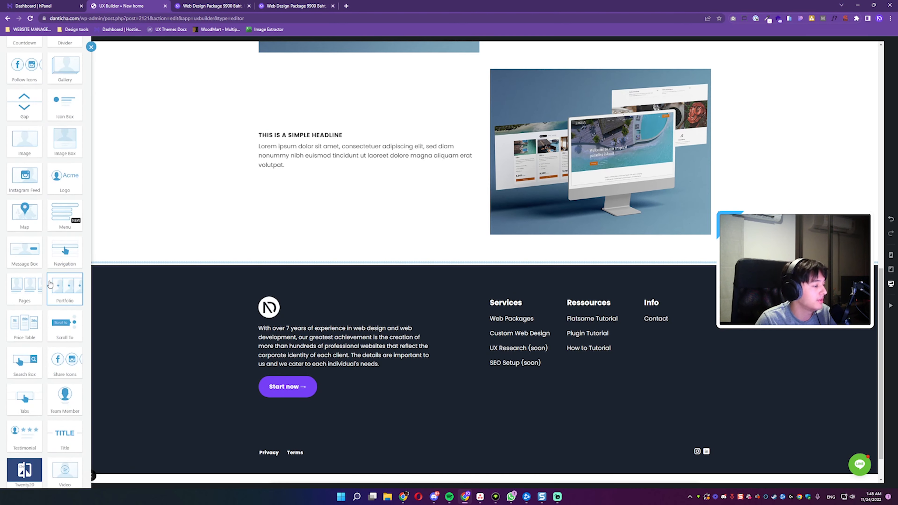
{"action": "left_click", "coordinate": [327, 253]}
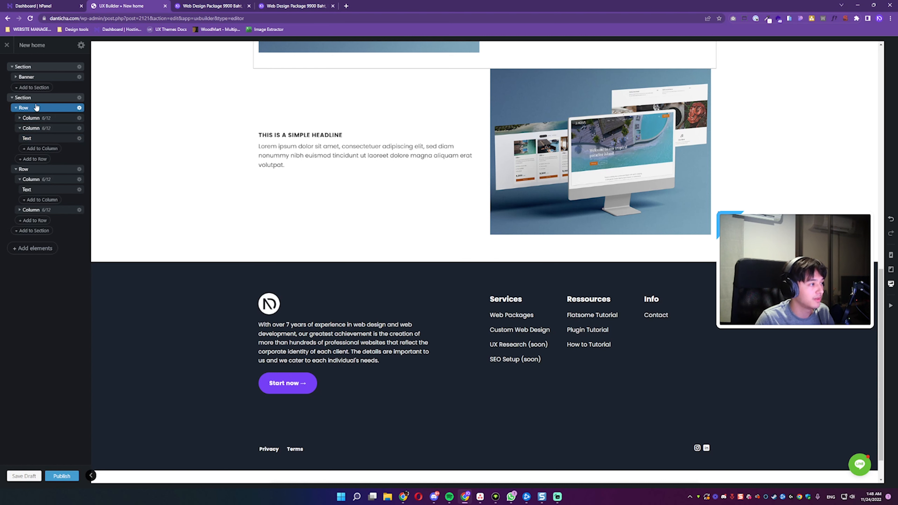
Step: Collapse the banner section and the image-and-text section in the page structure
{"action": "left_click", "coordinate": [33, 69]}
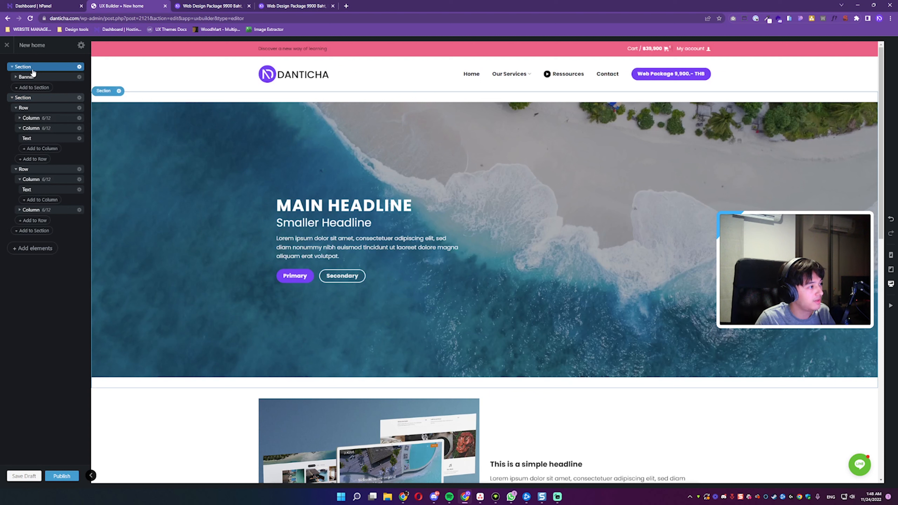
{"action": "left_click", "coordinate": [43, 97]}
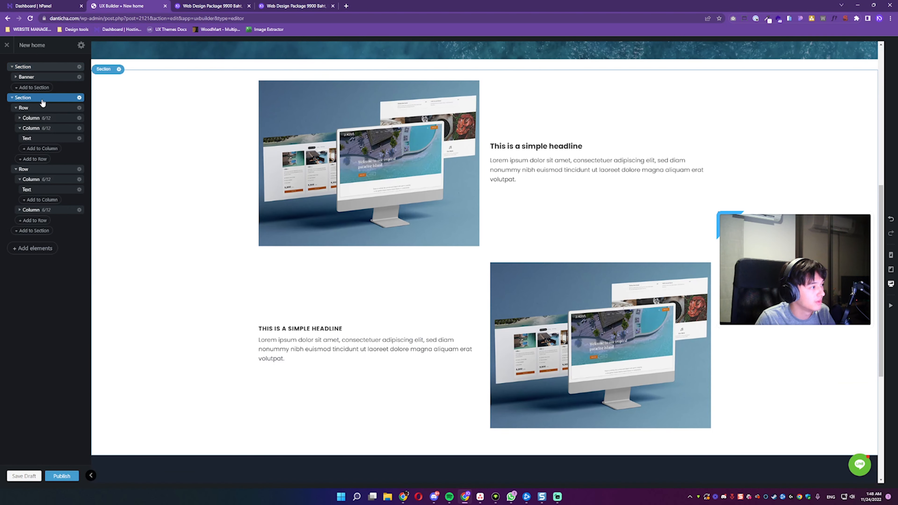
{"action": "left_click", "coordinate": [12, 98]}
{"action": "left_click", "coordinate": [12, 66]}
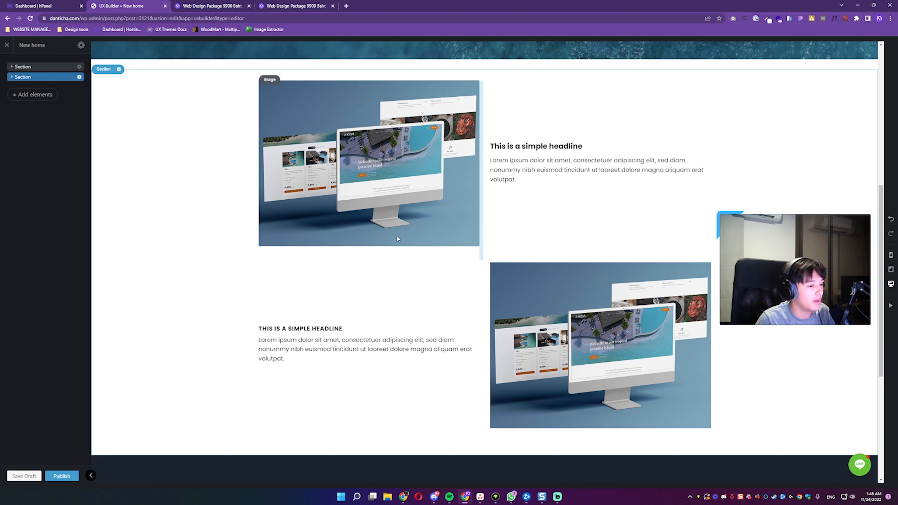
Step: Open the Flatsome Studio library of pre-designed layouts to add content at the end of the page
{"action": "scroll", "coordinate": [396, 235], "scroll_direction": "down", "scroll_amount": 1}
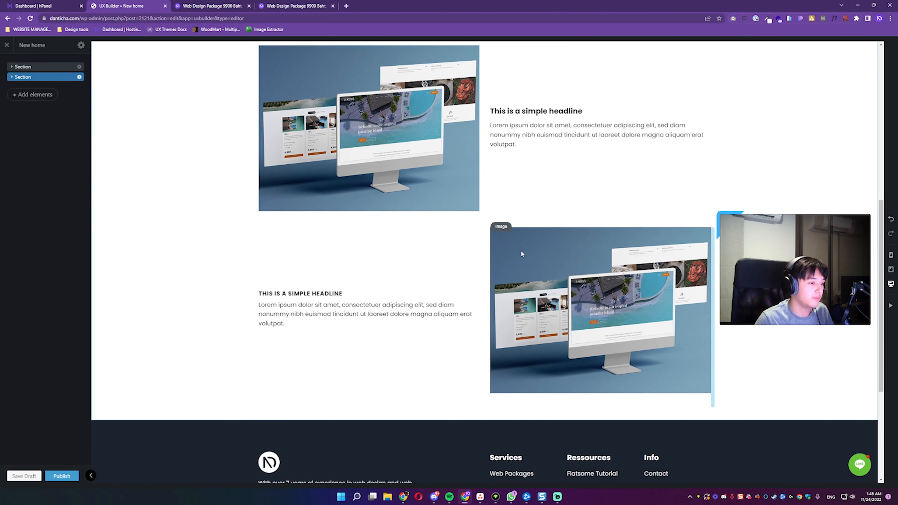
{"action": "scroll", "coordinate": [492, 244], "scroll_direction": "down", "scroll_amount": 2}
{"action": "left_click", "coordinate": [36, 95]}
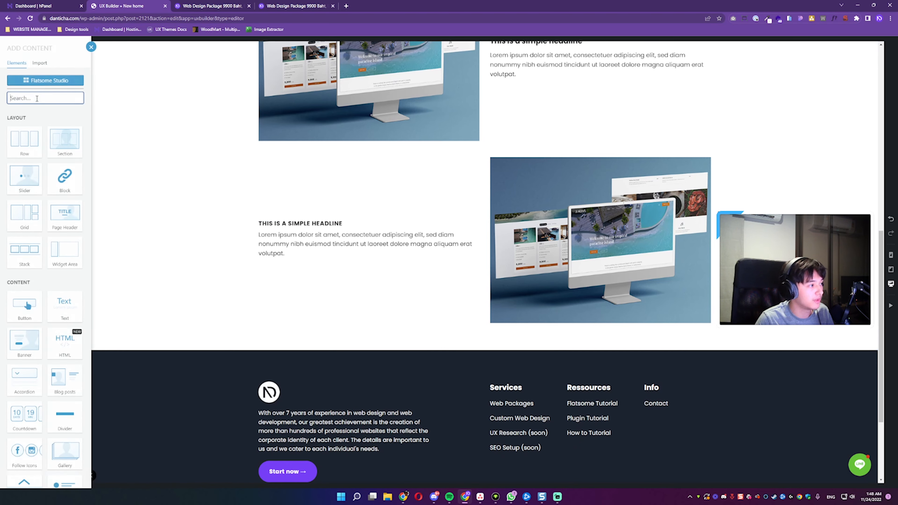
{"action": "left_click", "coordinate": [45, 84]}
{"action": "mouse_move", "coordinate": [188, 207]}
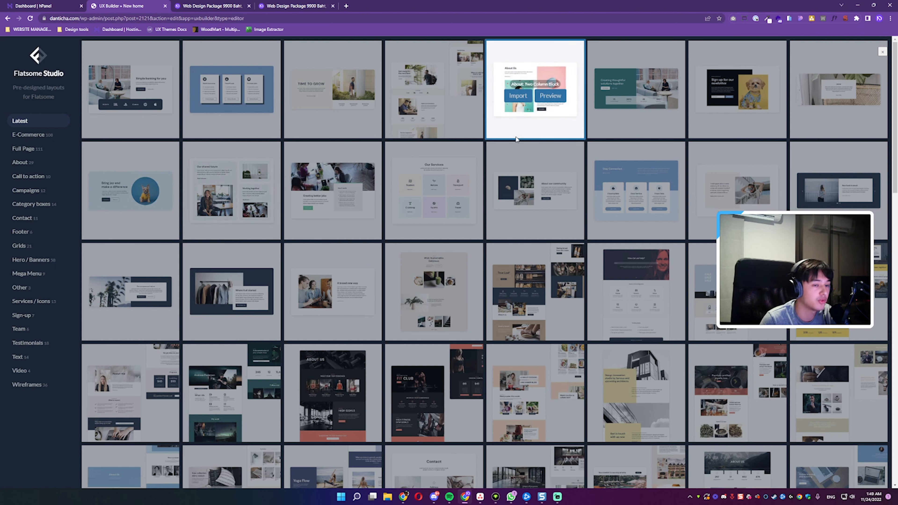
Step: Import the Grid: Stories with Images layout from the latest designs, including its images
{"action": "mouse_move", "coordinate": [466, 172]}
{"action": "mouse_move", "coordinate": [256, 230]}
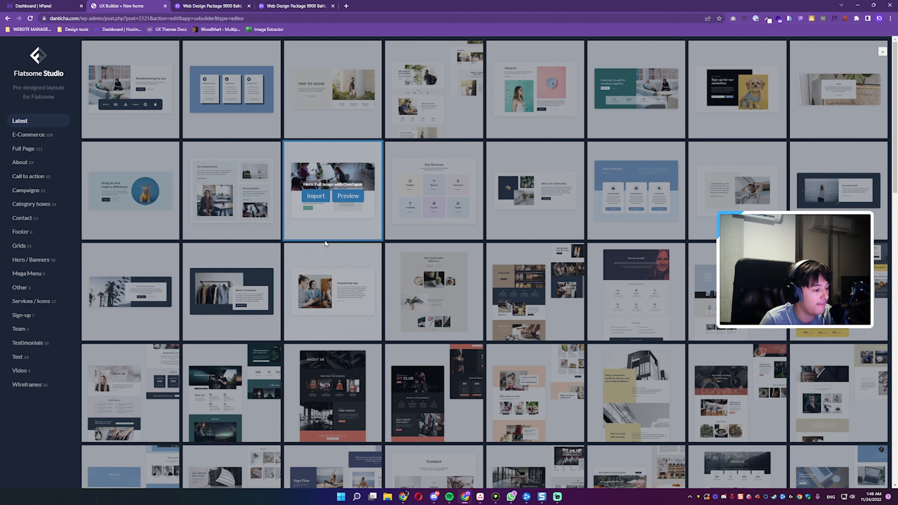
{"action": "scroll", "coordinate": [325, 245], "scroll_direction": "down", "scroll_amount": 2}
{"action": "mouse_move", "coordinate": [185, 186]}
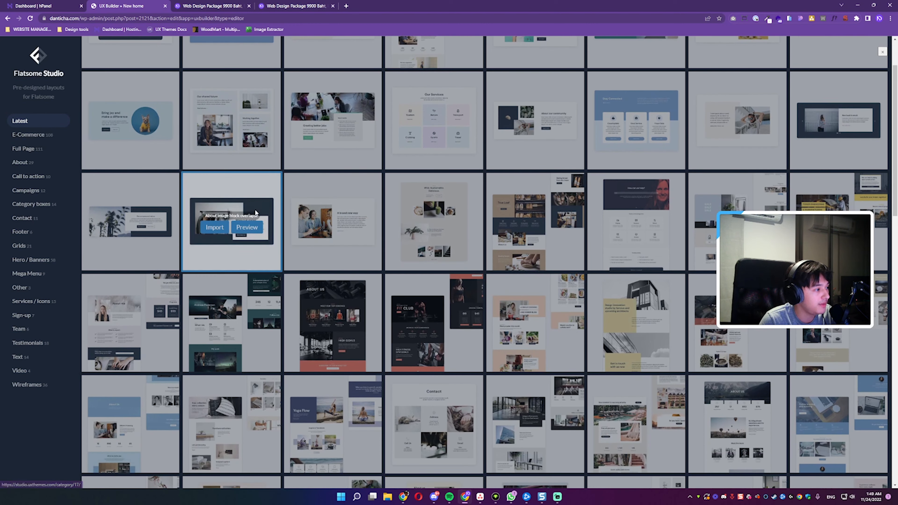
{"action": "scroll", "coordinate": [185, 186], "scroll_direction": "up", "scroll_amount": 1}
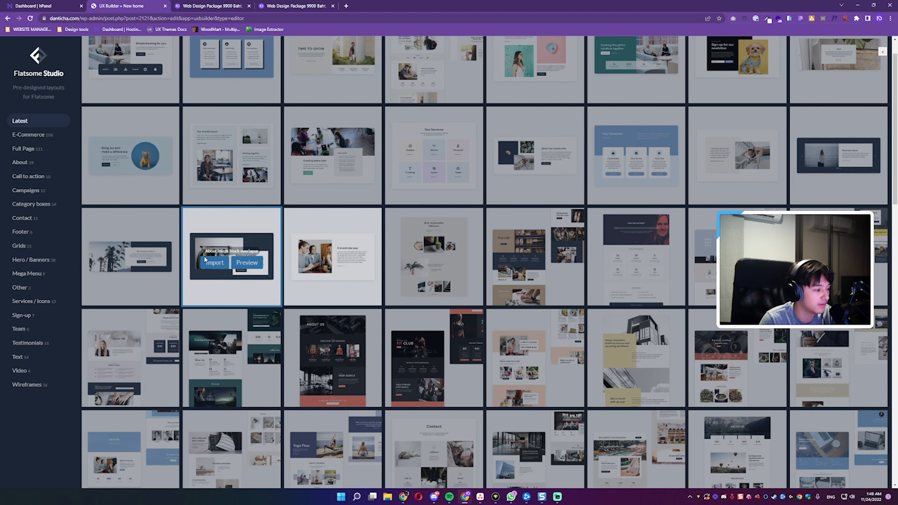
{"action": "scroll", "coordinate": [222, 284], "scroll_direction": "down", "scroll_amount": 2}
{"action": "scroll", "coordinate": [226, 281], "scroll_direction": "down", "scroll_amount": 3}
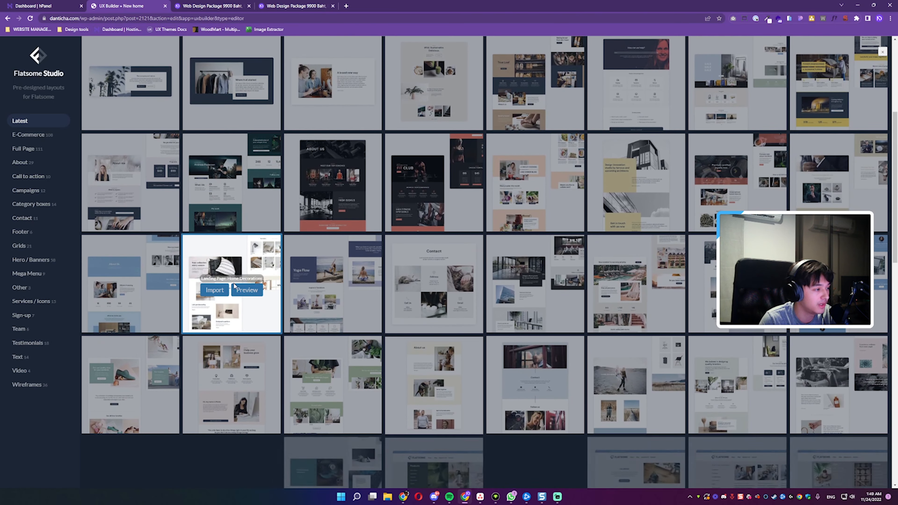
{"action": "scroll", "coordinate": [230, 275], "scroll_direction": "up", "scroll_amount": 4}
{"action": "scroll", "coordinate": [218, 225], "scroll_direction": "up", "scroll_amount": 2}
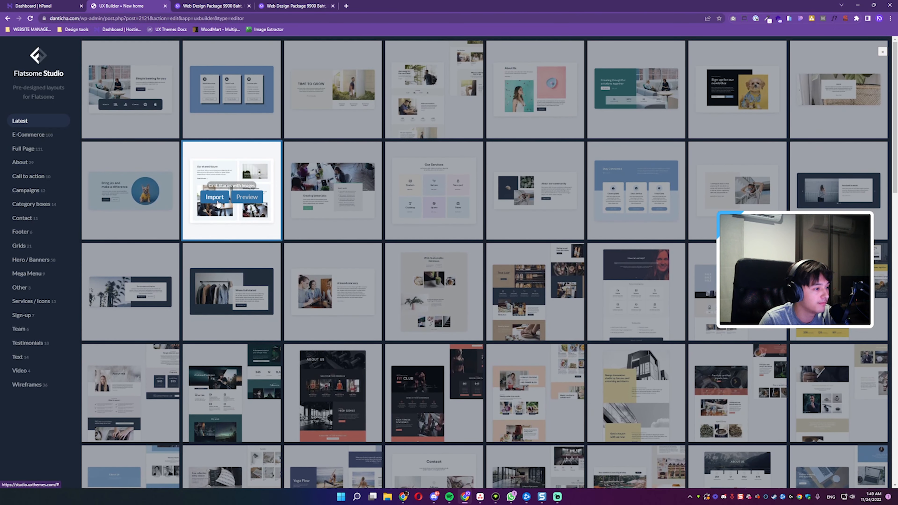
{"action": "left_click", "coordinate": [214, 197]}
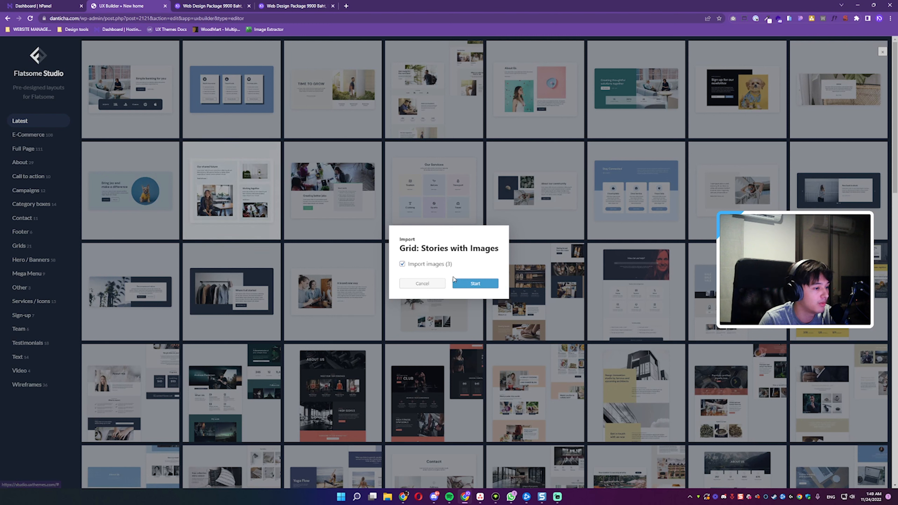
{"action": "left_click", "coordinate": [477, 285]}
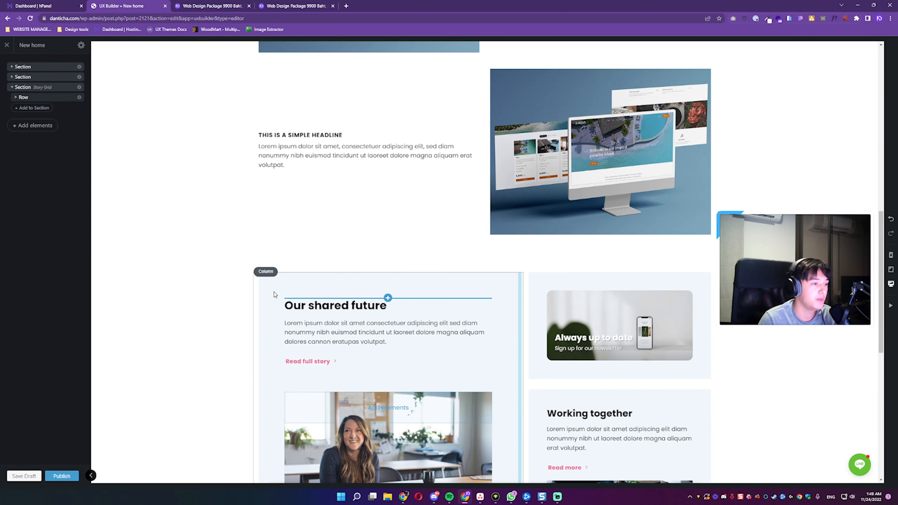
Step: Look over the imported story grid section and open the settings of its "Our shared future" column
{"action": "scroll", "coordinate": [318, 311], "scroll_direction": "down", "scroll_amount": 4}
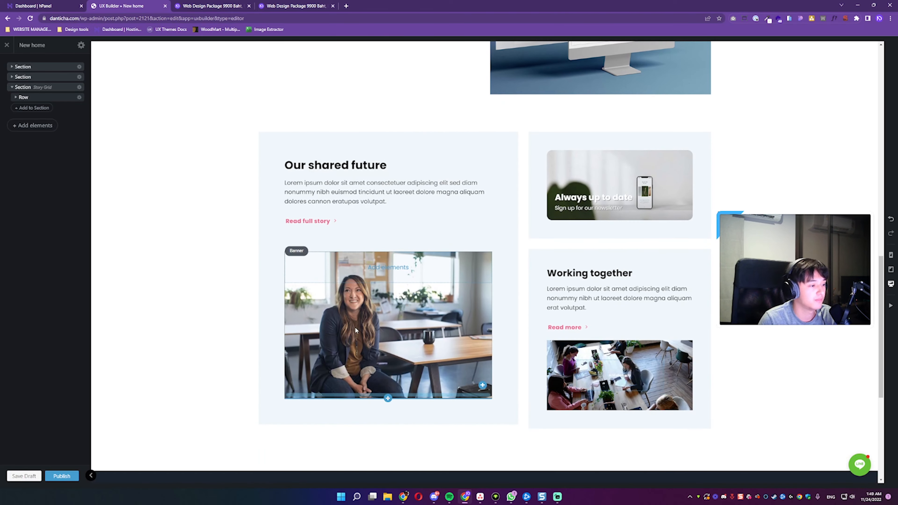
{"action": "scroll", "coordinate": [442, 279], "scroll_direction": "up", "scroll_amount": 3}
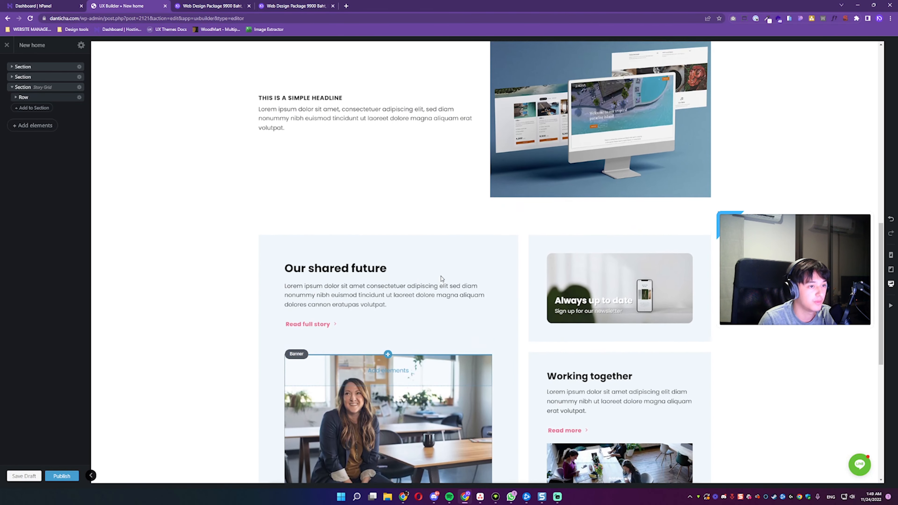
{"action": "scroll", "coordinate": [442, 279], "scroll_direction": "up", "scroll_amount": 1}
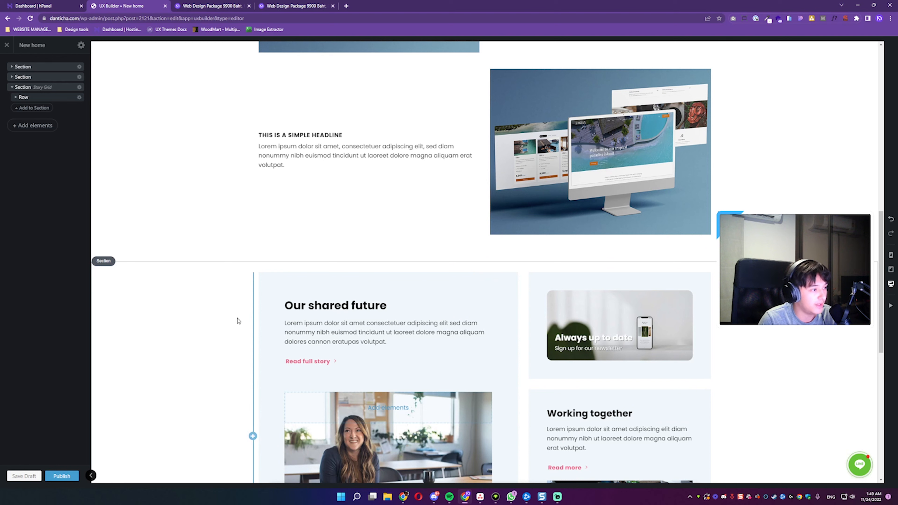
{"action": "left_click", "coordinate": [267, 301]}
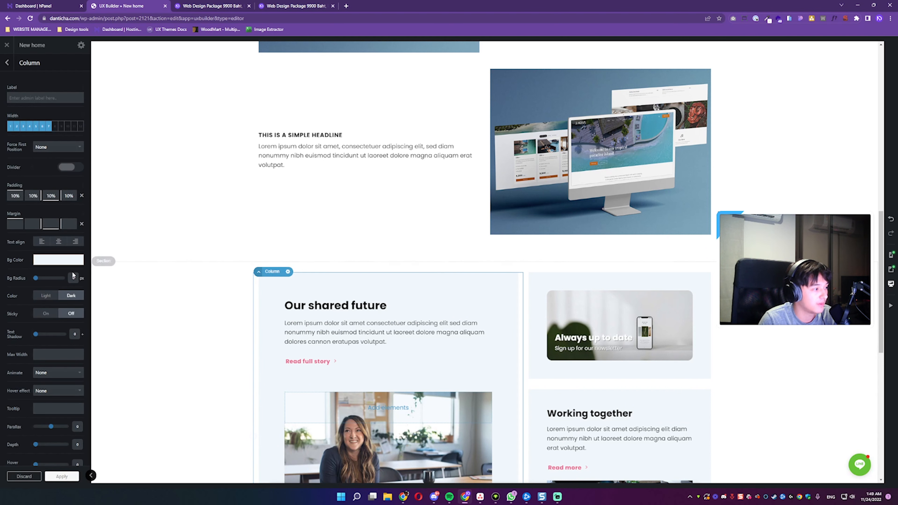
{"action": "scroll", "coordinate": [239, 310], "scroll_direction": "down", "scroll_amount": 2}
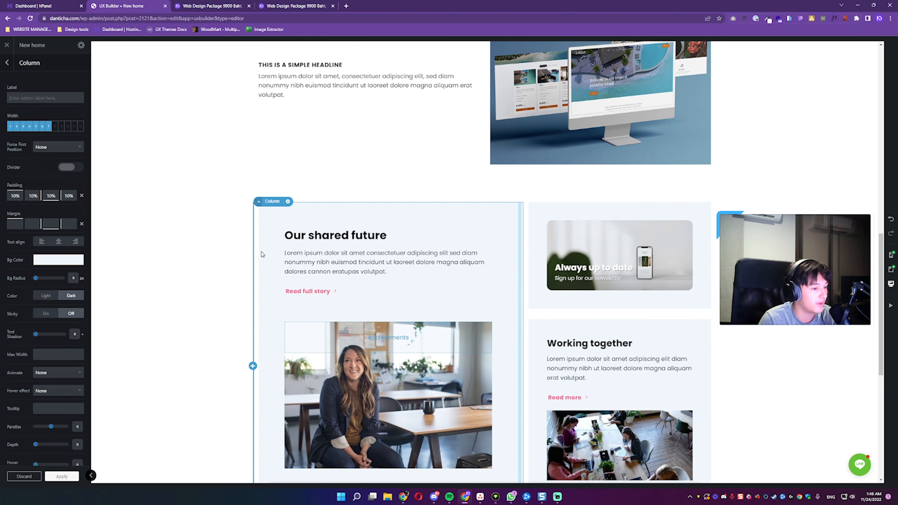
{"action": "scroll", "coordinate": [239, 255], "scroll_direction": "up", "scroll_amount": 4}
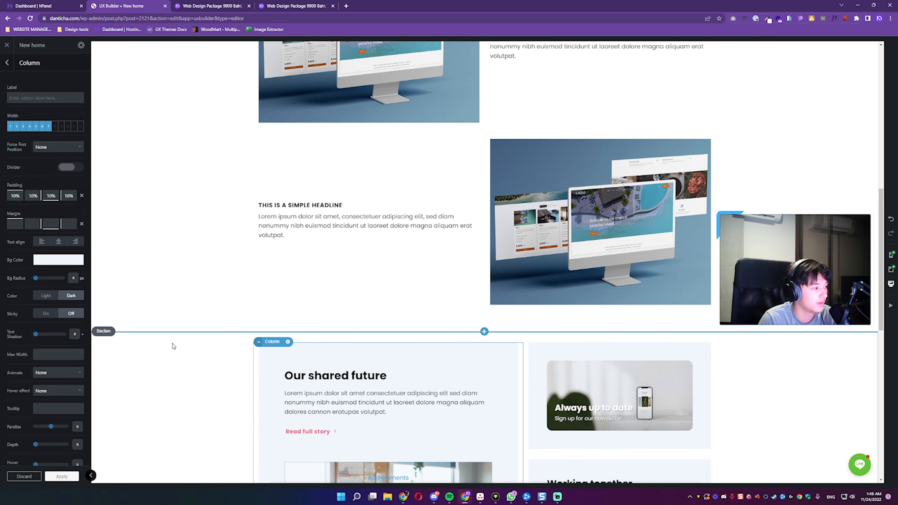
{"action": "scroll", "coordinate": [176, 350], "scroll_direction": "down", "scroll_amount": 5}
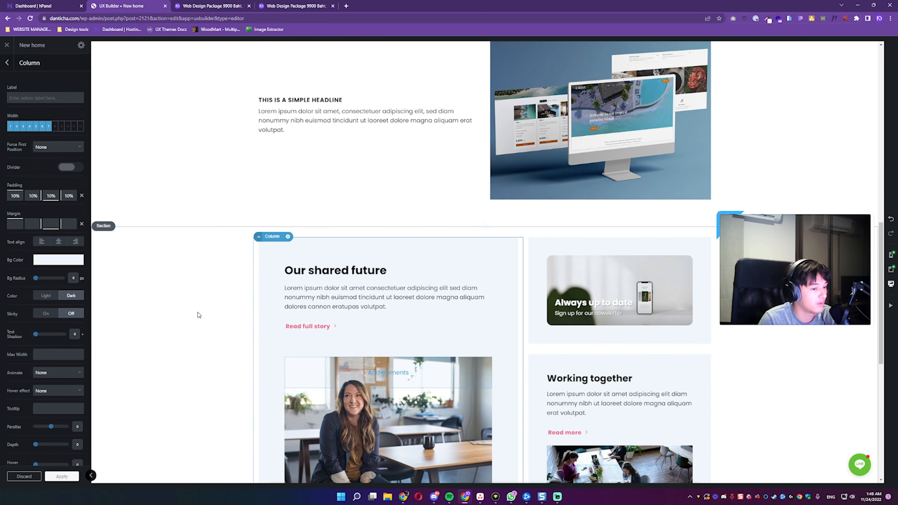
Step: Try purple and pink background colours on the Story Grid section, then set its background to white
{"action": "left_click", "coordinate": [166, 228]}
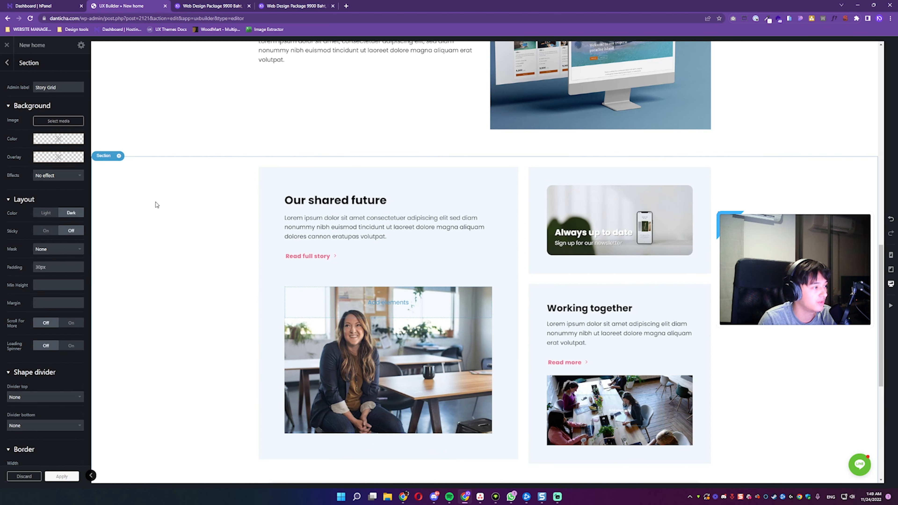
{"action": "mouse_move", "coordinate": [49, 144]}
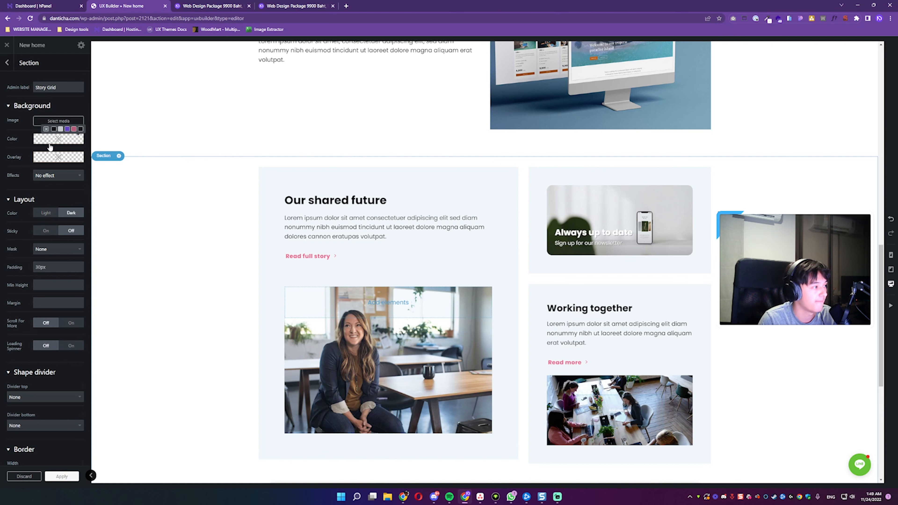
{"action": "left_click", "coordinate": [67, 130]}
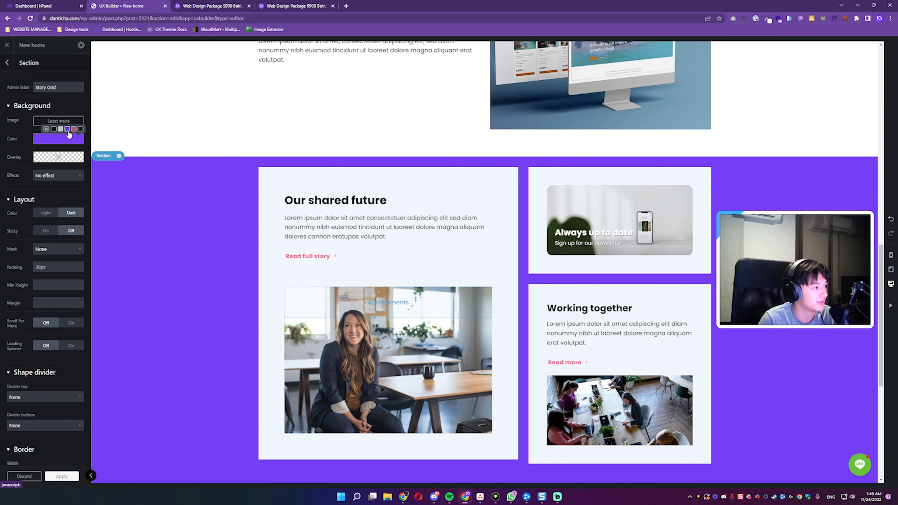
{"action": "left_click", "coordinate": [74, 130]}
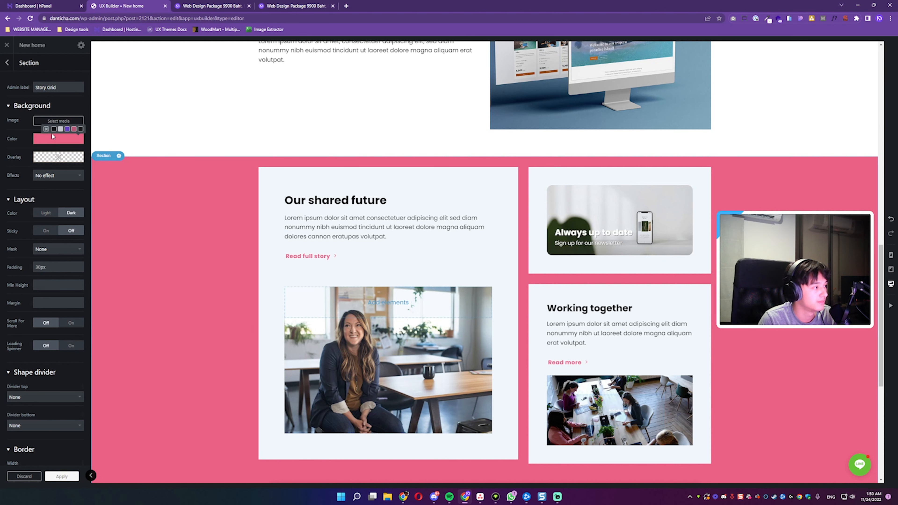
{"action": "left_click", "coordinate": [61, 129]}
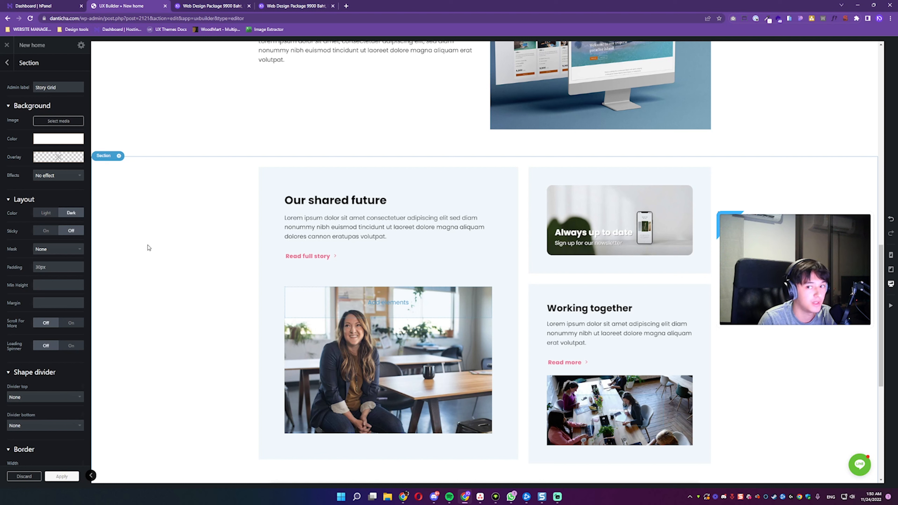
Step: Remove the background colour from the "Our shared future", "Always up to date" and "Working together" columns
{"action": "left_click", "coordinate": [268, 264]}
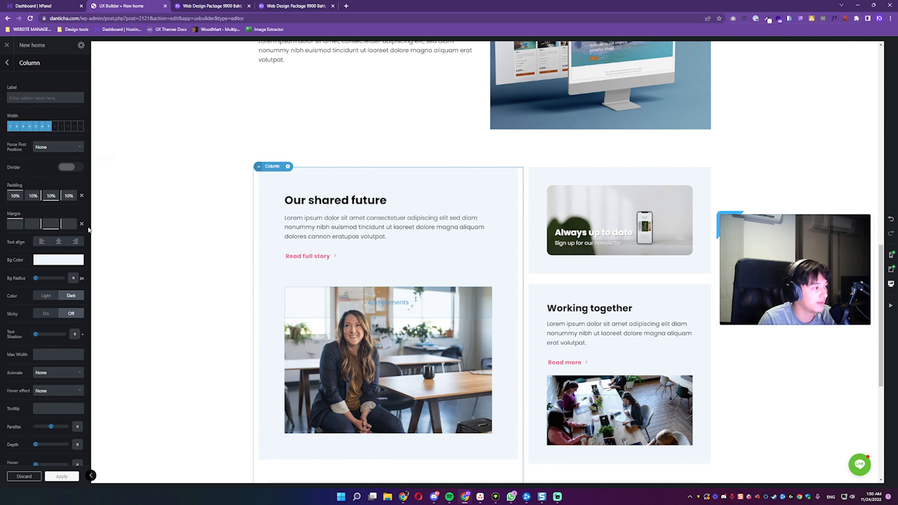
{"action": "mouse_move", "coordinate": [56, 261]}
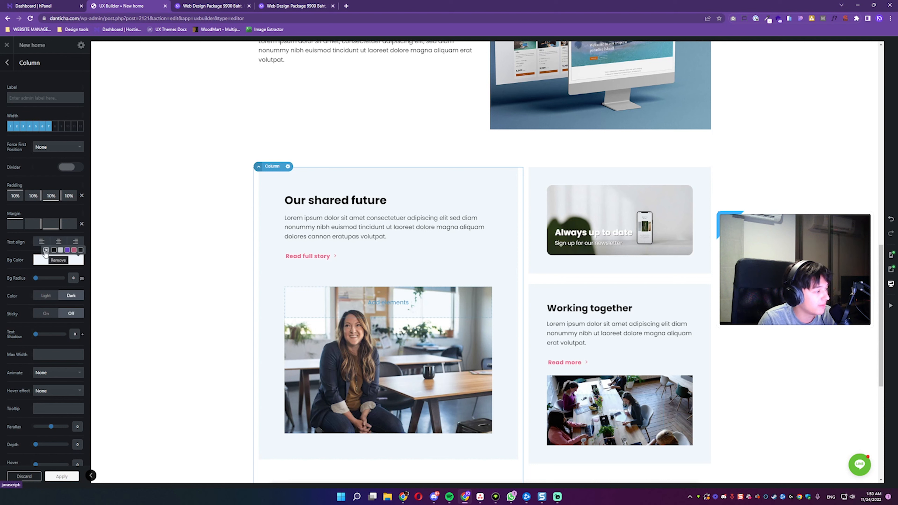
{"action": "left_click", "coordinate": [45, 250]}
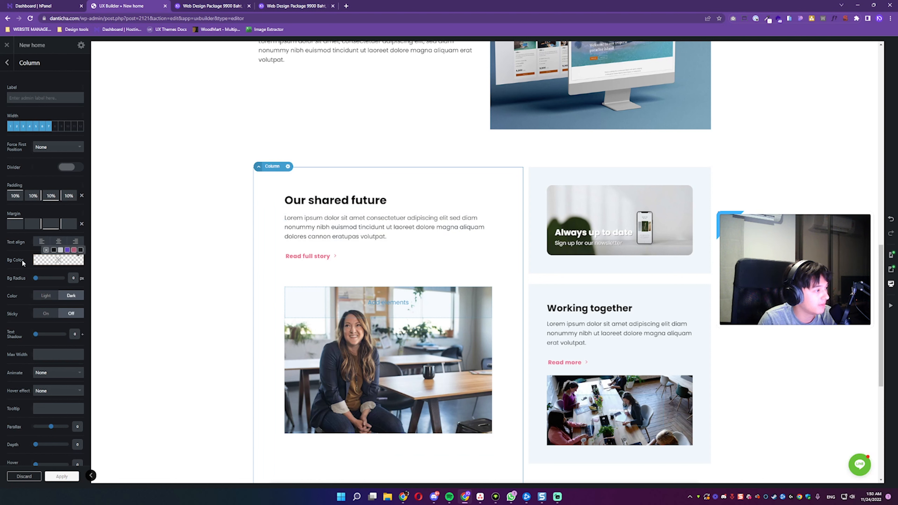
{"action": "left_click", "coordinate": [541, 195]}
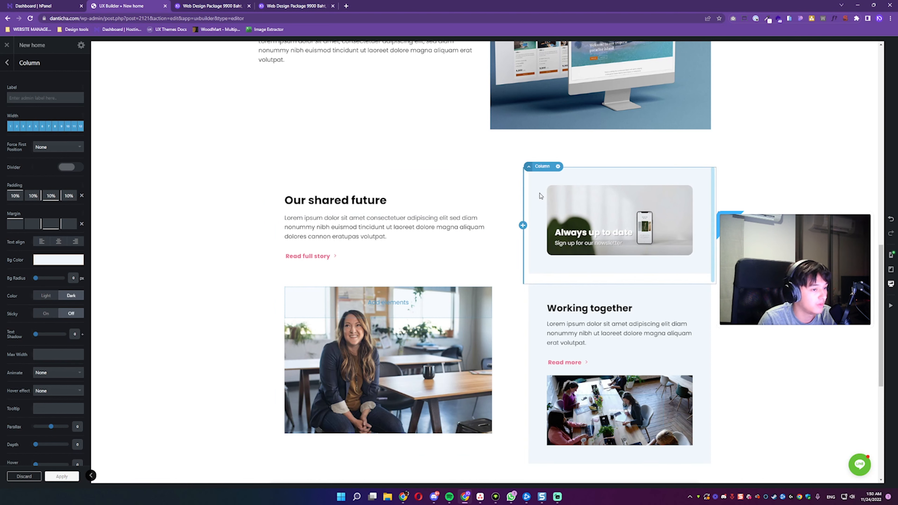
{"action": "mouse_move", "coordinate": [62, 265]}
{"action": "left_click", "coordinate": [46, 250]}
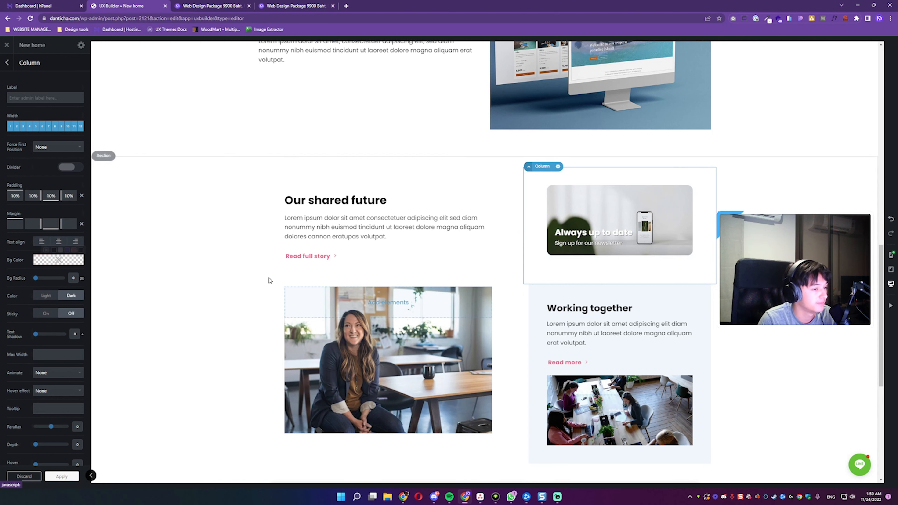
{"action": "scroll", "coordinate": [500, 285], "scroll_direction": "down", "scroll_amount": 2}
{"action": "left_click", "coordinate": [531, 290]}
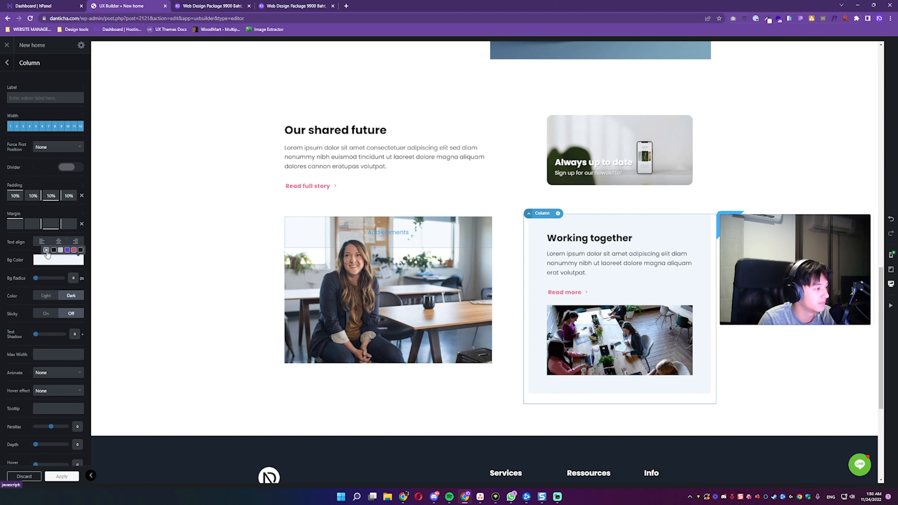
{"action": "left_click", "coordinate": [46, 250]}
Step: Set the left and right padding of the "Our shared future" column to 0%
{"action": "scroll", "coordinate": [296, 235], "scroll_direction": "up", "scroll_amount": 6}
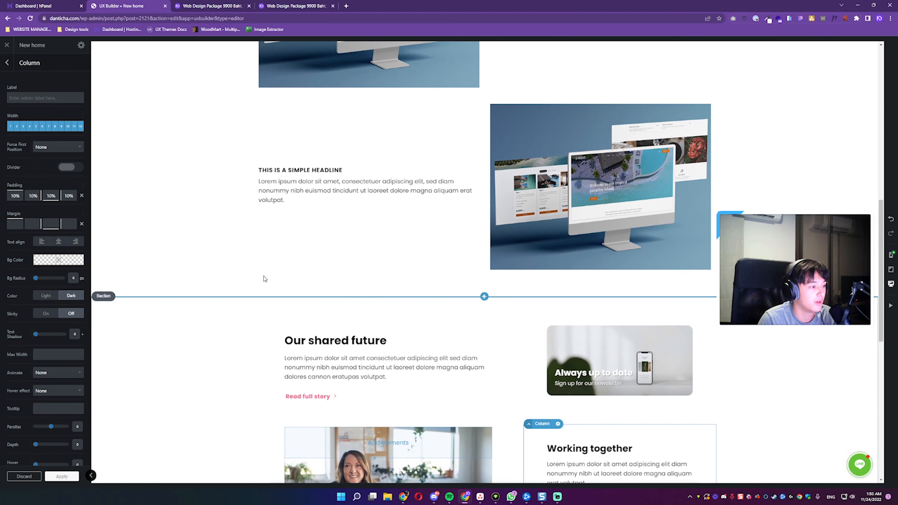
{"action": "scroll", "coordinate": [263, 279], "scroll_direction": "down", "scroll_amount": 3}
{"action": "left_click", "coordinate": [272, 269]}
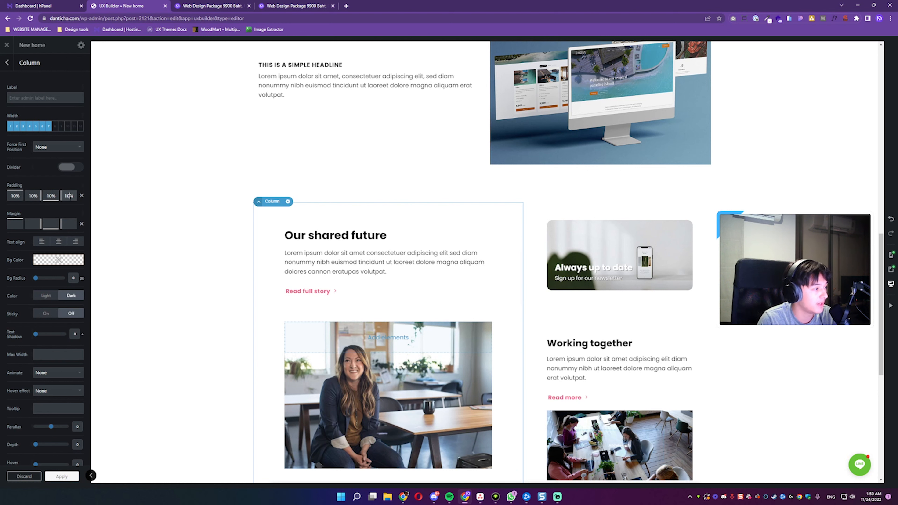
{"action": "left_click_drag", "start_coordinate": [69, 195], "coordinate": [36, 204]}
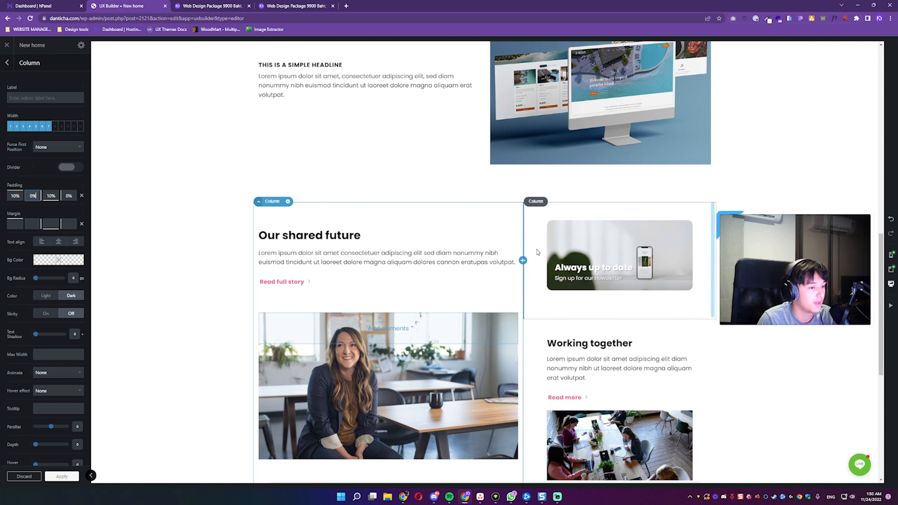
Step: Set the right padding of the "Working together" and "Always up to date" columns to 0%
{"action": "left_click", "coordinate": [545, 357]}
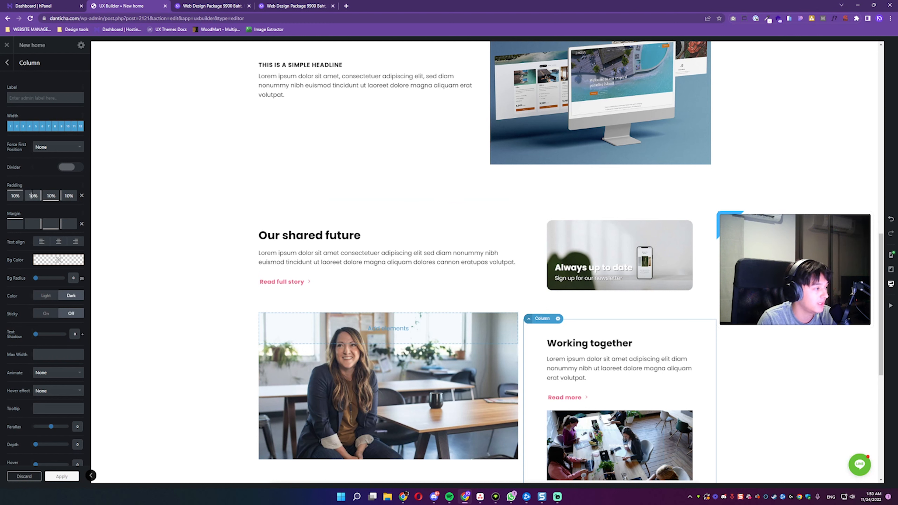
{"action": "left_click_drag", "start_coordinate": [32, 195], "coordinate": [32, 197]}
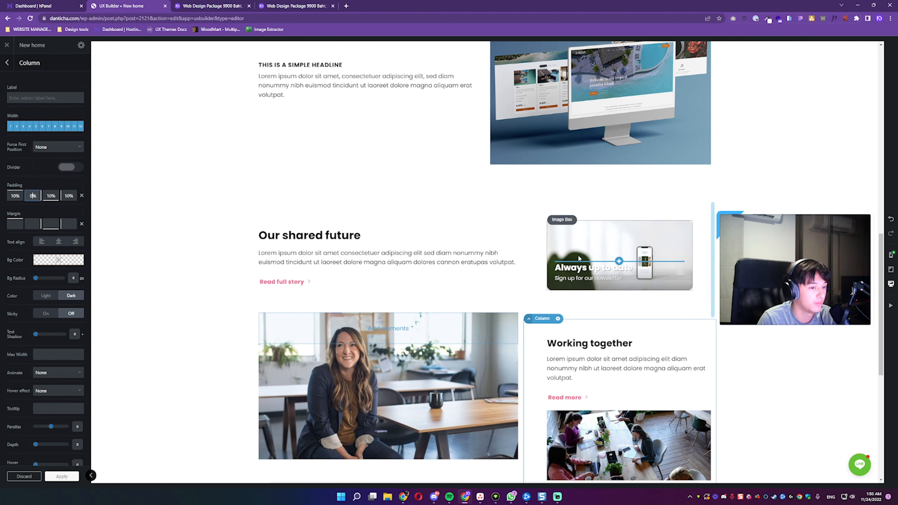
{"action": "left_click", "coordinate": [528, 269]}
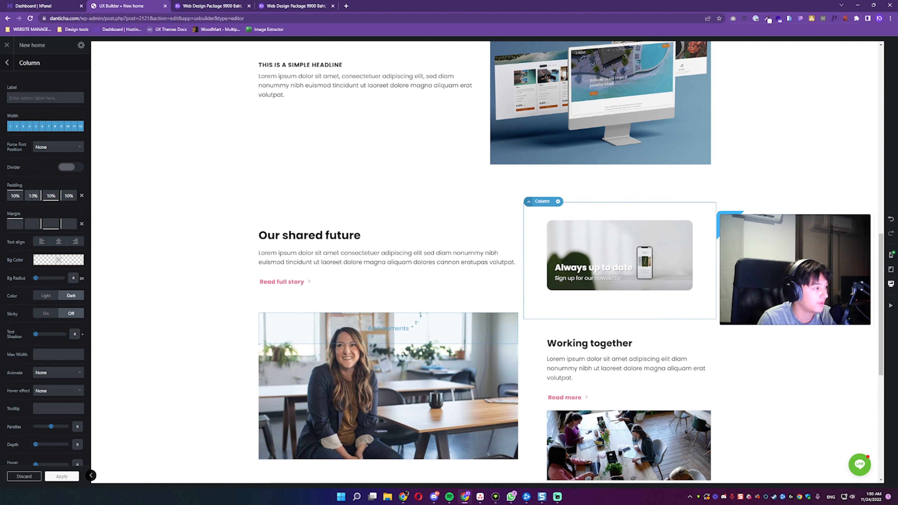
{"action": "left_click_drag", "start_coordinate": [32, 195], "coordinate": [31, 203]}
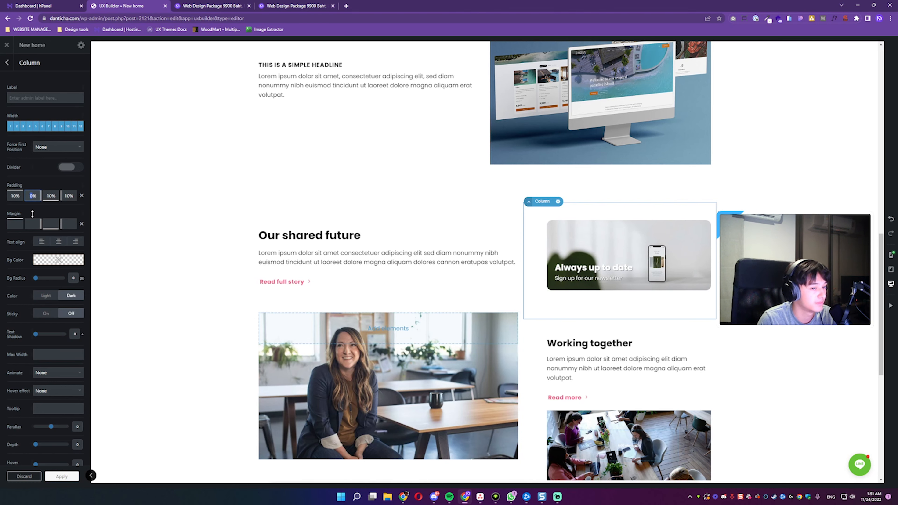
Step: Try out the depth shadow on the "Our shared future" column and return it to 0
{"action": "scroll", "coordinate": [315, 281], "scroll_direction": "down", "scroll_amount": 3}
{"action": "scroll", "coordinate": [312, 164], "scroll_direction": "up", "scroll_amount": 8}
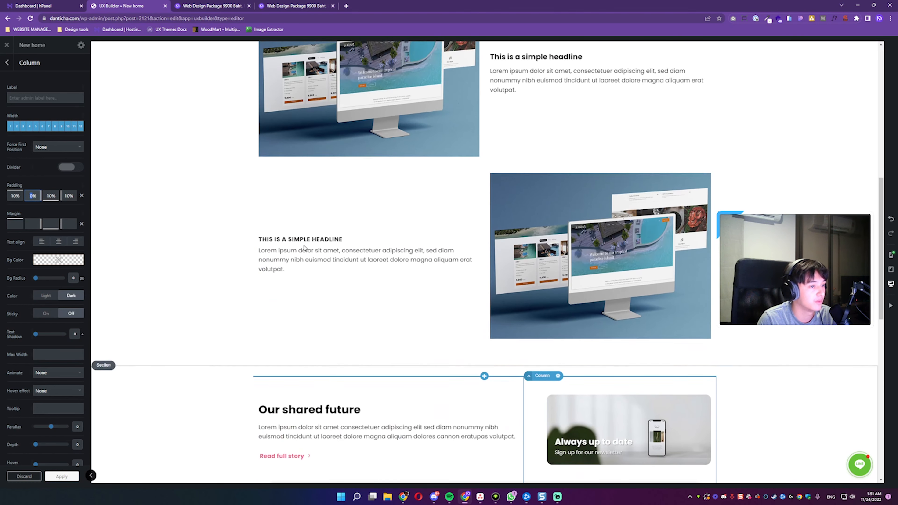
{"action": "scroll", "coordinate": [304, 247], "scroll_direction": "down", "scroll_amount": 7}
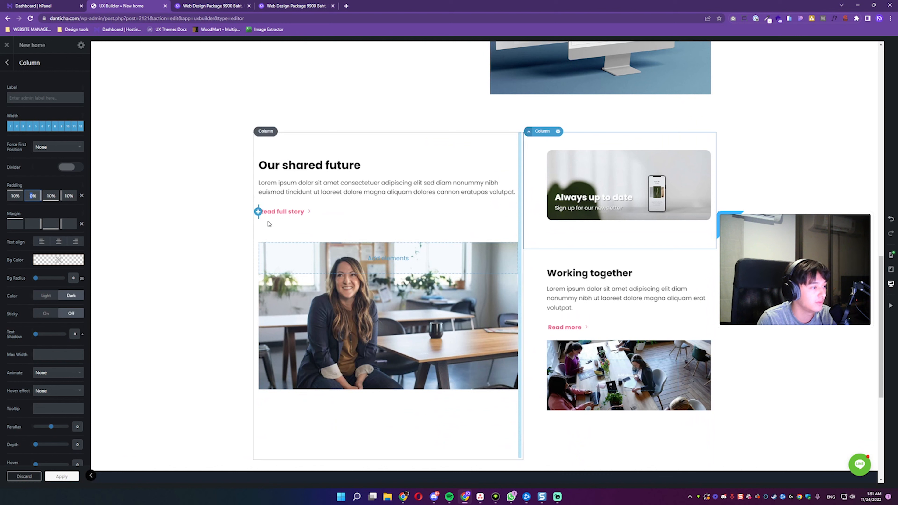
{"action": "left_click", "coordinate": [282, 225]}
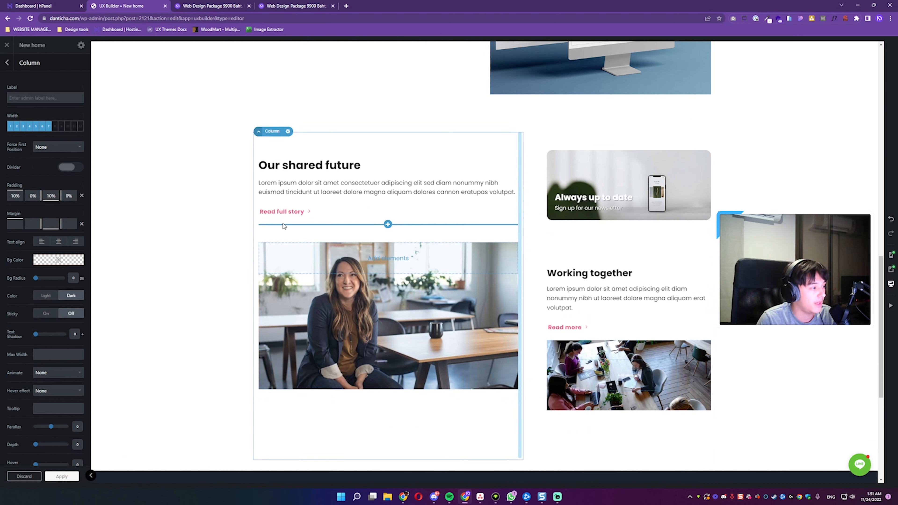
{"action": "scroll", "coordinate": [59, 287], "scroll_direction": "down", "scroll_amount": 1}
{"action": "scroll", "coordinate": [60, 287], "scroll_direction": "down", "scroll_amount": 2}
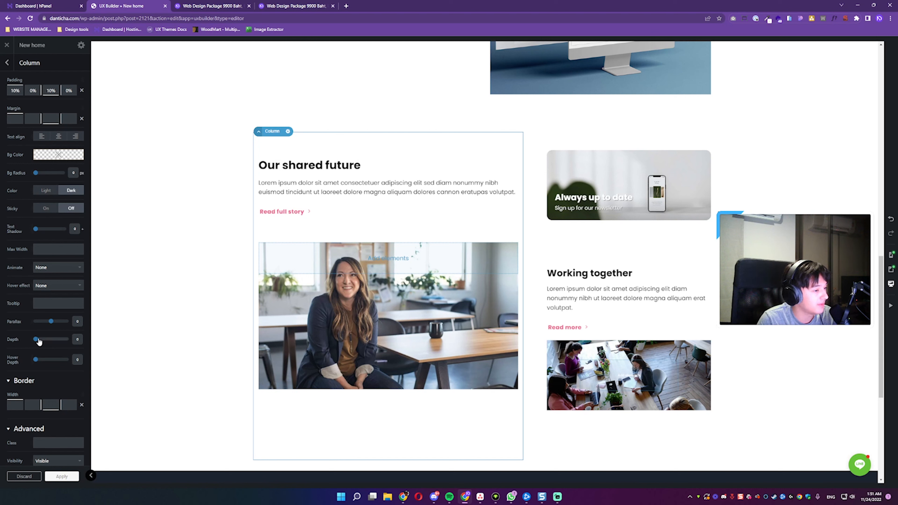
{"action": "left_click_drag", "start_coordinate": [36, 340], "coordinate": [116, 342]}
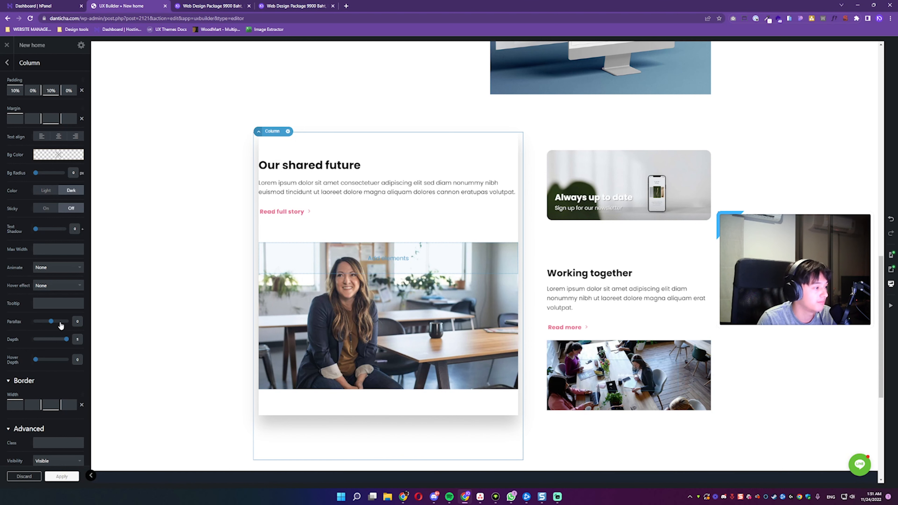
Step: Try the preset pink and a custom muted pink as the Story Grid section's background colour
{"action": "left_click", "coordinate": [209, 306]}
{"action": "scroll", "coordinate": [84, 235], "scroll_direction": "up", "scroll_amount": 1}
{"action": "scroll", "coordinate": [166, 265], "scroll_direction": "up", "scroll_amount": 4}
{"action": "scroll", "coordinate": [184, 260], "scroll_direction": "down", "scroll_amount": 2}
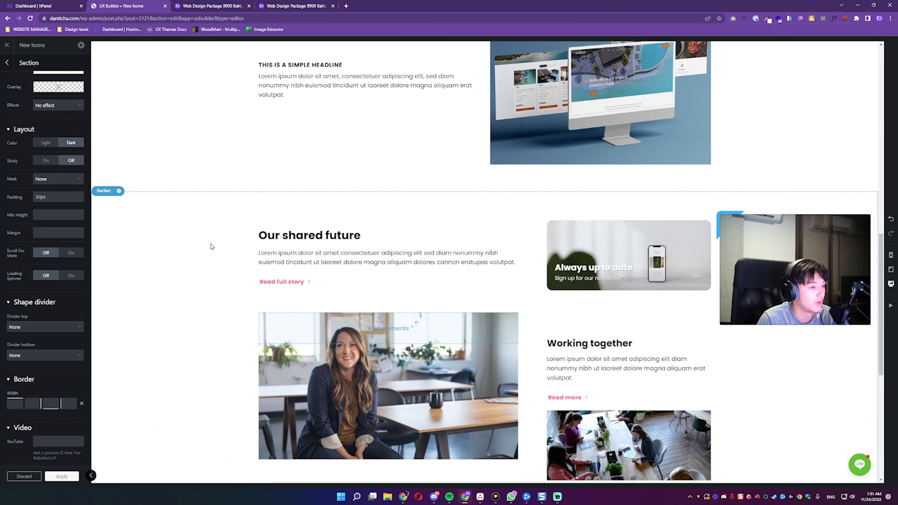
{"action": "scroll", "coordinate": [324, 226], "scroll_direction": "down", "scroll_amount": 2}
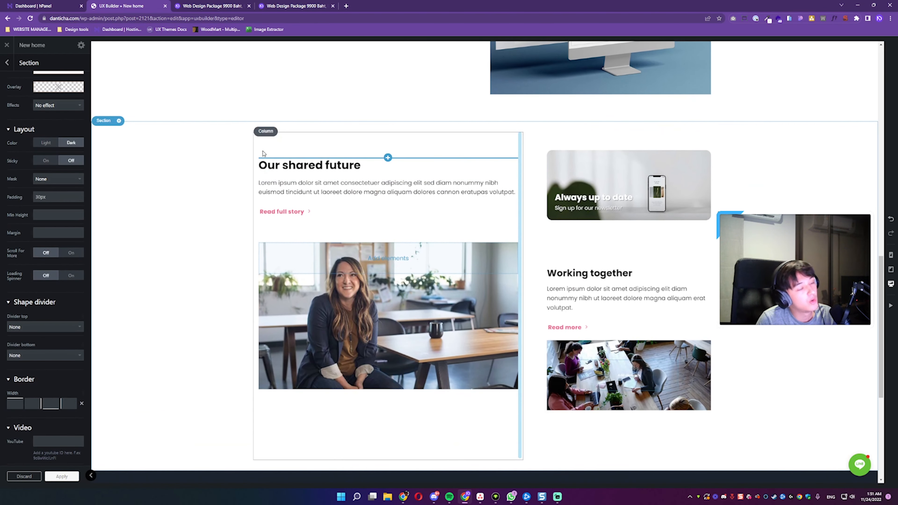
{"action": "scroll", "coordinate": [174, 156], "scroll_direction": "up", "scroll_amount": 2}
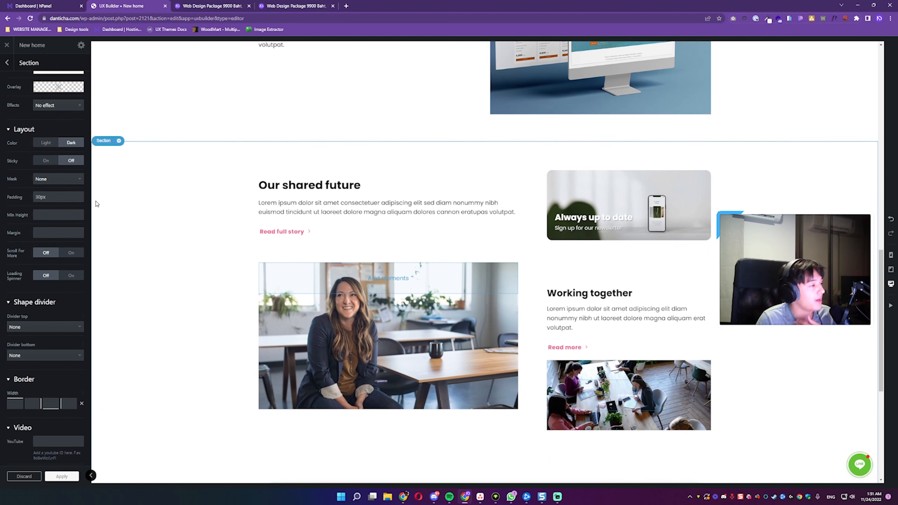
{"action": "scroll", "coordinate": [63, 187], "scroll_direction": "up", "scroll_amount": 2}
{"action": "mouse_move", "coordinate": [59, 141]}
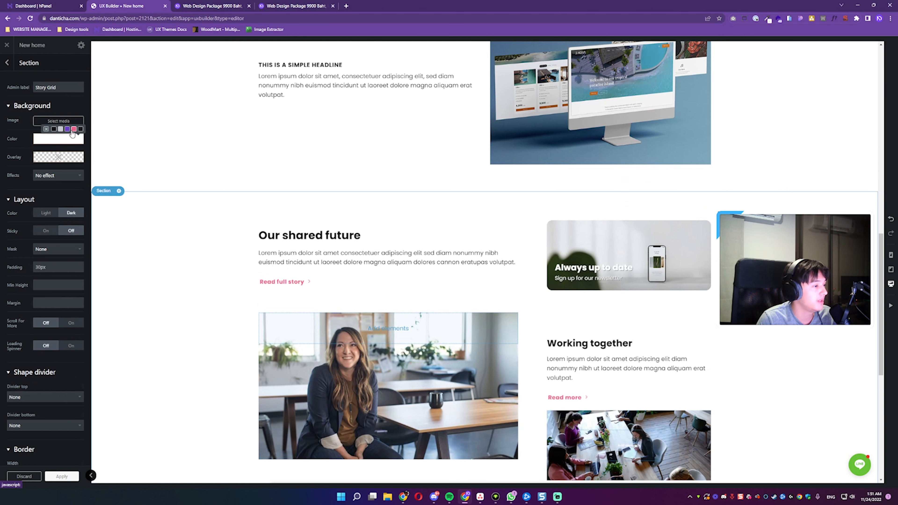
{"action": "left_click", "coordinate": [73, 129]}
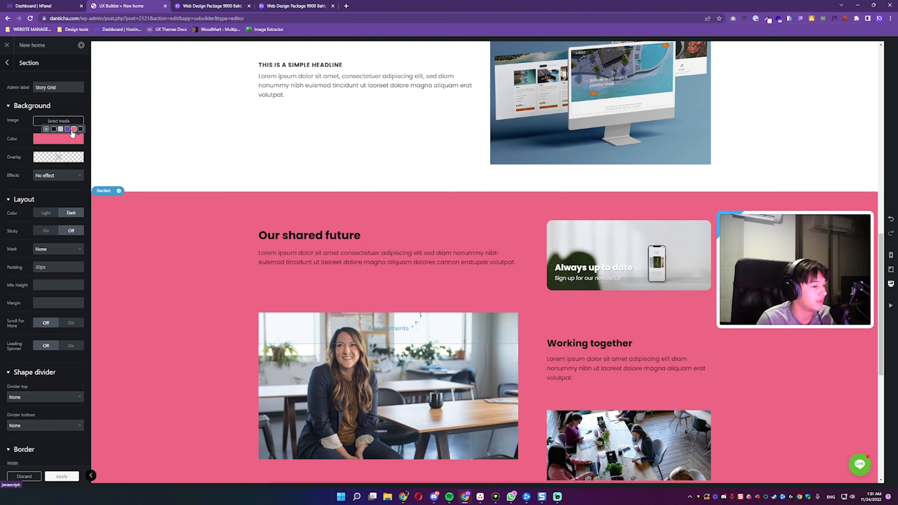
{"action": "scroll", "coordinate": [249, 252], "scroll_direction": "down", "scroll_amount": 4}
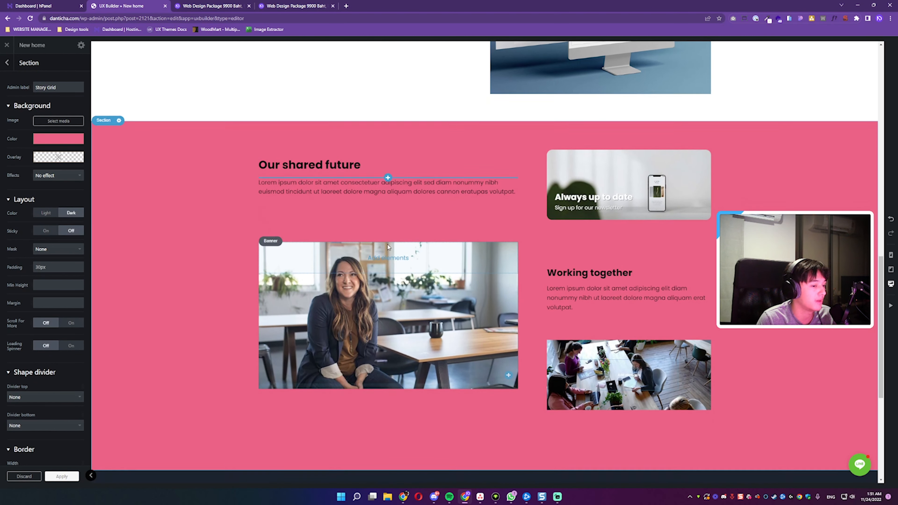
{"action": "scroll", "coordinate": [354, 249], "scroll_direction": "up", "scroll_amount": 3}
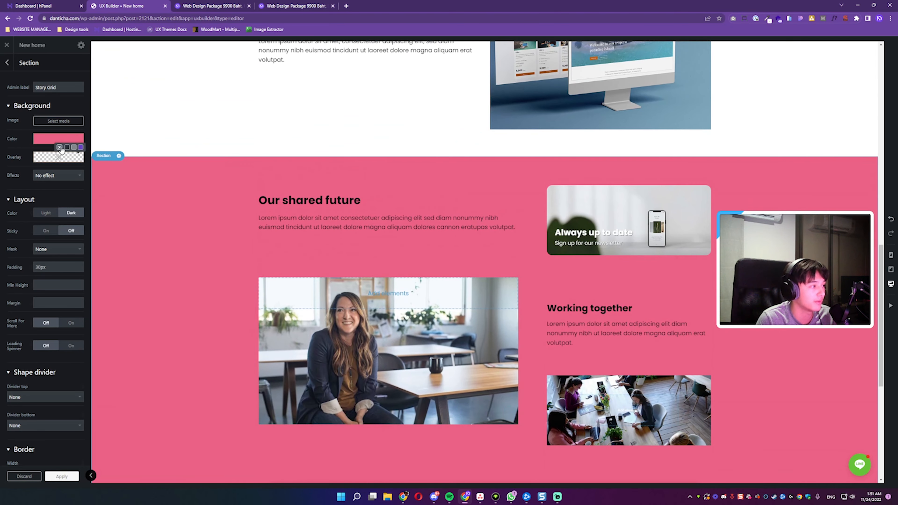
{"action": "left_click", "coordinate": [60, 147]}
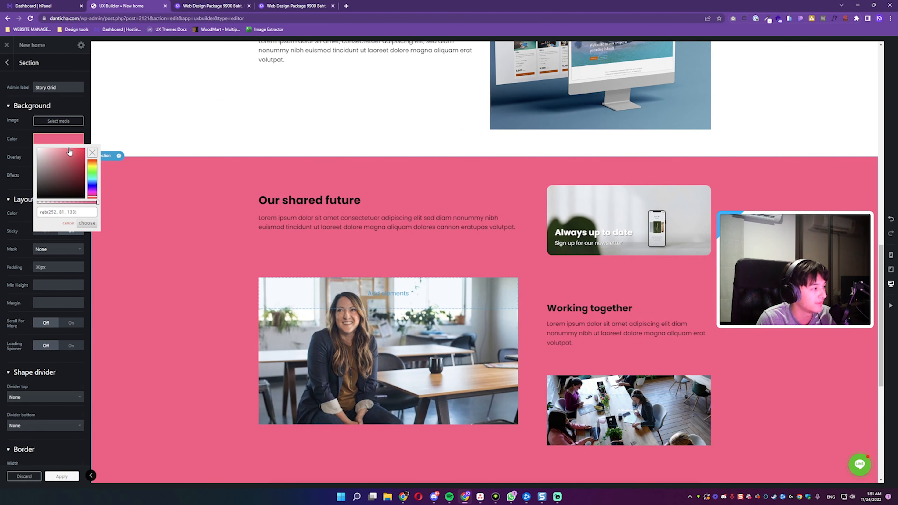
{"action": "mouse_move", "coordinate": [67, 151]}
{"action": "left_mouse_down"}
{"action": "mouse_move", "coordinate": [62, 166]}
{"action": "mouse_move", "coordinate": [46, 147]}
{"action": "mouse_move", "coordinate": [54, 160]}
{"action": "left_mouse_up"}
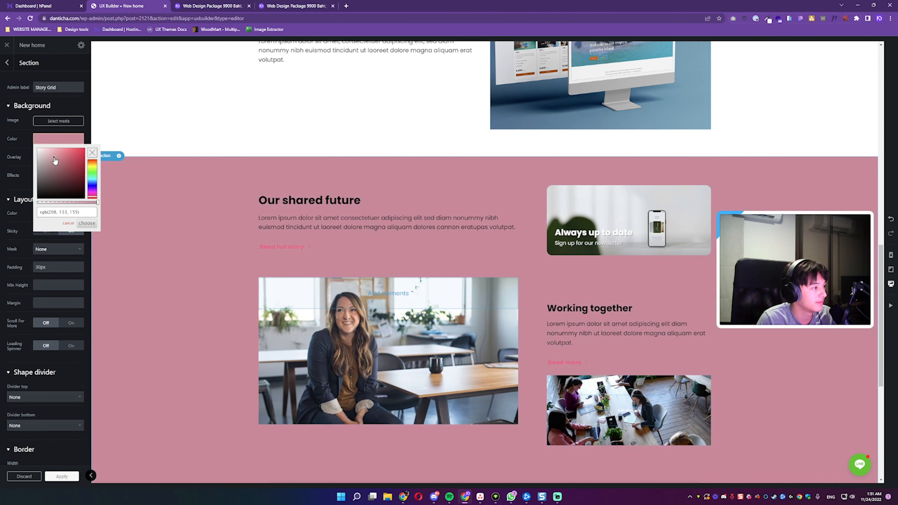
Step: Switch the Story Grid section's background from the preset purple to a custom pale mint green and accept the colour
{"action": "left_click", "coordinate": [48, 140]}
{"action": "left_click", "coordinate": [61, 129]}
{"action": "left_click", "coordinate": [67, 129]}
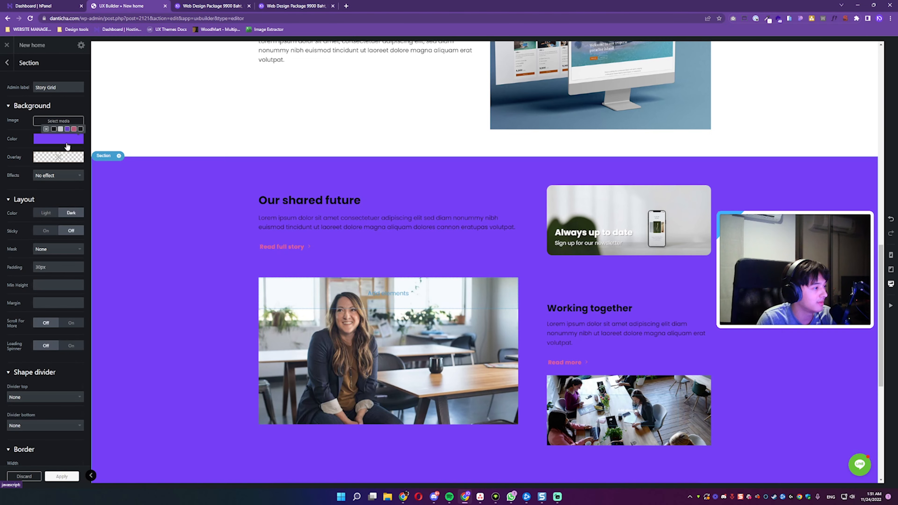
{"action": "left_click", "coordinate": [55, 141]}
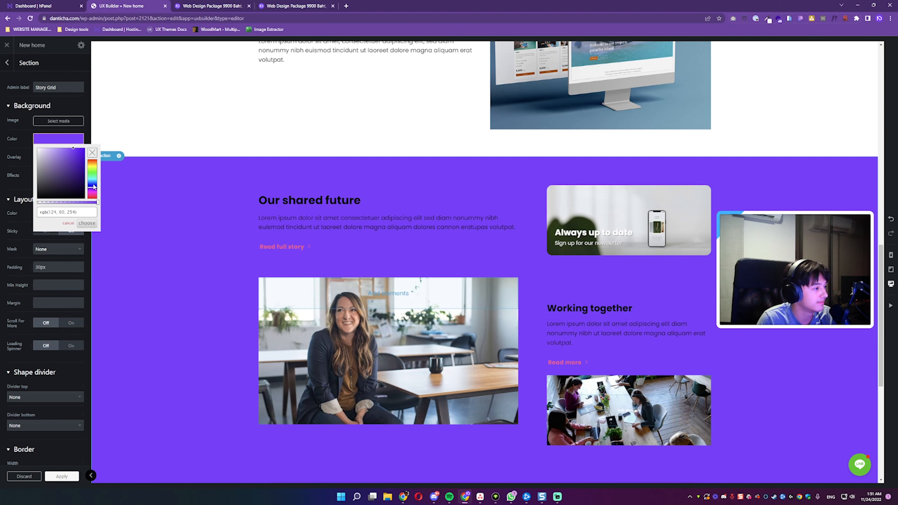
{"action": "left_click_drag", "start_coordinate": [94, 187], "coordinate": [43, 156]}
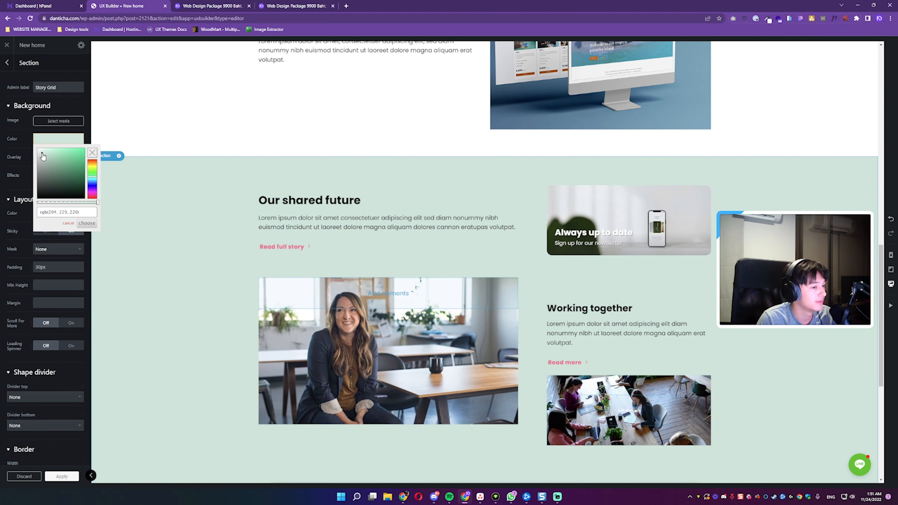
{"action": "left_click", "coordinate": [83, 227]}
Step: Open the Flatsome Studio library from the insertion point below the Story Grid section and browse the latest layouts
{"action": "scroll", "coordinate": [309, 269], "scroll_direction": "down", "scroll_amount": 4}
{"action": "left_click", "coordinate": [486, 367]}
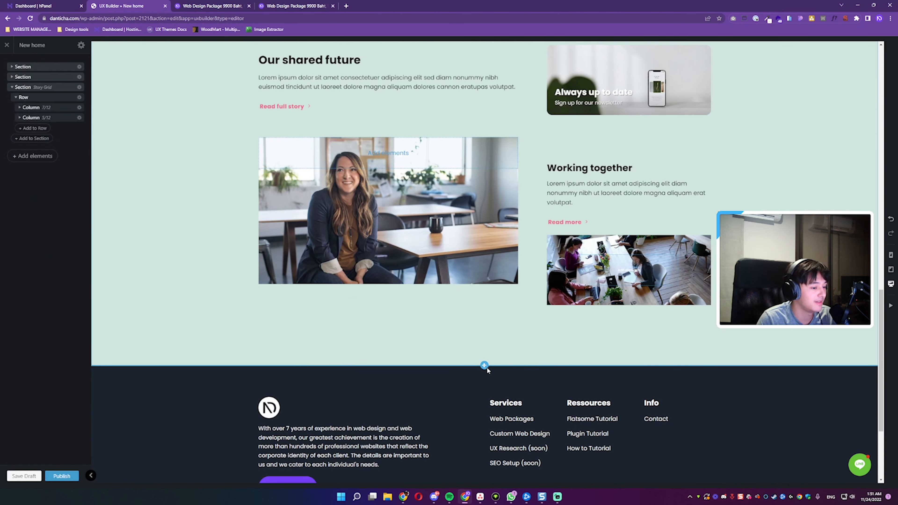
{"action": "left_click", "coordinate": [485, 366]}
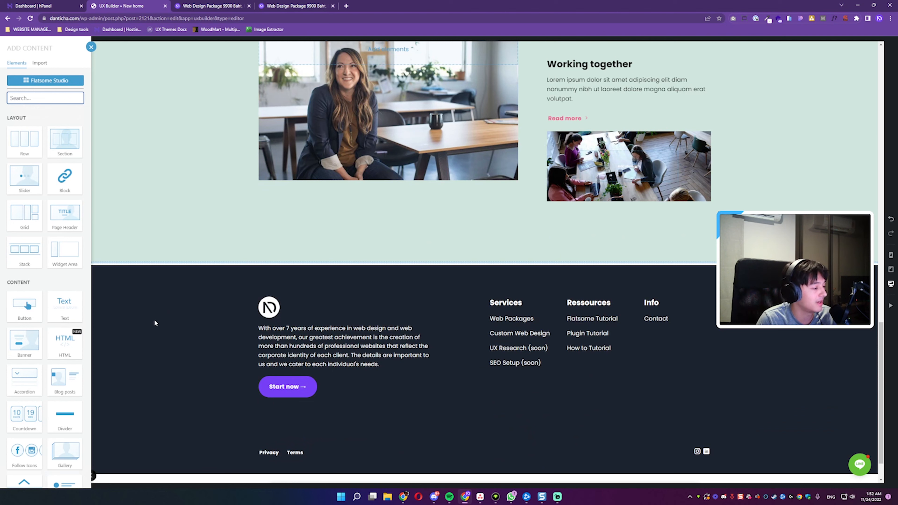
{"action": "left_click", "coordinate": [38, 80]}
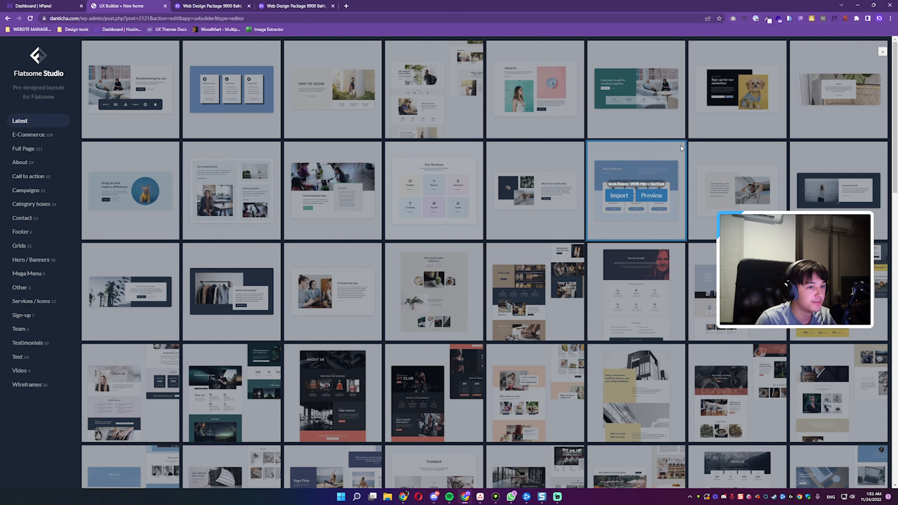
{"action": "scroll", "coordinate": [612, 154], "scroll_direction": "down", "scroll_amount": 5}
{"action": "scroll", "coordinate": [612, 154], "scroll_direction": "down", "scroll_amount": 5}
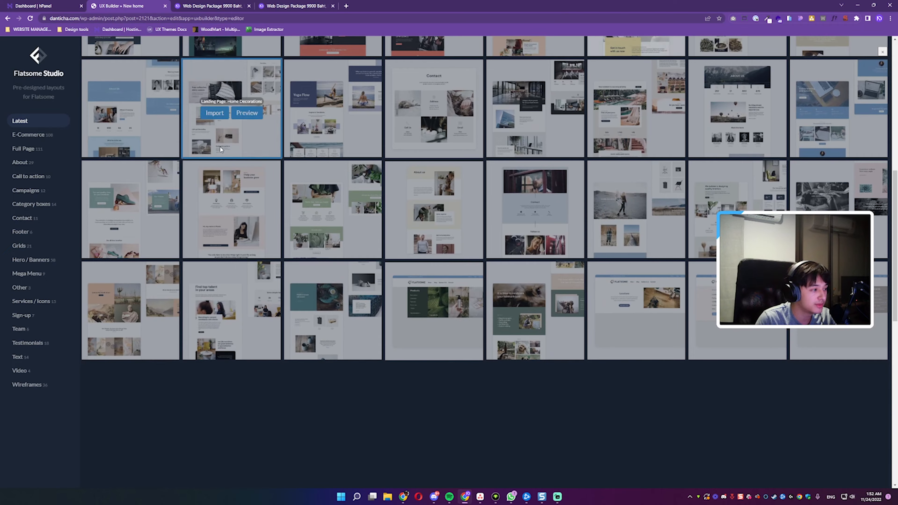
{"action": "left_click", "coordinate": [43, 138]}
{"action": "left_click", "coordinate": [35, 121]}
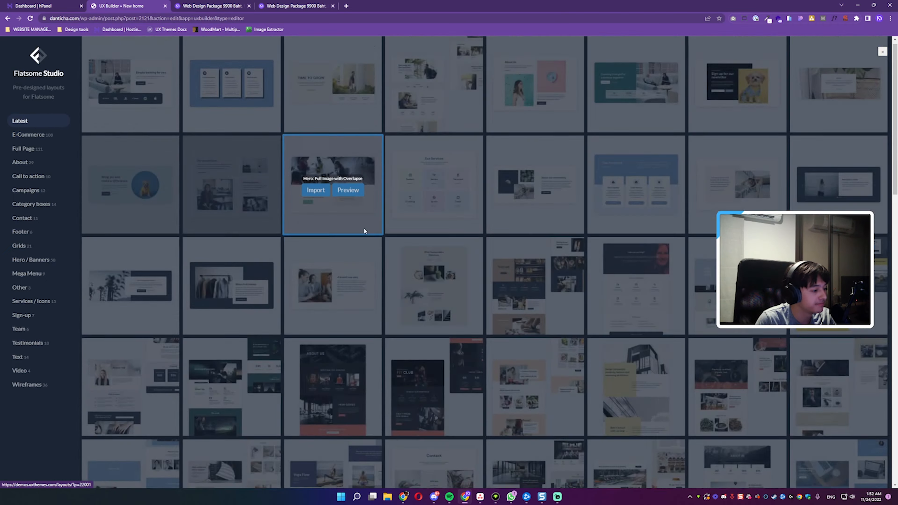
{"action": "scroll", "coordinate": [371, 233], "scroll_direction": "down", "scroll_amount": 3}
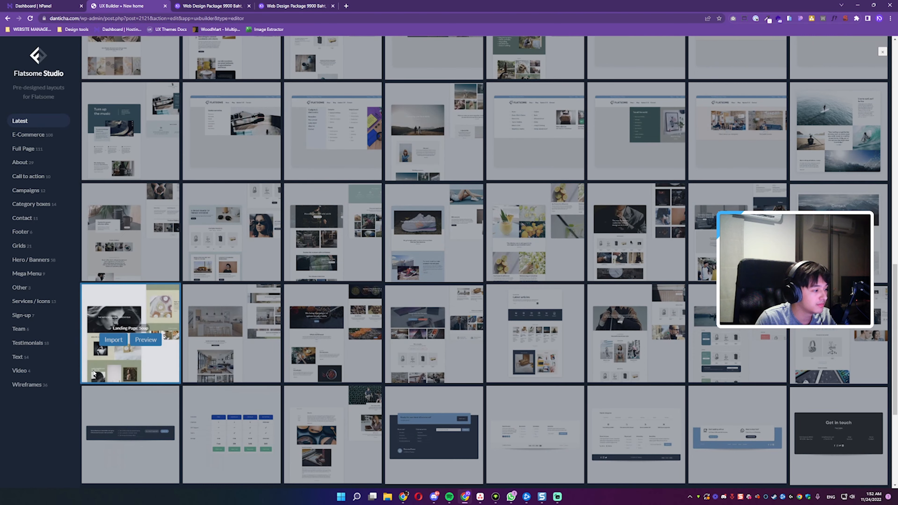
Step: Browse the Wireframes layouts and import the three-plan Pricing Table 2 below the Story Grid section
{"action": "left_click", "coordinate": [31, 384]}
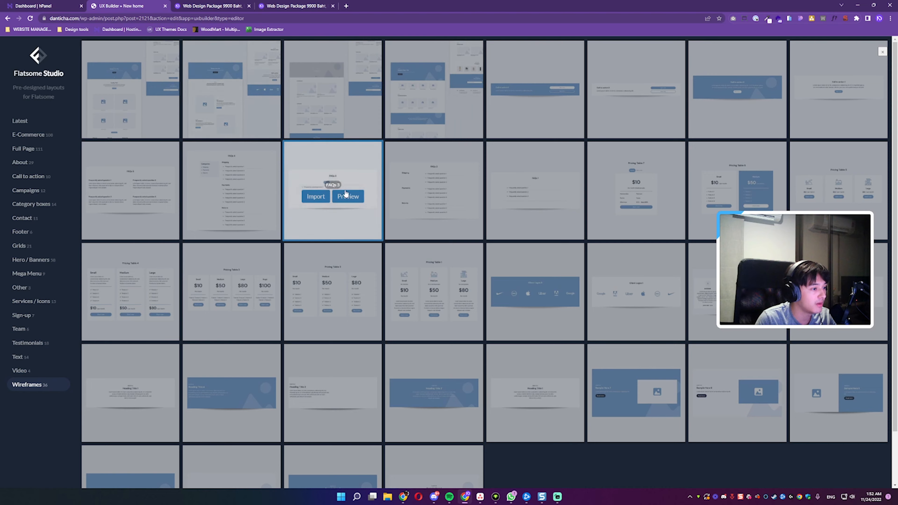
{"action": "scroll", "coordinate": [495, 260], "scroll_direction": "down", "scroll_amount": 2}
{"action": "scroll", "coordinate": [424, 261], "scroll_direction": "up", "scroll_amount": 2}
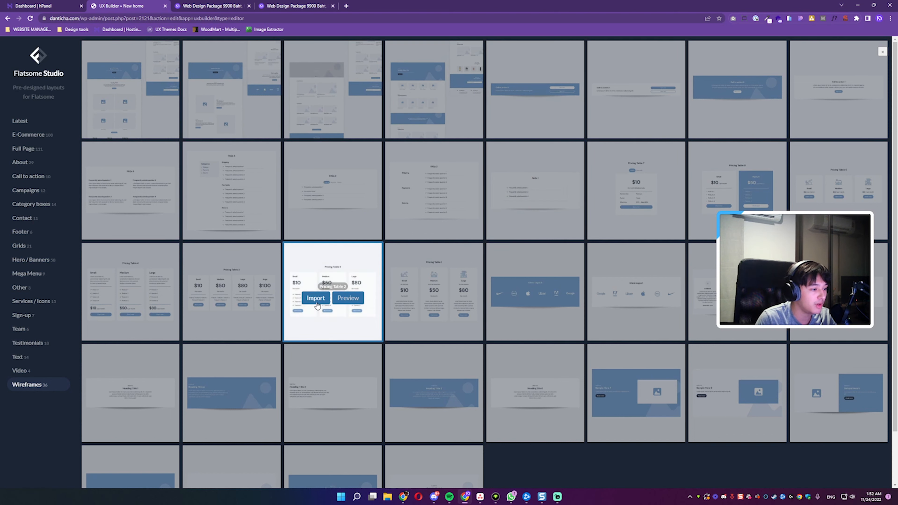
{"action": "left_click", "coordinate": [316, 299]}
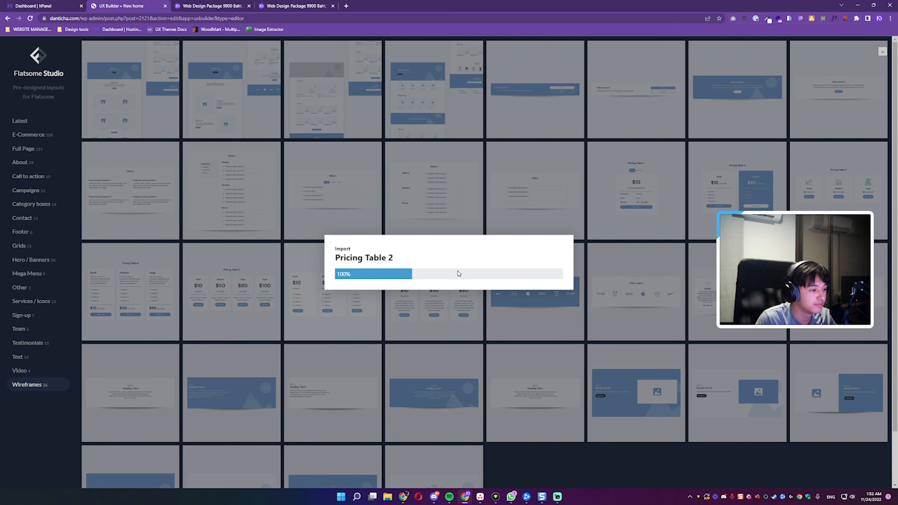
{"action": "scroll", "coordinate": [410, 248], "scroll_direction": "down", "scroll_amount": 3}
{"action": "scroll", "coordinate": [342, 246], "scroll_direction": "up", "scroll_amount": 4}
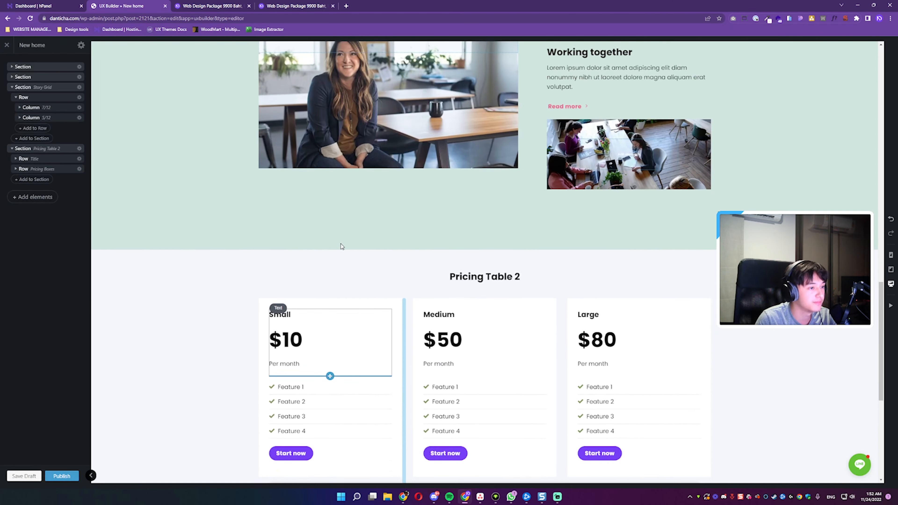
Step: Import the About Us layout from the latest Flatsome Studio designs above the Story Grid section
{"action": "scroll", "coordinate": [449, 289], "scroll_direction": "down", "scroll_amount": 3}
{"action": "scroll", "coordinate": [449, 289], "scroll_direction": "up", "scroll_amount": 15}
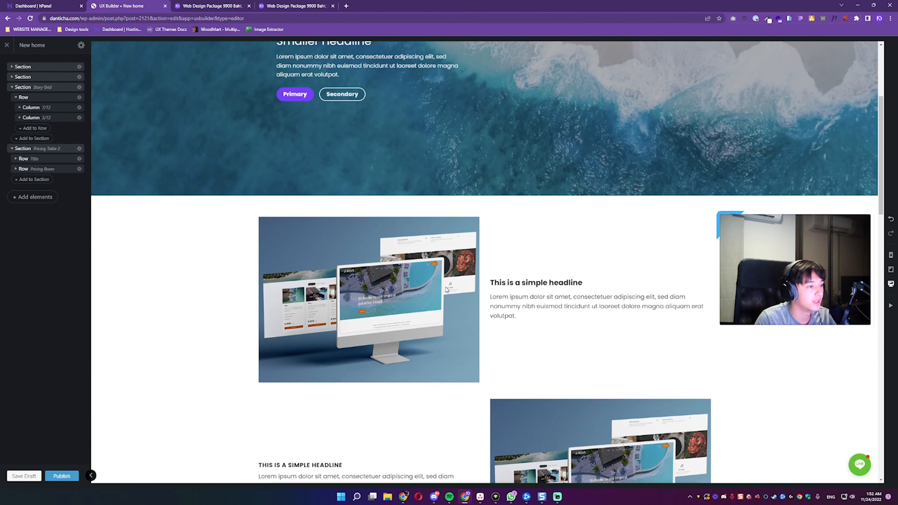
{"action": "scroll", "coordinate": [445, 233], "scroll_direction": "down", "scroll_amount": 8}
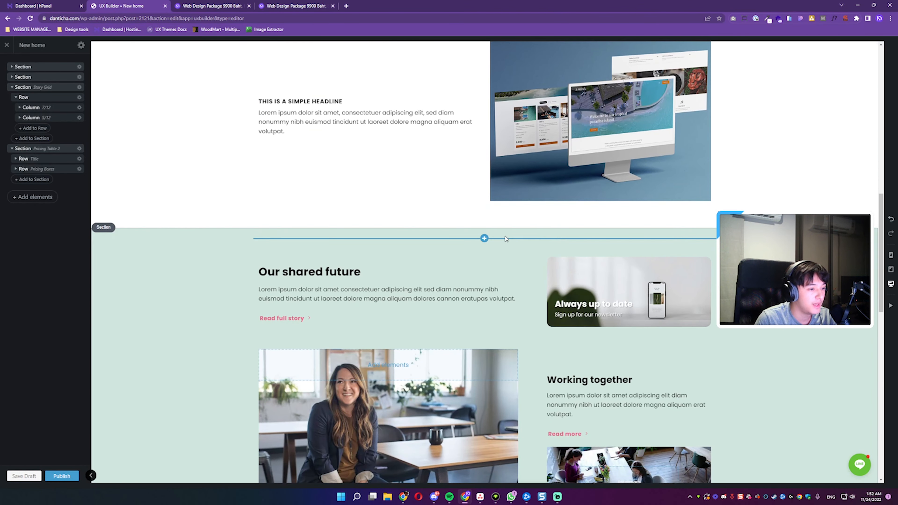
{"action": "left_click", "coordinate": [353, 231]}
{"action": "left_click", "coordinate": [44, 85]}
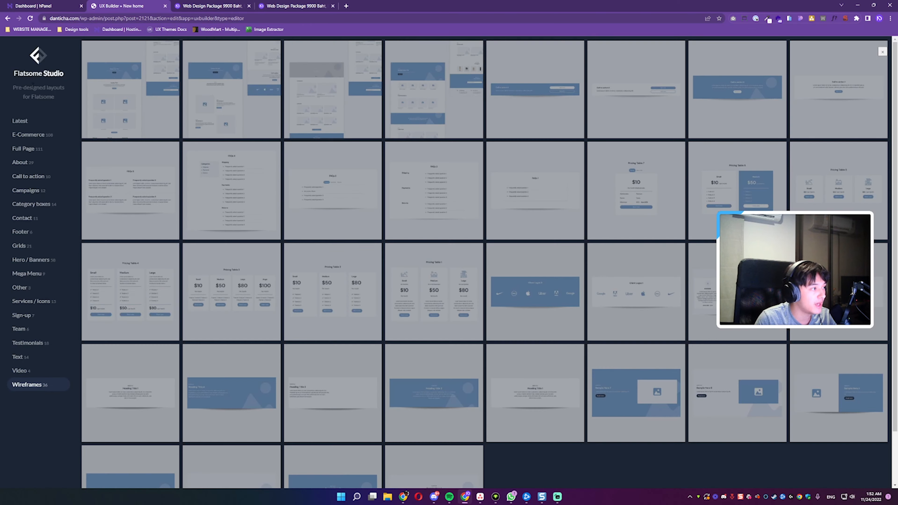
{"action": "left_click", "coordinate": [20, 120]}
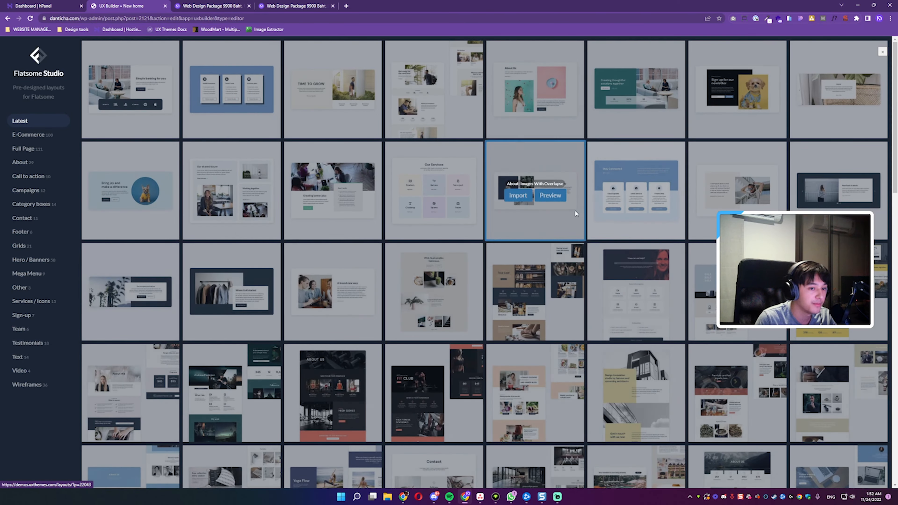
{"action": "mouse_move", "coordinate": [437, 176]}
{"action": "left_click", "coordinate": [519, 94]}
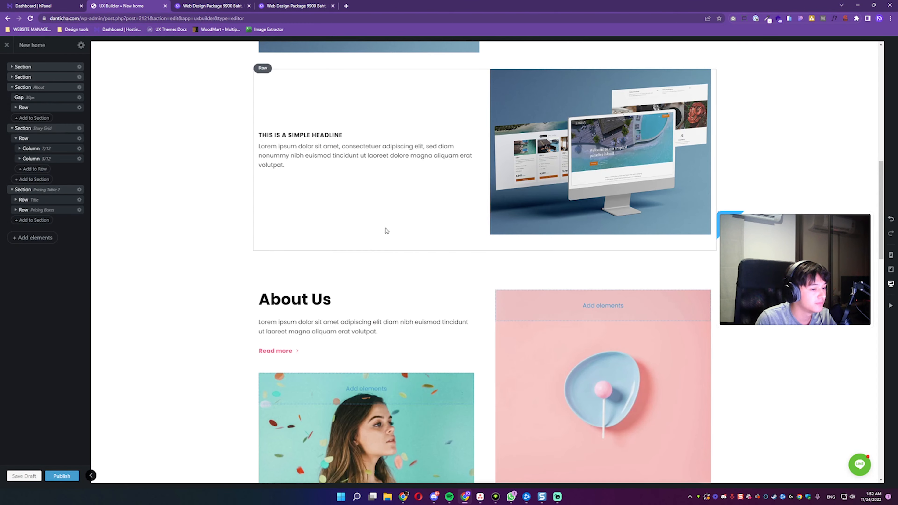
Step: Review the imported About Us section together with the image-and-text rows and hero banner above it
{"action": "scroll", "coordinate": [386, 230], "scroll_direction": "down", "scroll_amount": 7}
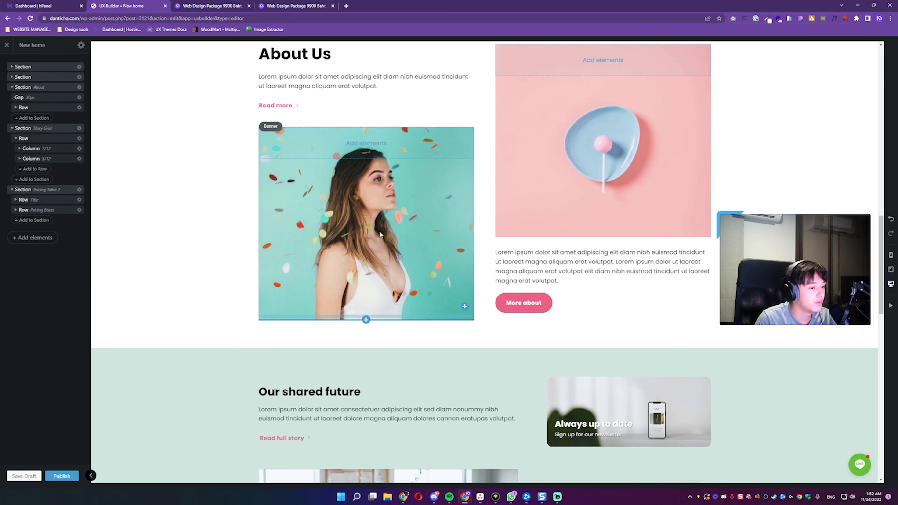
{"action": "scroll", "coordinate": [379, 231], "scroll_direction": "up", "scroll_amount": 5}
{"action": "scroll", "coordinate": [295, 218], "scroll_direction": "up", "scroll_amount": 4}
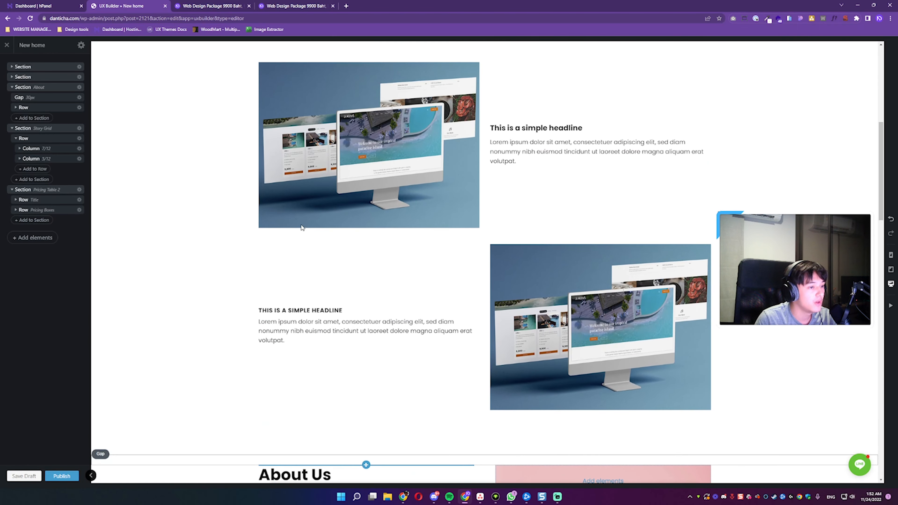
{"action": "scroll", "coordinate": [311, 229], "scroll_direction": "down", "scroll_amount": 8}
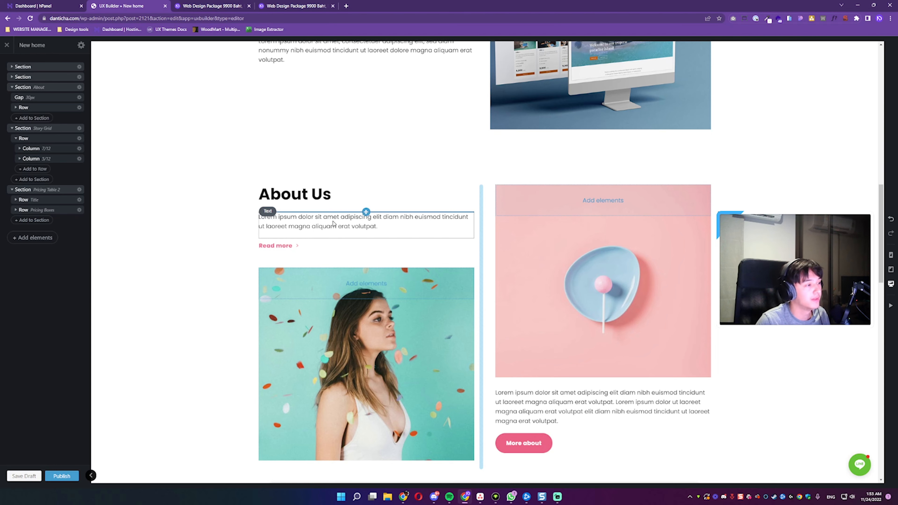
{"action": "scroll", "coordinate": [403, 255], "scroll_direction": "up", "scroll_amount": 7}
{"action": "scroll", "coordinate": [403, 258], "scroll_direction": "up", "scroll_amount": 7}
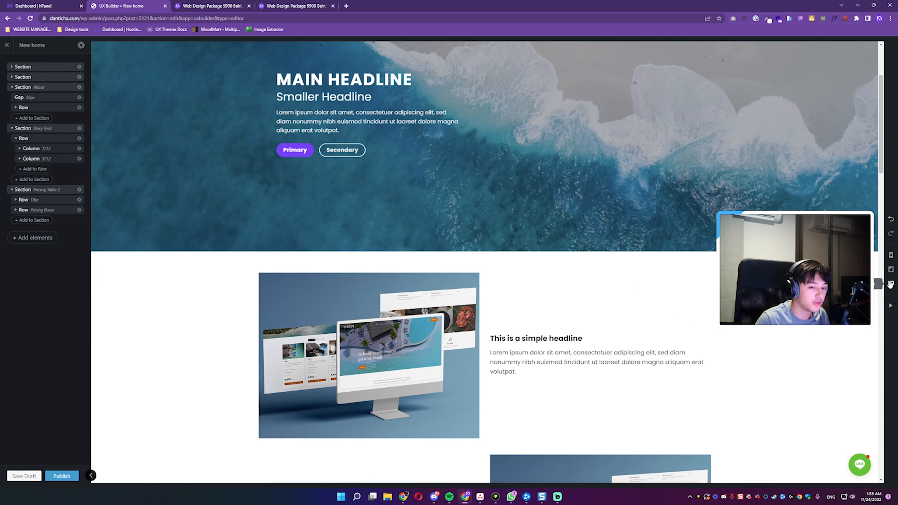
Step: Switch the page to the mobile view and set the hero banner's height there to Full (100%)
{"action": "left_click", "coordinate": [890, 258]}
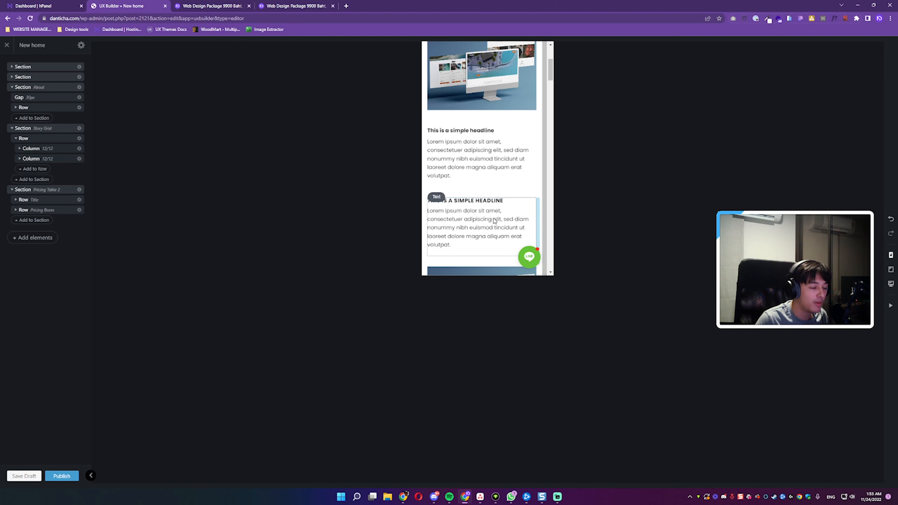
{"action": "scroll", "coordinate": [544, 247], "scroll_direction": "up", "scroll_amount": 2}
{"action": "scroll", "coordinate": [544, 247], "scroll_direction": "up", "scroll_amount": 3}
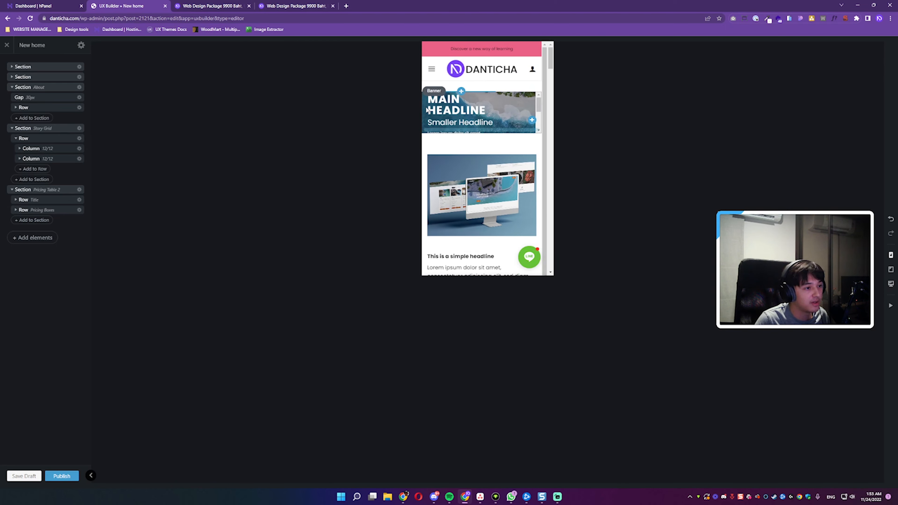
{"action": "scroll", "coordinate": [516, 198], "scroll_direction": "down", "scroll_amount": 1}
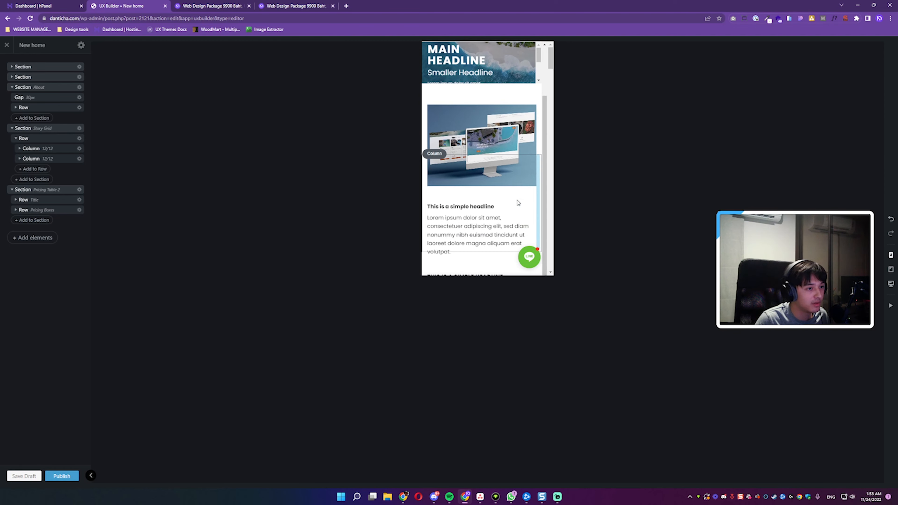
{"action": "scroll", "coordinate": [541, 213], "scroll_direction": "up", "scroll_amount": 1}
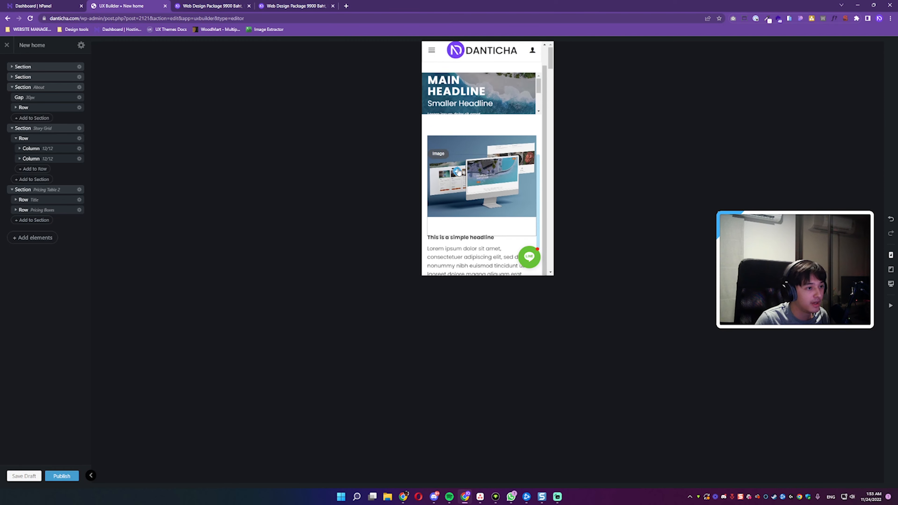
{"action": "left_click", "coordinate": [424, 110]}
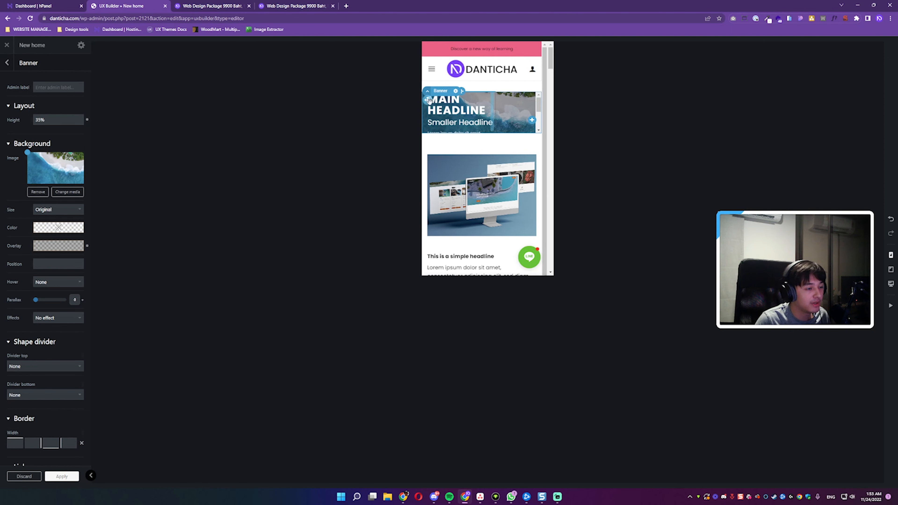
{"action": "mouse_move", "coordinate": [72, 128]}
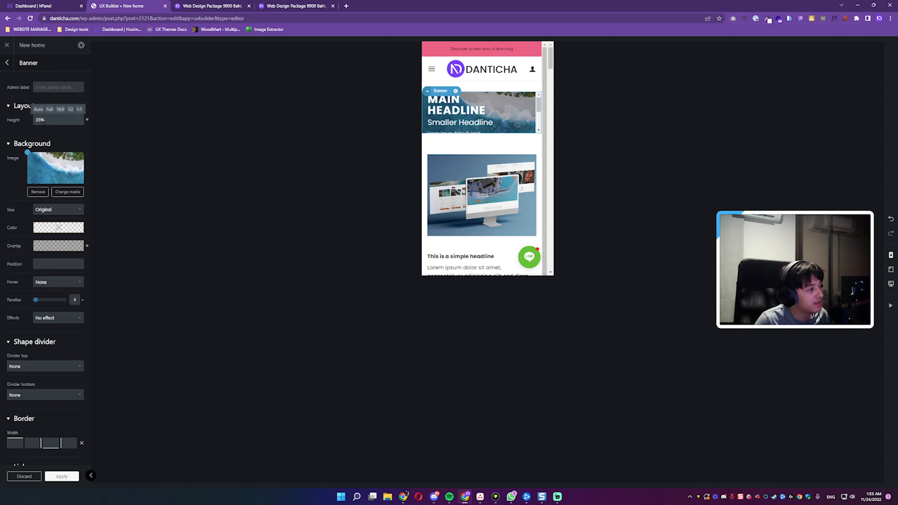
{"action": "left_click", "coordinate": [49, 109]}
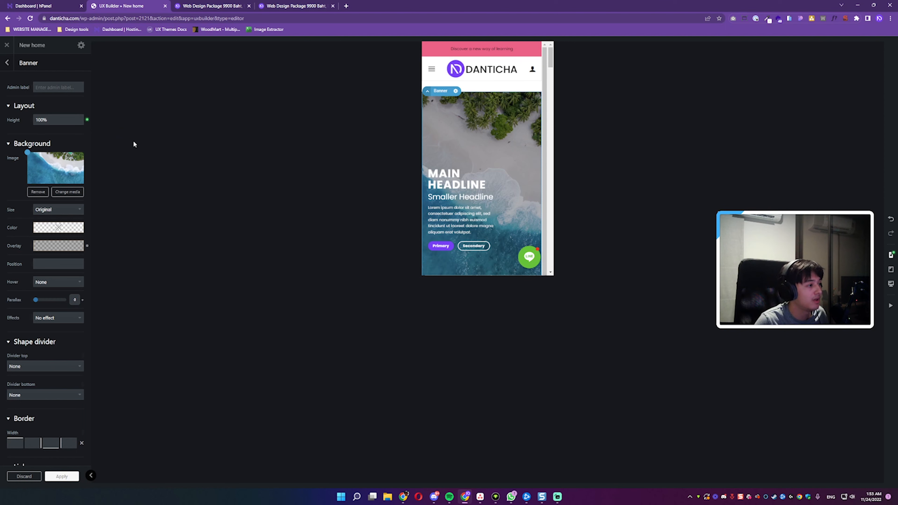
Step: Set the hero banner text's mobile font size to 0.85 and centre-align it
{"action": "left_click", "coordinate": [457, 204]}
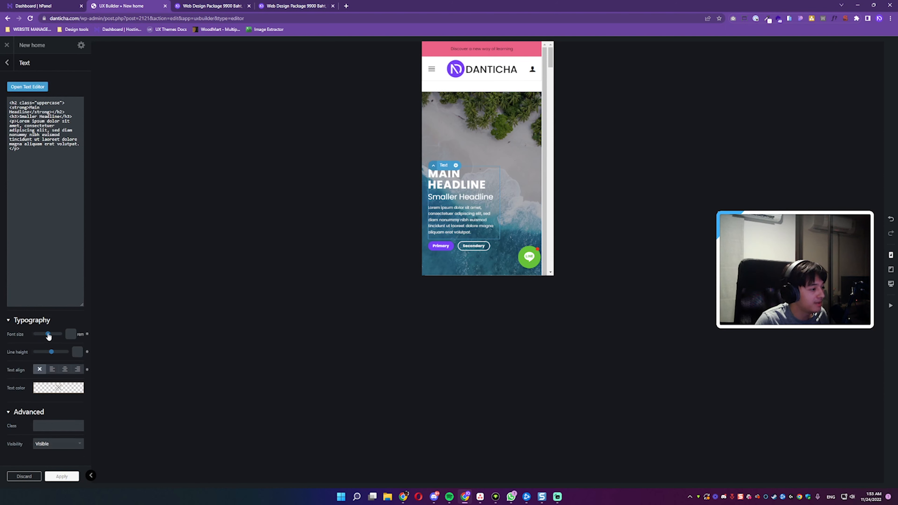
{"action": "left_click_drag", "start_coordinate": [49, 336], "coordinate": [38, 336]}
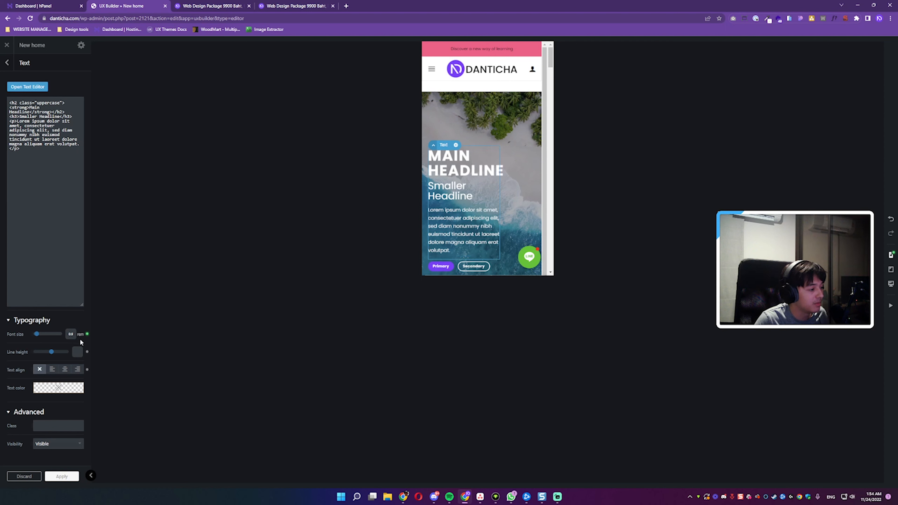
{"action": "left_click", "coordinate": [87, 334]}
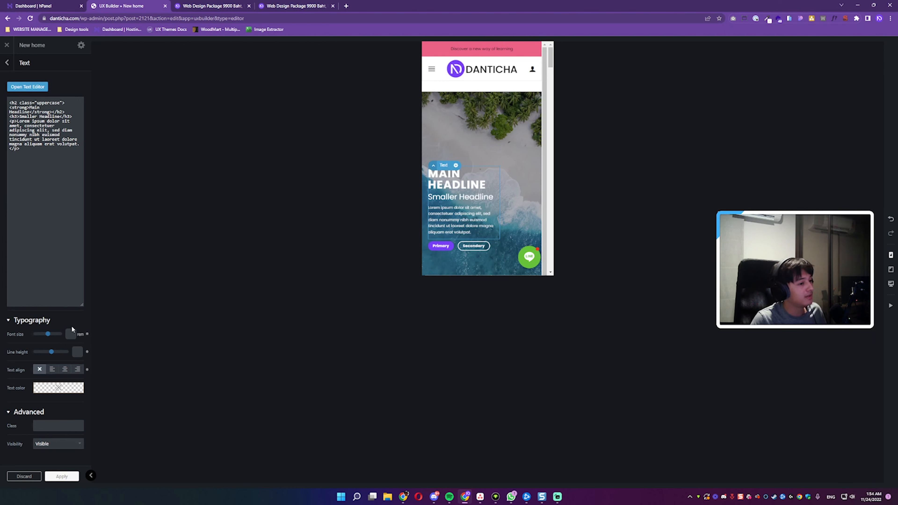
{"action": "left_click", "coordinate": [48, 334]}
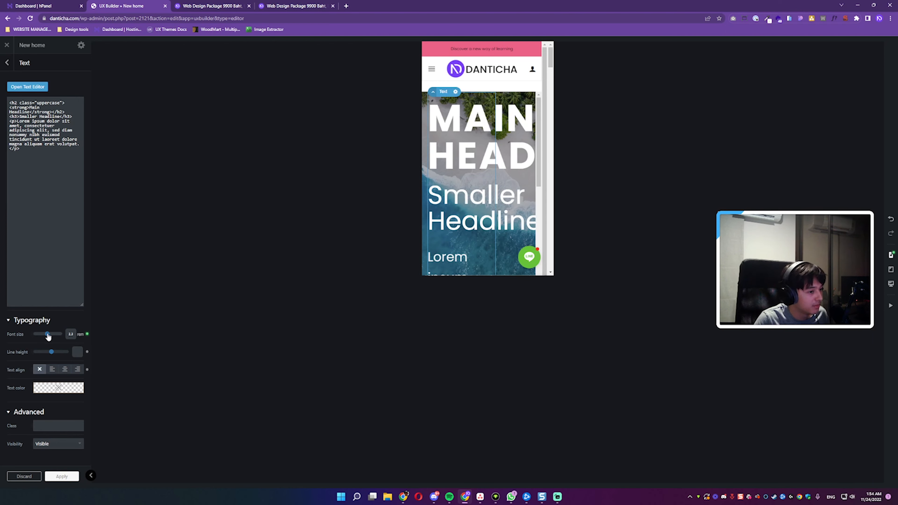
{"action": "left_click_drag", "start_coordinate": [47, 335], "coordinate": [38, 335]}
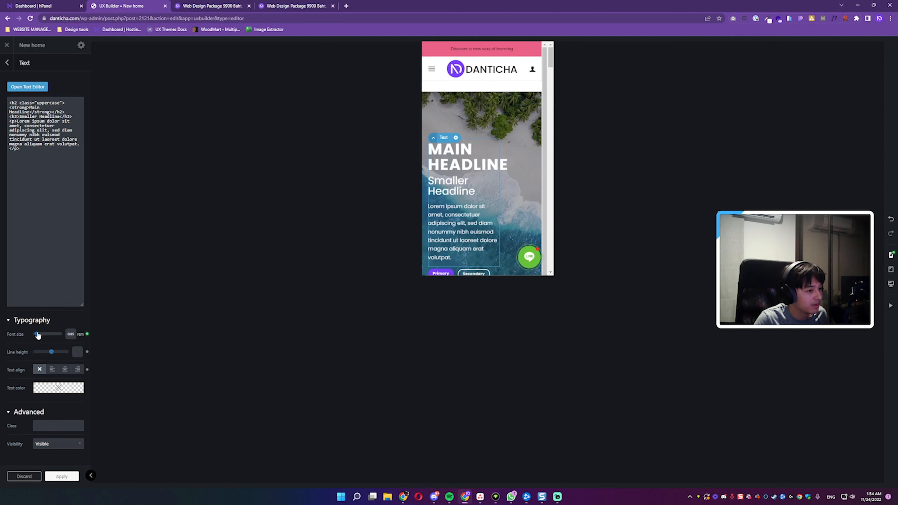
{"action": "left_click", "coordinate": [63, 370]}
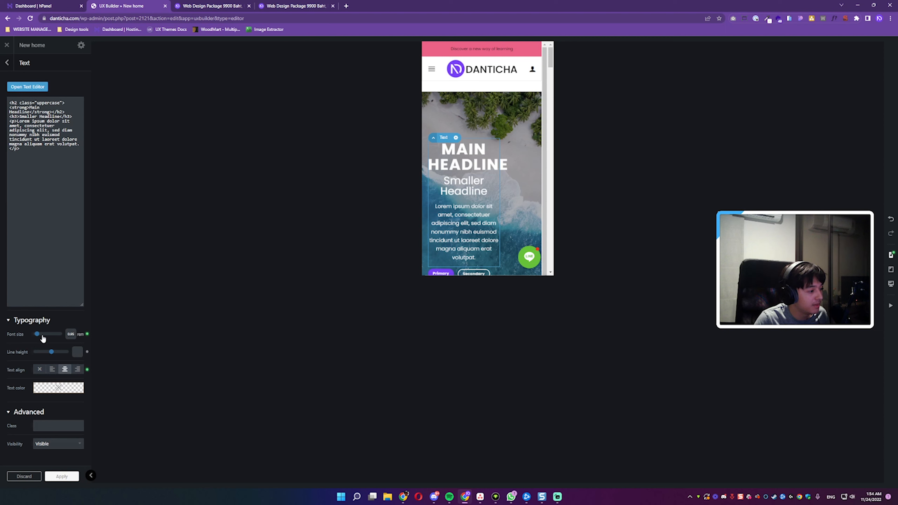
Step: Centre the hero banner's text box horizontally in the mobile view, widen it to about 76%, and raise its vertical position to 15
{"action": "left_click_drag", "start_coordinate": [433, 148], "coordinate": [451, 150]}
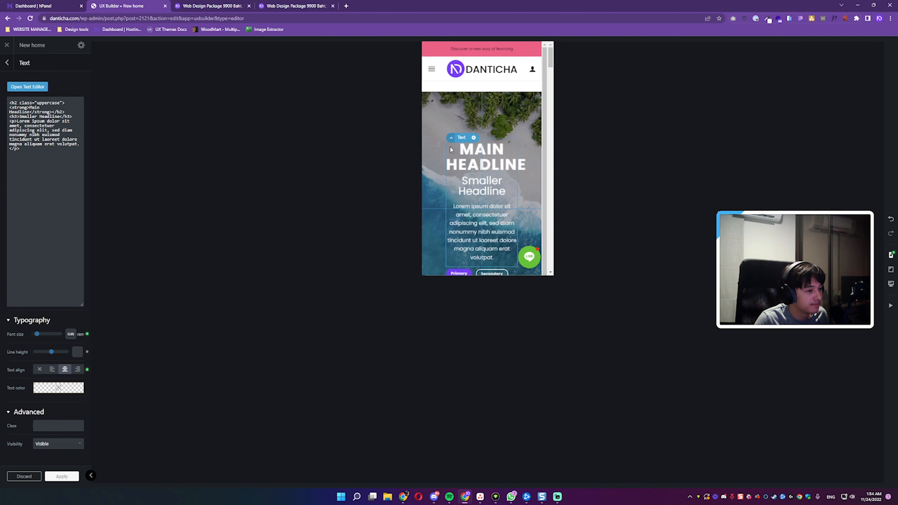
{"action": "left_click_drag", "start_coordinate": [514, 186], "coordinate": [527, 185]}
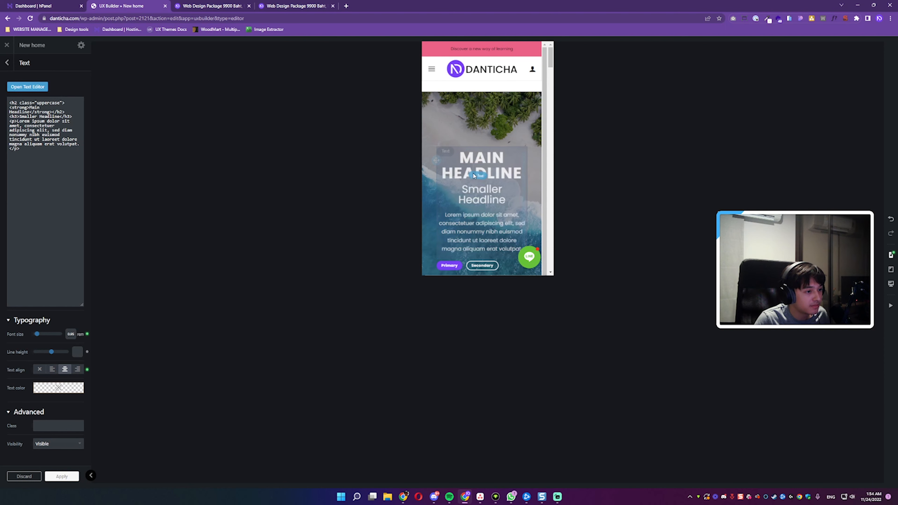
{"action": "left_click_drag", "start_coordinate": [436, 160], "coordinate": [440, 138]}
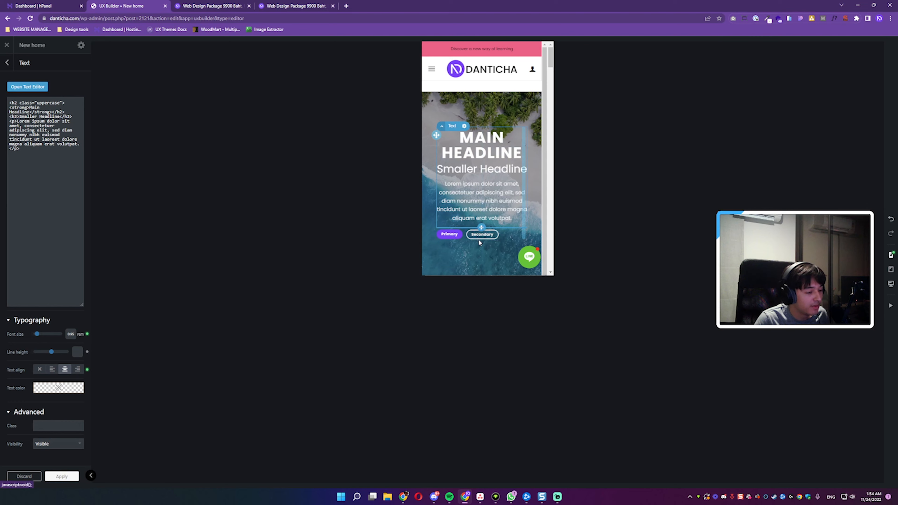
Step: Centre-align the contents of the hero banner's Text Box so the buttons sit in the middle
{"action": "left_click", "coordinate": [7, 62]}
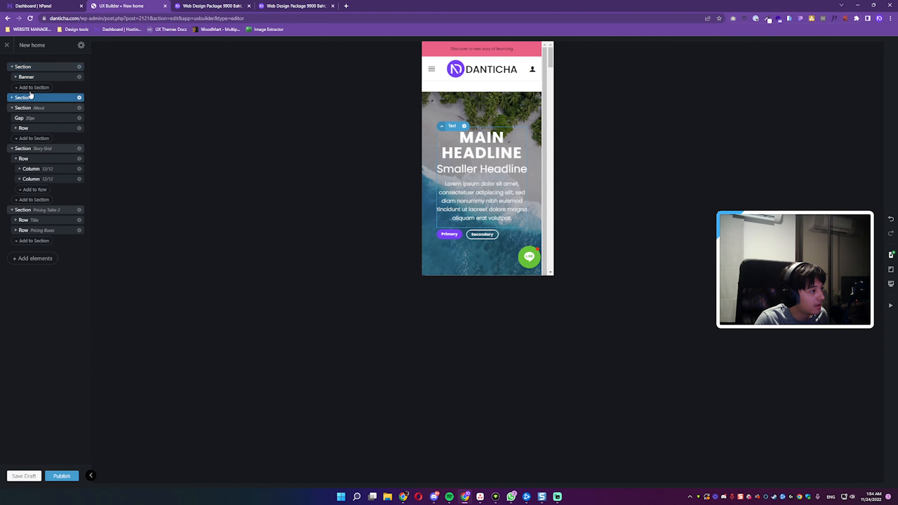
{"action": "left_click", "coordinate": [25, 77]}
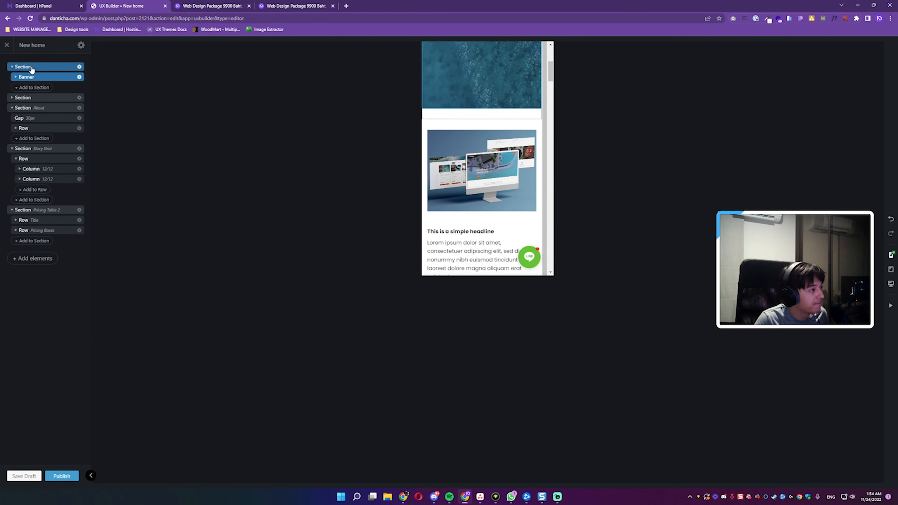
{"action": "left_click", "coordinate": [29, 68]}
{"action": "left_click", "coordinate": [16, 77]}
{"action": "left_click", "coordinate": [41, 88]}
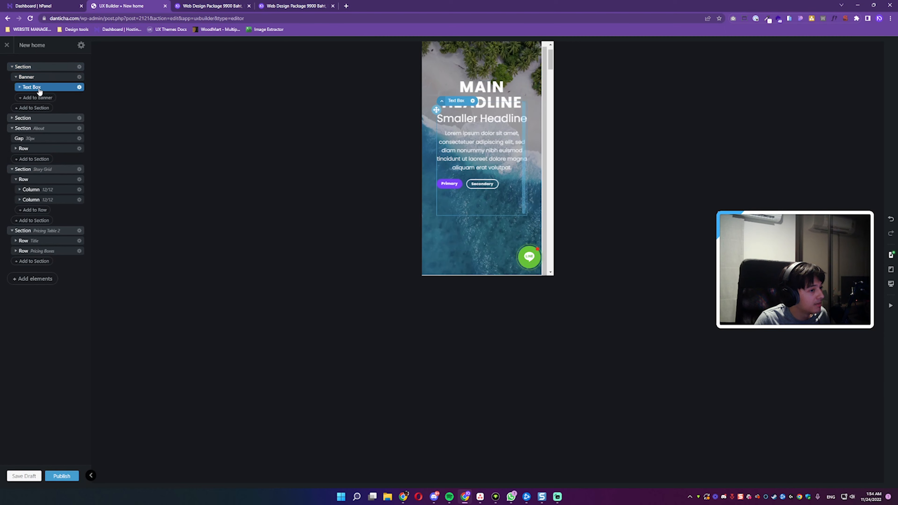
{"action": "left_click", "coordinate": [41, 88]}
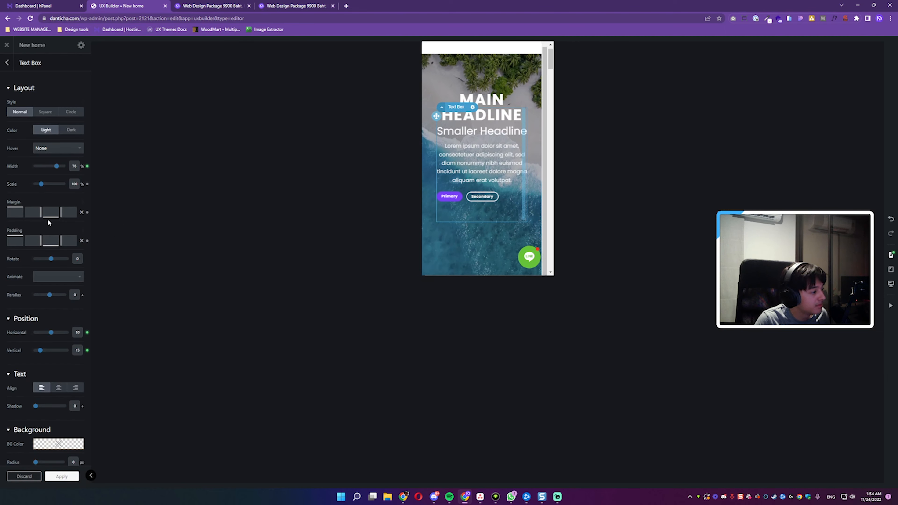
{"action": "left_click", "coordinate": [59, 388]}
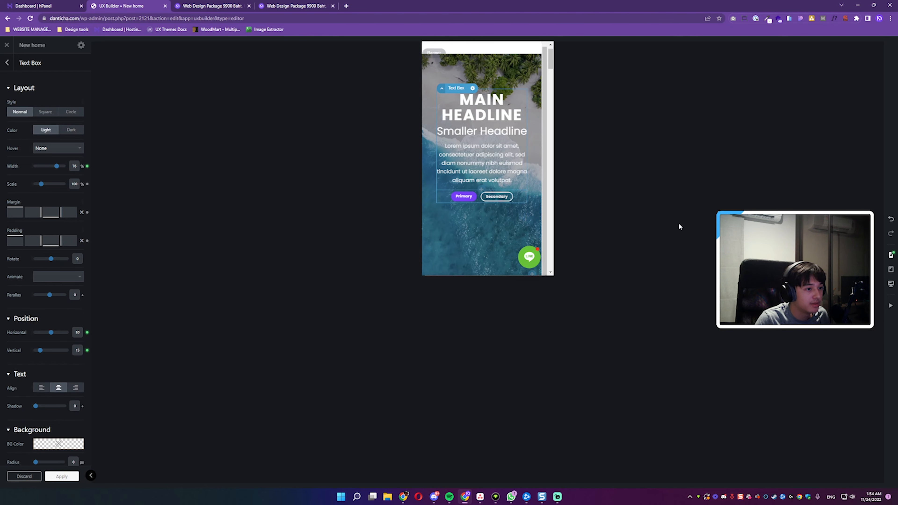
Step: Switch to the desktop view and move the hero banner's text box to horizontal position 50
{"action": "left_click", "coordinate": [890, 283]}
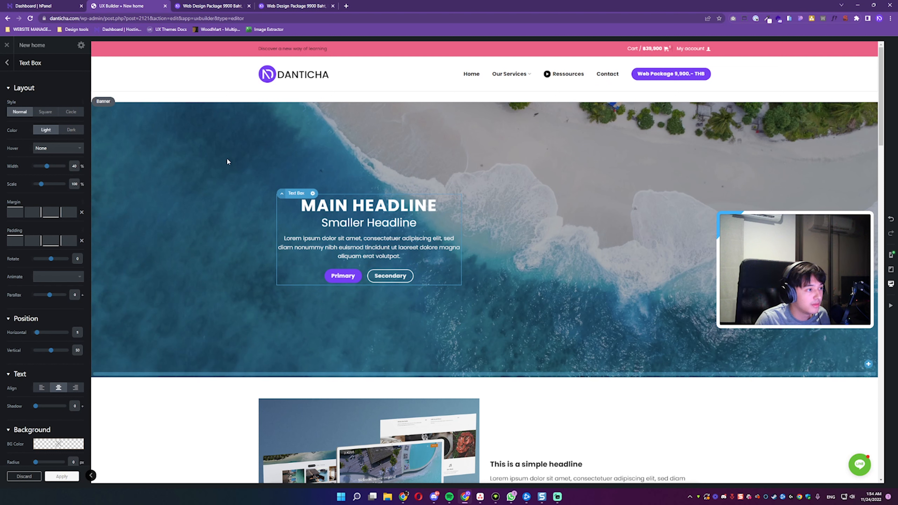
{"action": "left_click_drag", "start_coordinate": [276, 202], "coordinate": [396, 207]}
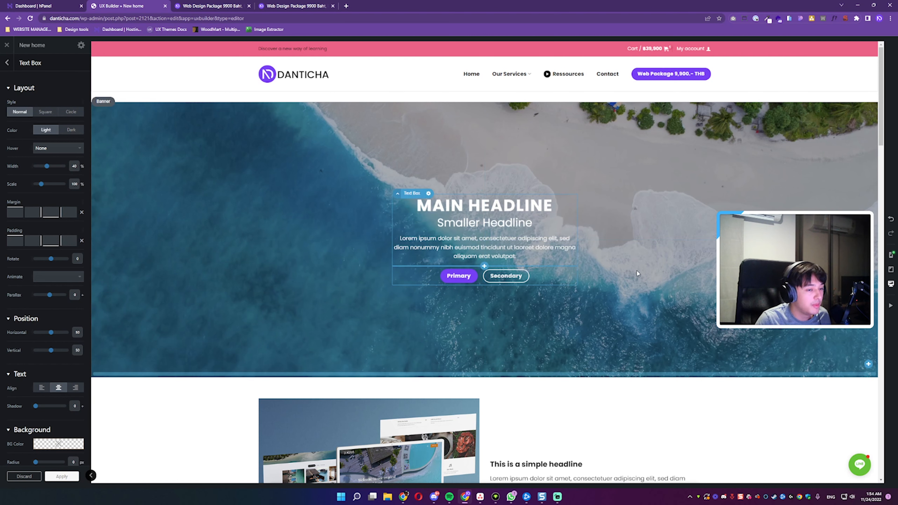
Step: Check the page in the mobile view and set the hero banner's height to 60% in the tablet view
{"action": "left_click", "coordinate": [889, 255]}
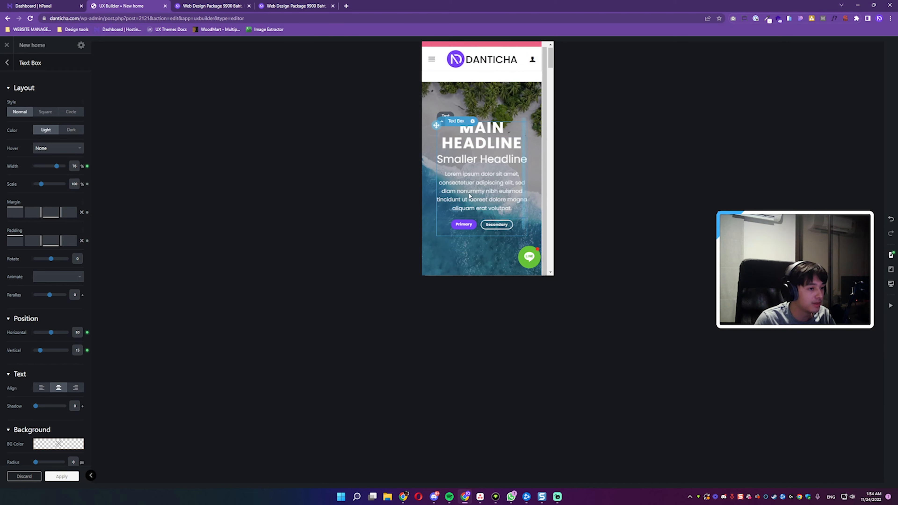
{"action": "scroll", "coordinate": [460, 192], "scroll_direction": "down", "scroll_amount": 5}
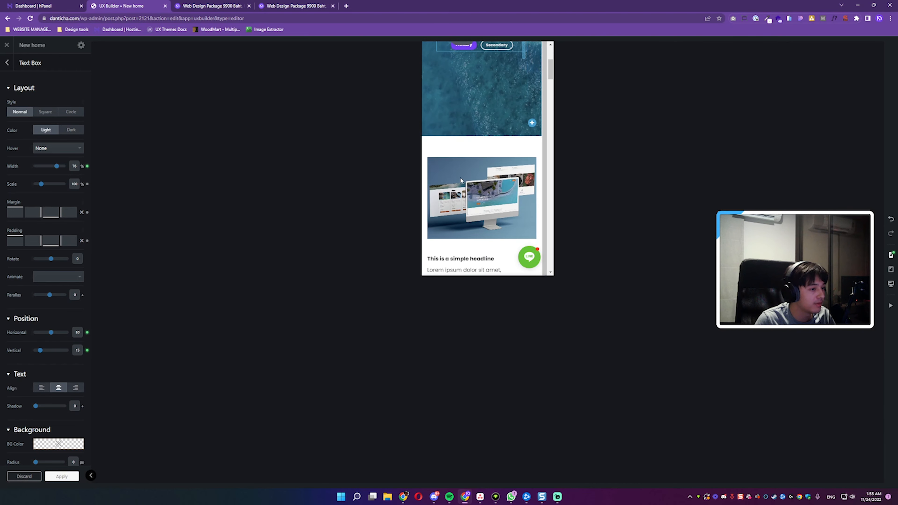
{"action": "scroll", "coordinate": [470, 101], "scroll_direction": "down", "scroll_amount": 10}
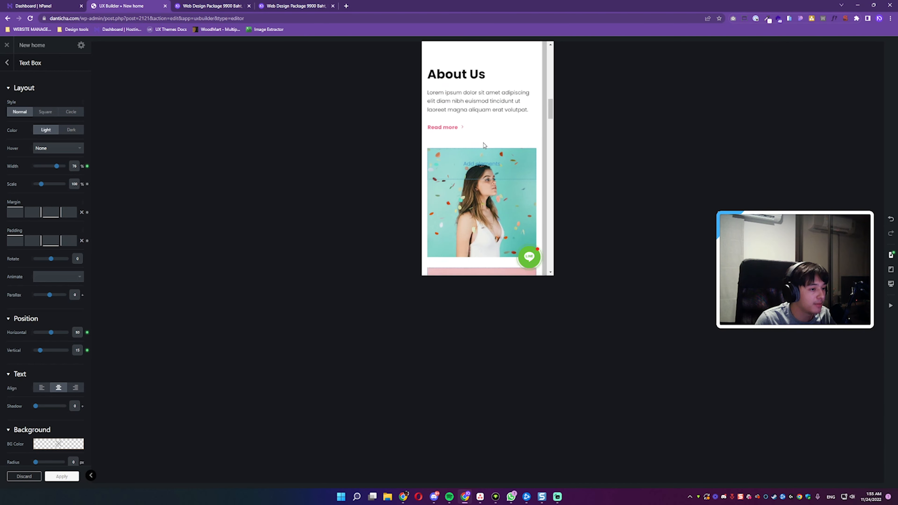
{"action": "scroll", "coordinate": [483, 145], "scroll_direction": "down", "scroll_amount": 3}
{"action": "left_click", "coordinate": [890, 269]}
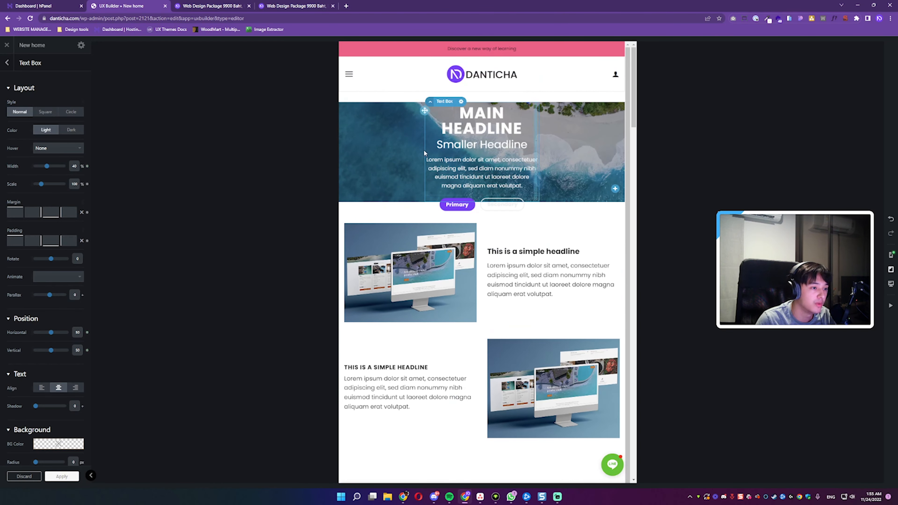
{"action": "left_click", "coordinate": [365, 150]}
{"action": "left_click_drag", "start_coordinate": [63, 120], "coordinate": [64, 107]}
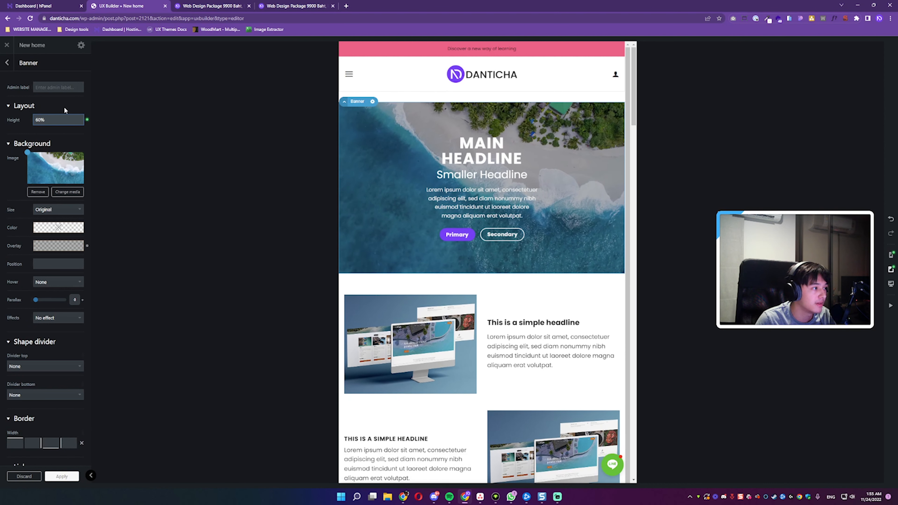
Step: Return to the desktop view, apply the banner changes and publish the New home page
{"action": "left_click", "coordinate": [889, 284]}
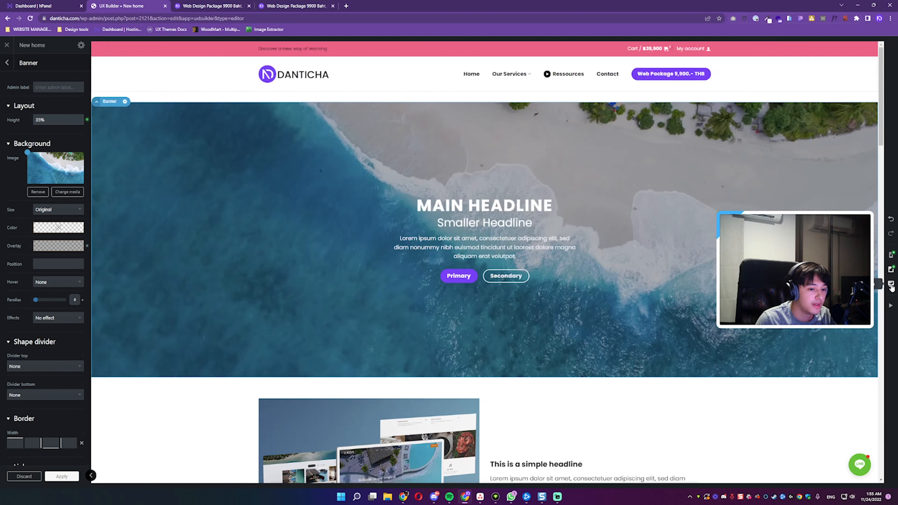
{"action": "left_click", "coordinate": [69, 480]}
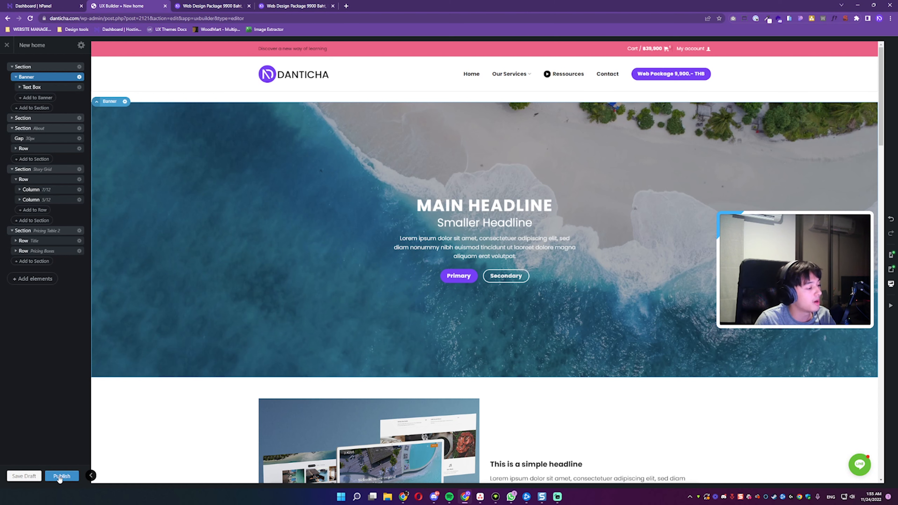
{"action": "left_click", "coordinate": [60, 476]}
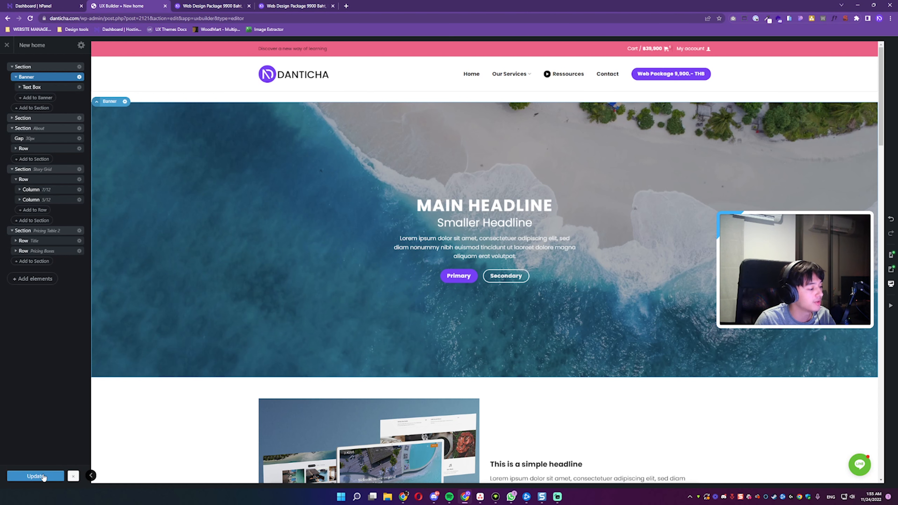
Step: Look over the published page down to the footer, exit the builder and turn off the page editor's fullscreen mode
{"action": "scroll", "coordinate": [455, 297], "scroll_direction": "down", "scroll_amount": 15}
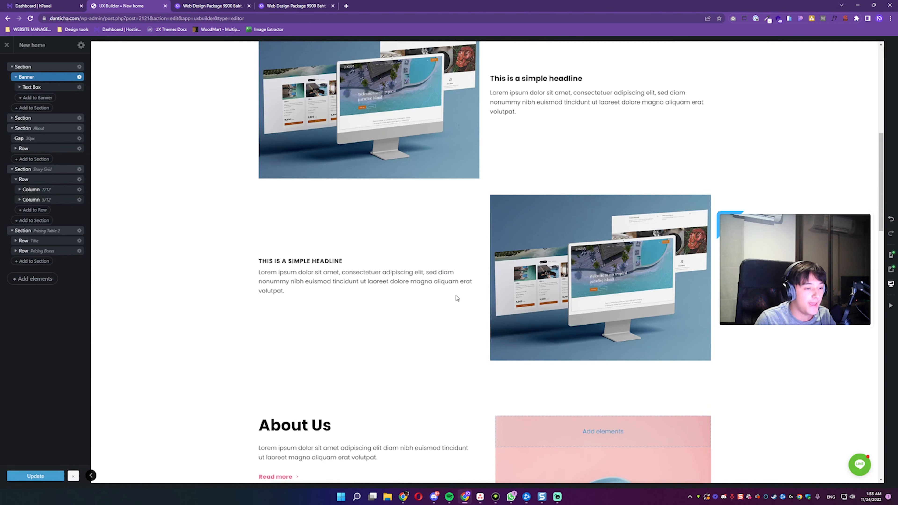
{"action": "scroll", "coordinate": [454, 300], "scroll_direction": "down", "scroll_amount": 10}
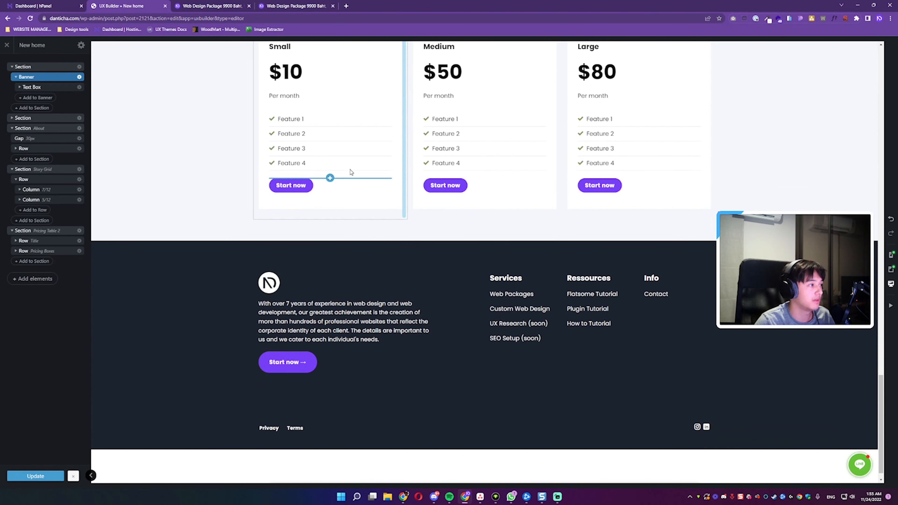
{"action": "left_click", "coordinate": [7, 45]}
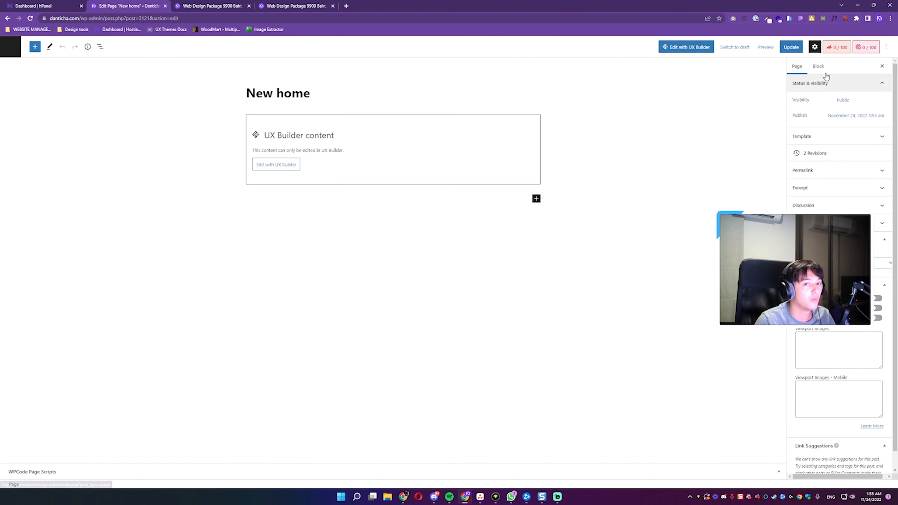
{"action": "left_click", "coordinate": [885, 47]}
{"action": "left_click", "coordinate": [824, 120]}
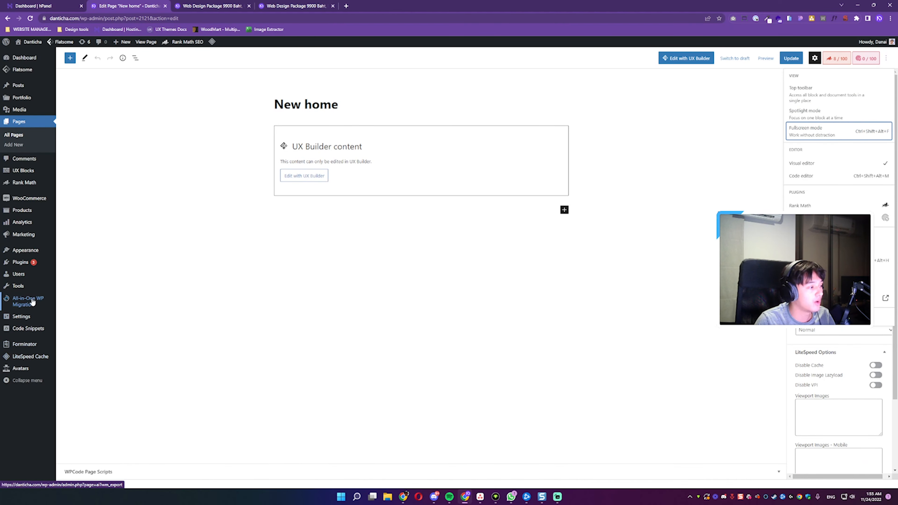
Step: Open the WordPress Reading settings and view the pages available as the static homepage, keeping Home selected
{"action": "mouse_move", "coordinate": [37, 317]}
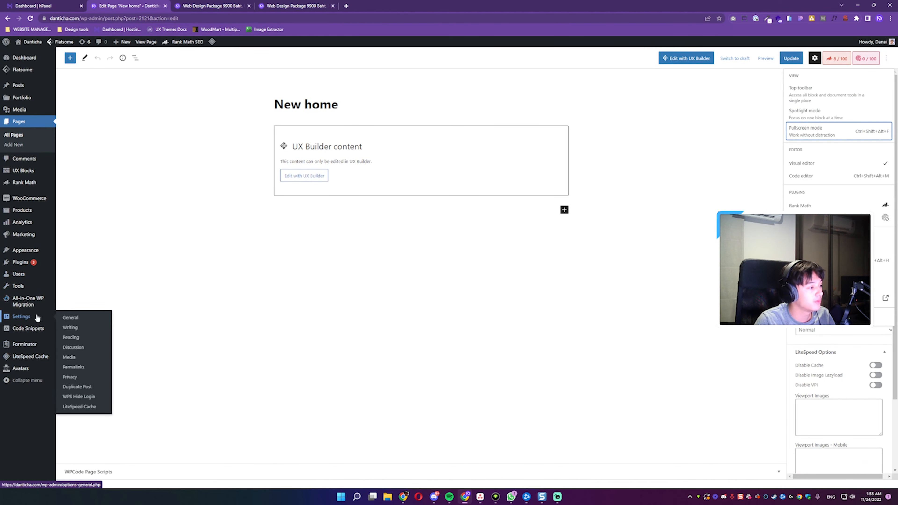
{"action": "left_click", "coordinate": [72, 337]}
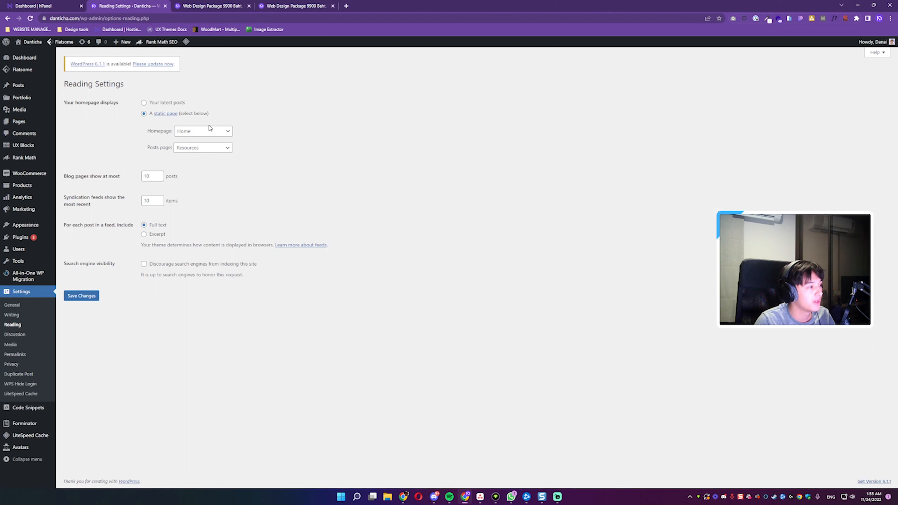
{"action": "left_click", "coordinate": [228, 132]}
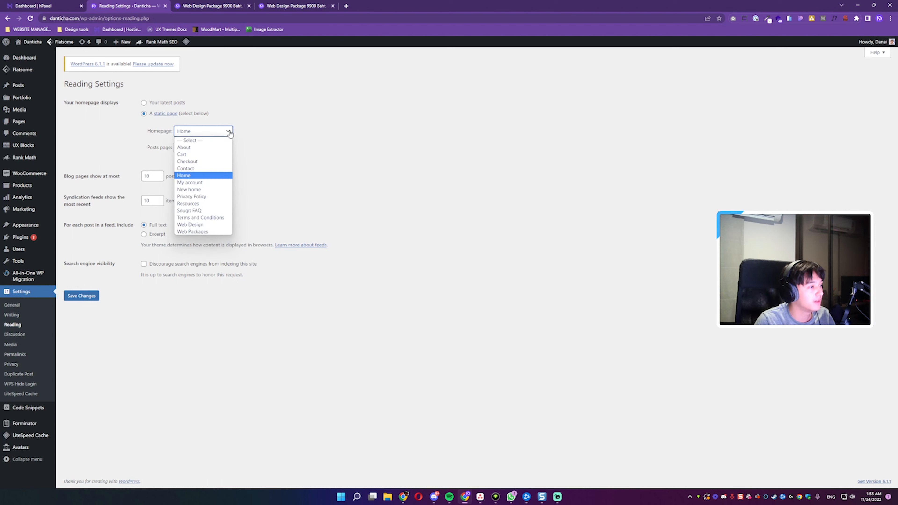
{"action": "left_click", "coordinate": [229, 133]}
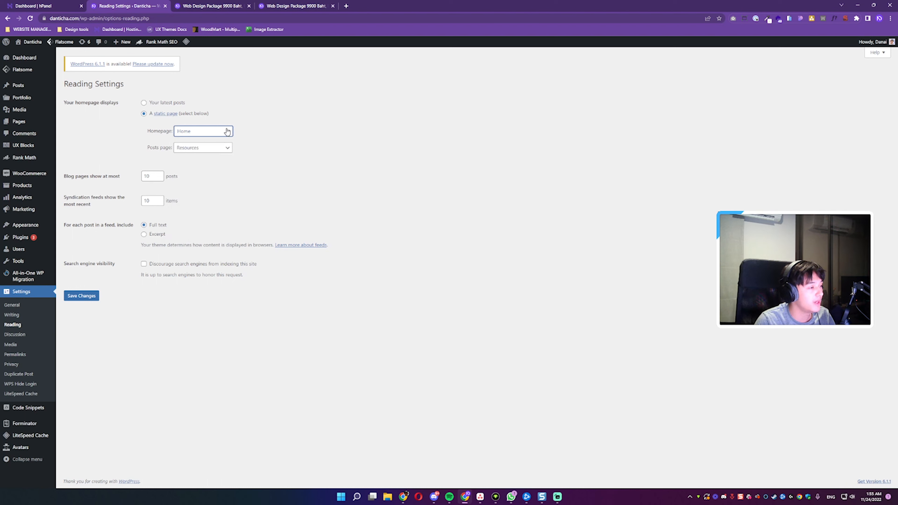
Step: View the site's current live homepage in its browser tab and return to the Reading settings
{"action": "left_click", "coordinate": [207, 6]}
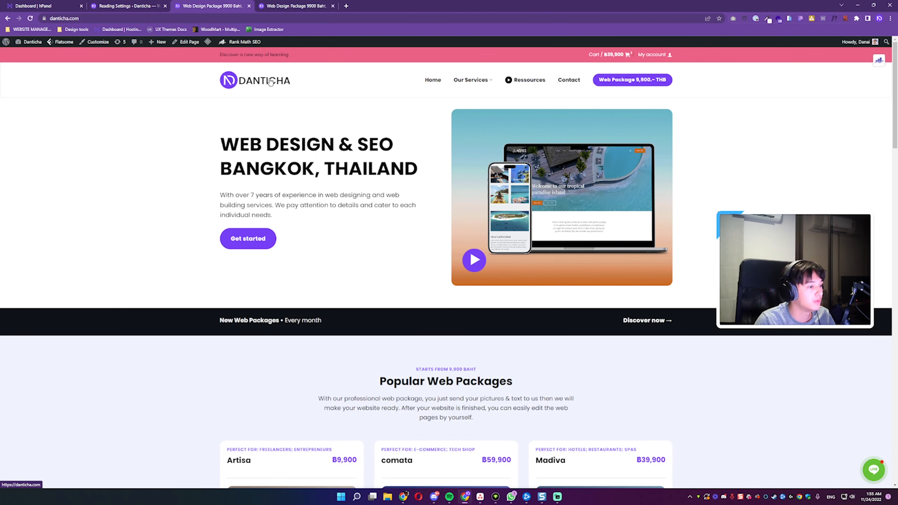
{"action": "left_click", "coordinate": [136, 3]}
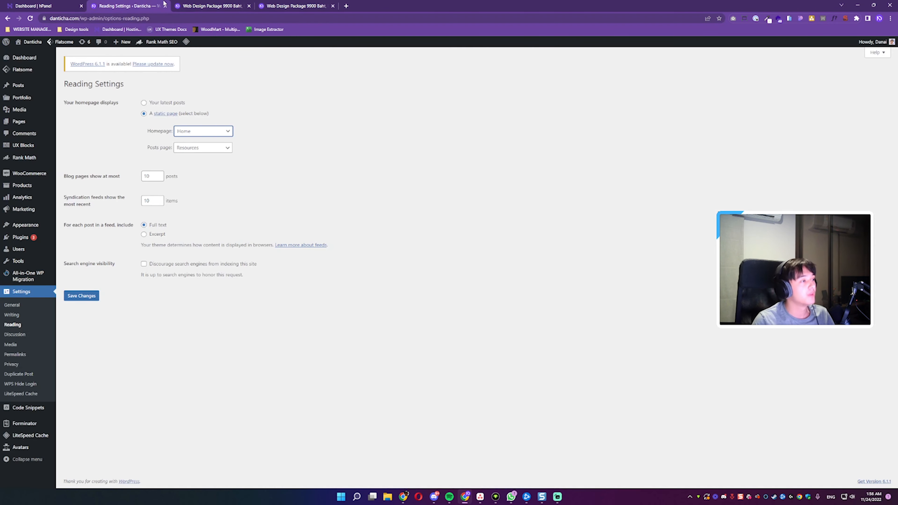
{"action": "mouse_move", "coordinate": [192, 3]}
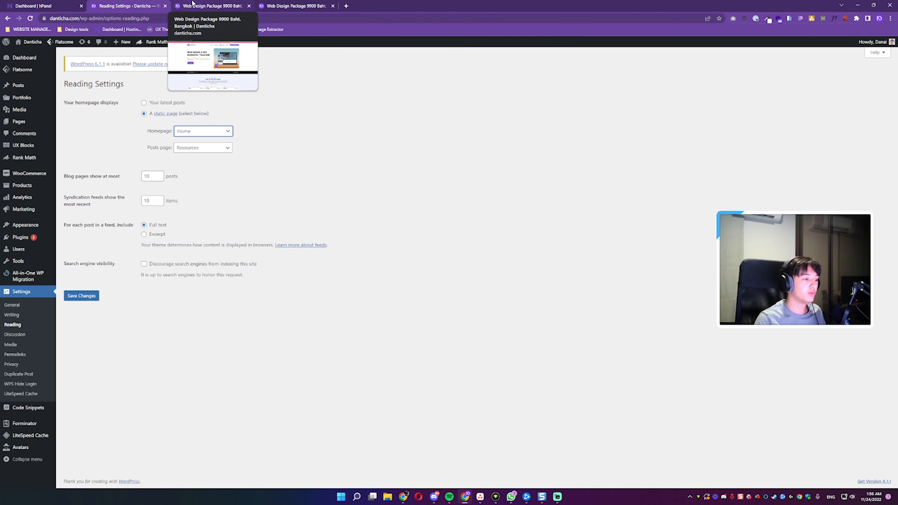